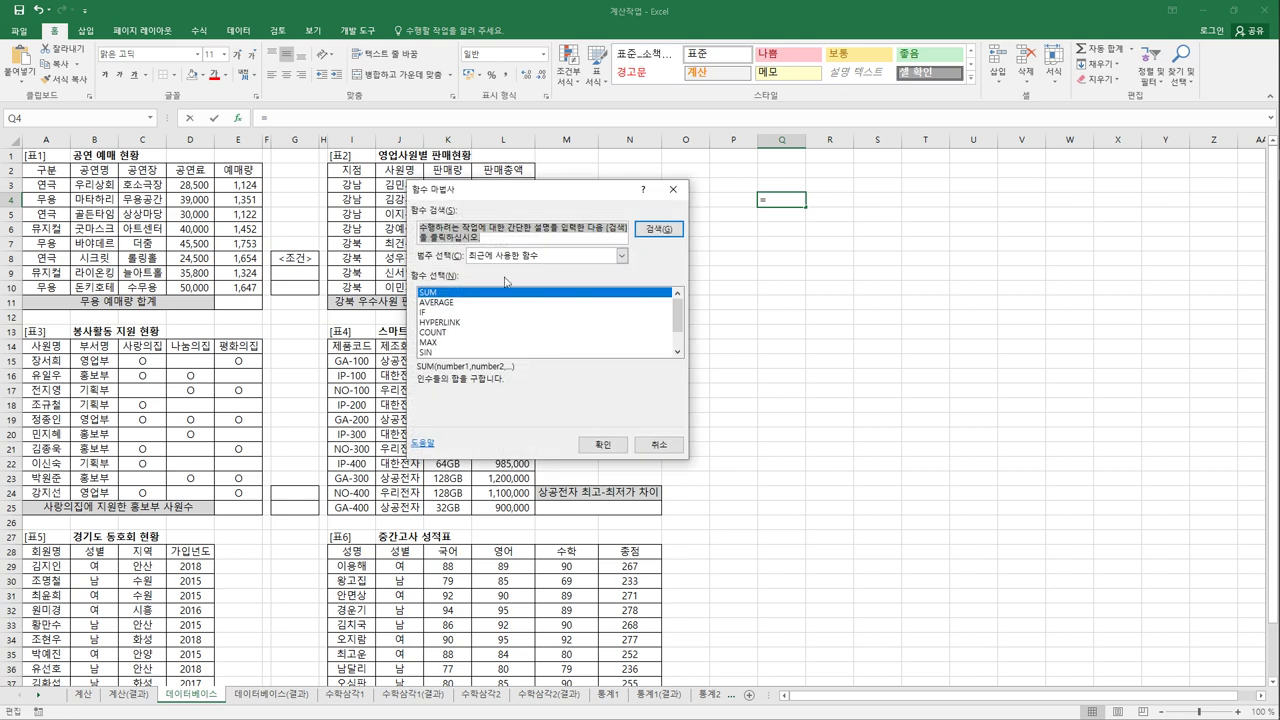
# Review the descriptions of the functions in the function wizard's 데이터베이스 category, from DAVERAGE through DMIN.
pyautogui.moveTo(508, 197); pyautogui.dragTo(818, 246)
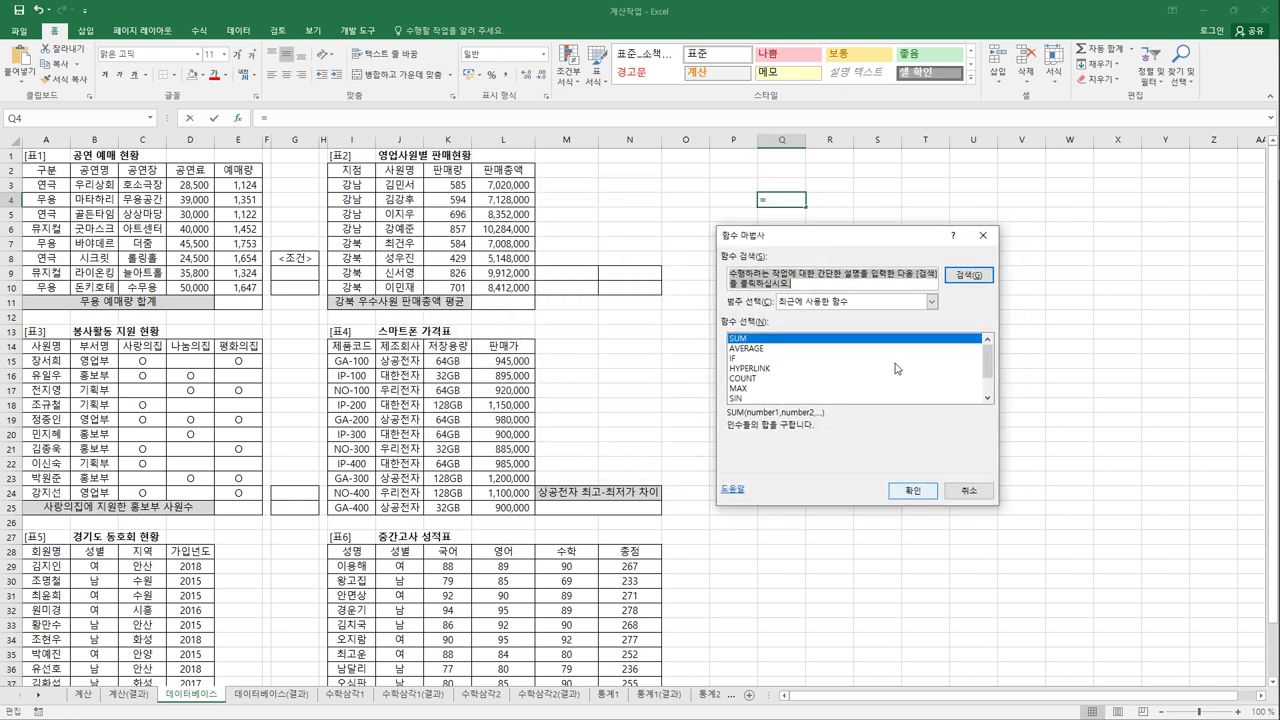
pyautogui.click(902, 302)
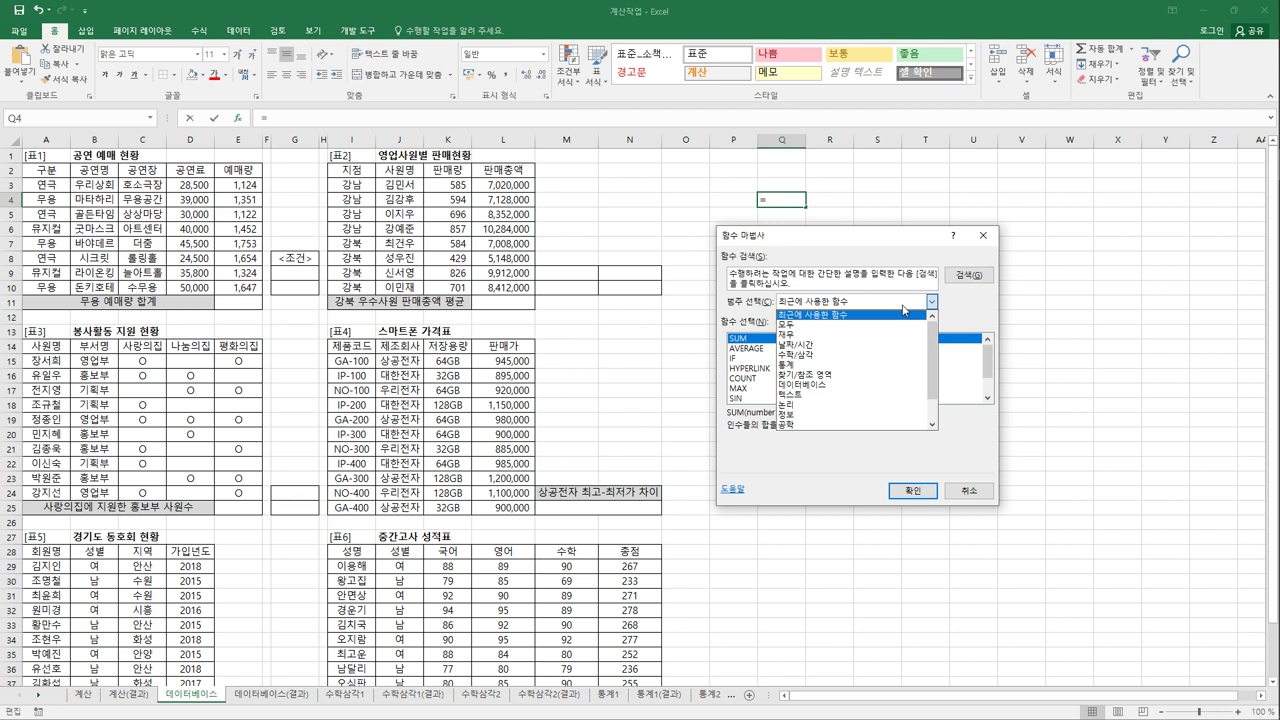
pyautogui.click(875, 385)
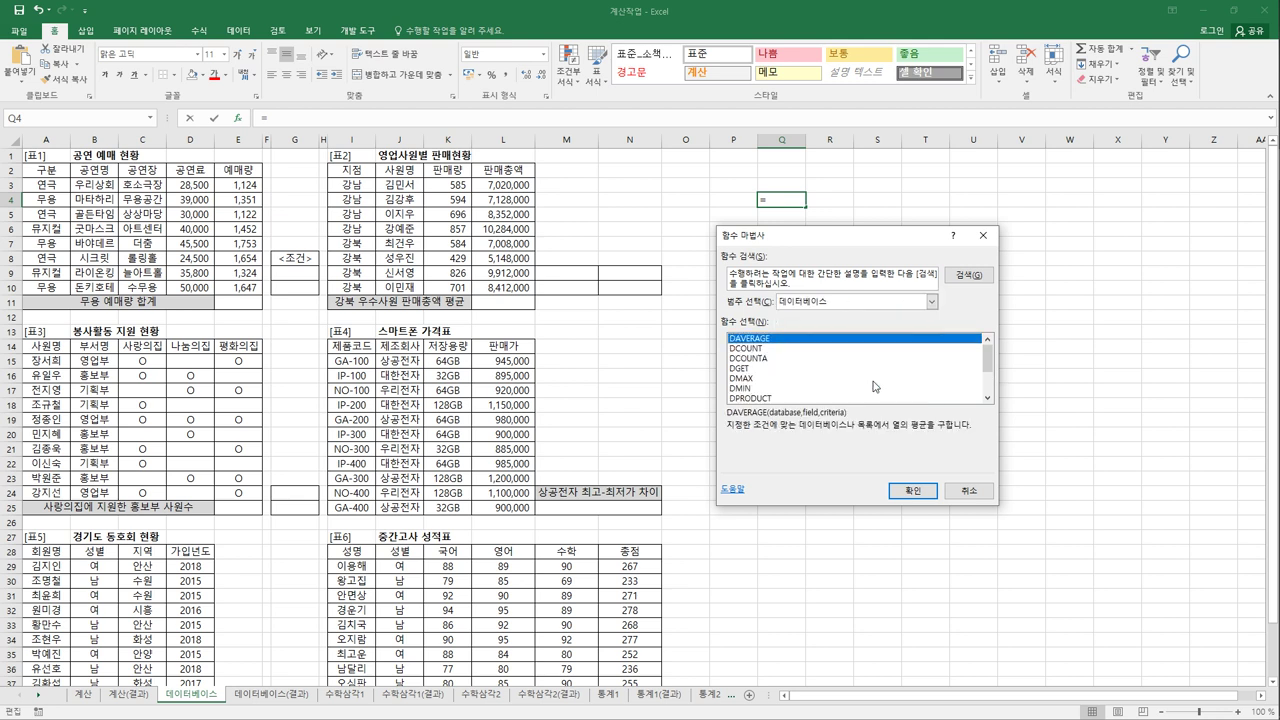
pyautogui.moveTo(989, 358)
pyautogui.mouseDown()
pyautogui.moveTo(990, 397)
pyautogui.moveTo(989, 352)
pyautogui.mouseUp()
pyautogui.click(752, 338)
pyautogui.click(762, 348)
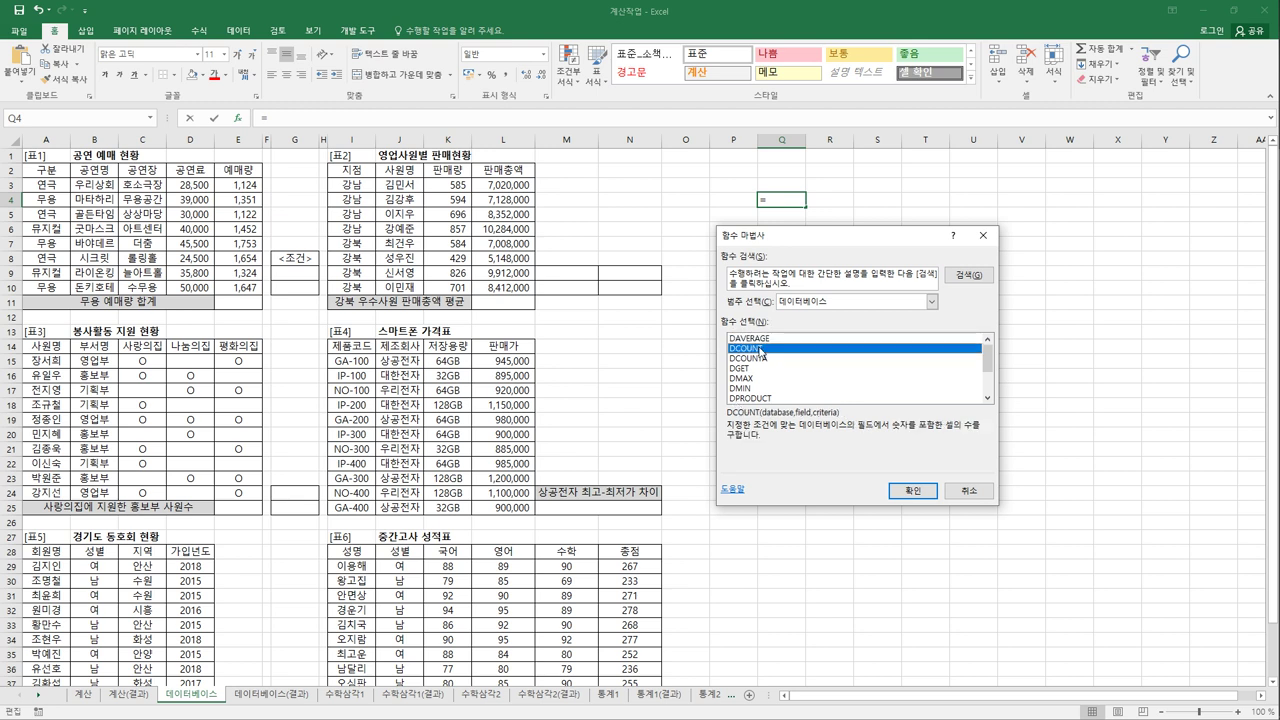
pyautogui.click(764, 360)
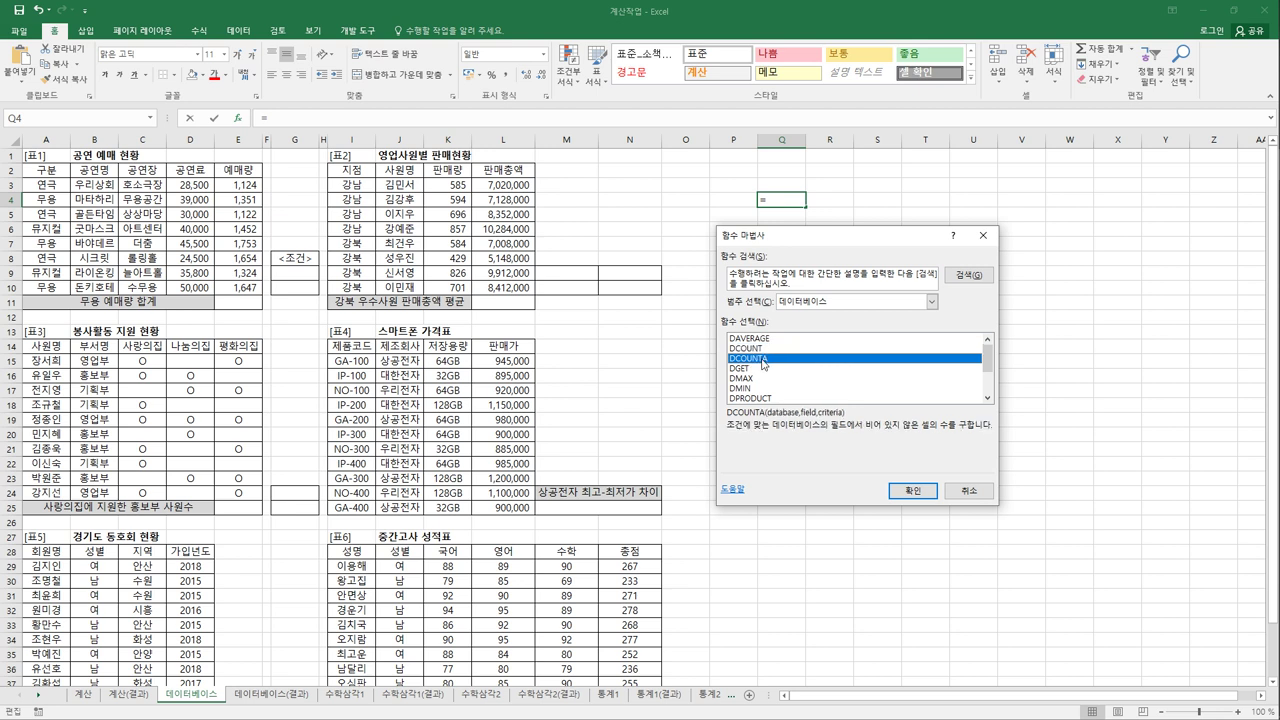
pyautogui.click(764, 370)
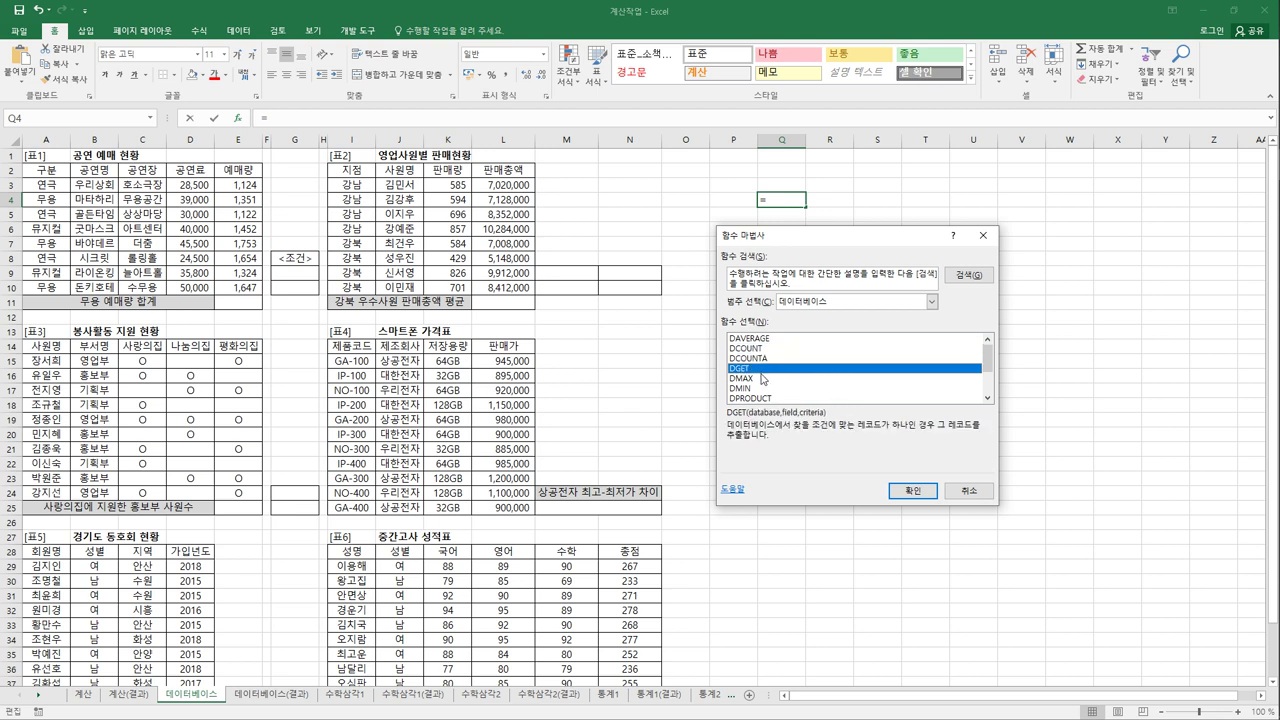
pyautogui.click(763, 379)
pyautogui.click(761, 389)
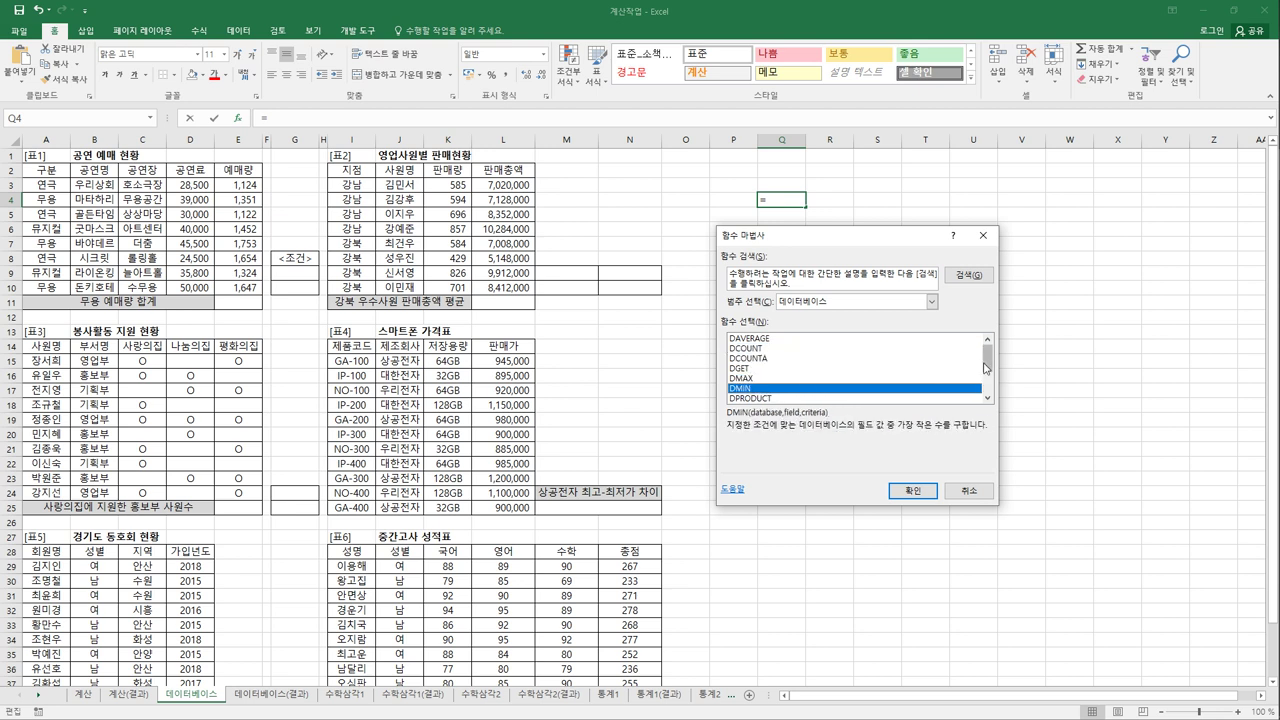
pyautogui.moveTo(985, 368)
pyautogui.mouseDown()
pyautogui.moveTo(992, 398)
pyautogui.moveTo(993, 357)
pyautogui.mouseUp()
pyautogui.click(968, 494)
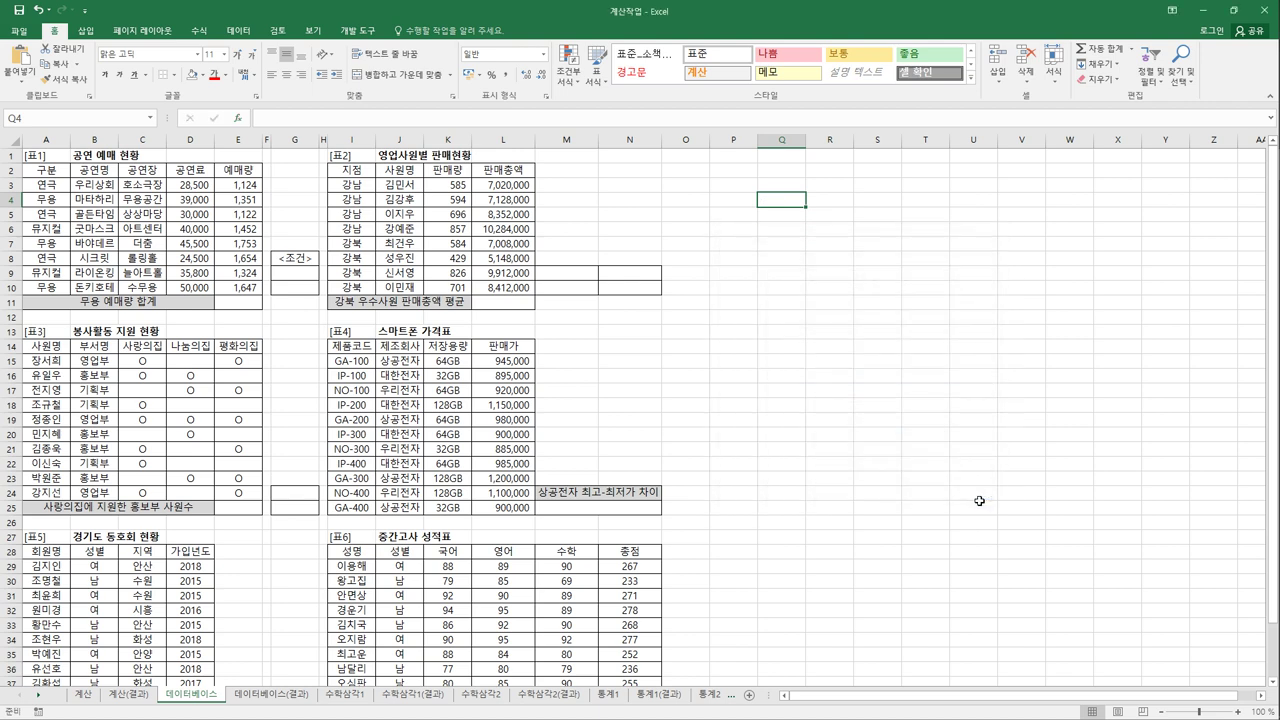
# Examine table 1's header row, data range A2:E10, total cell E11 and the condition cells G9:G10.
pyautogui.click(246, 312)
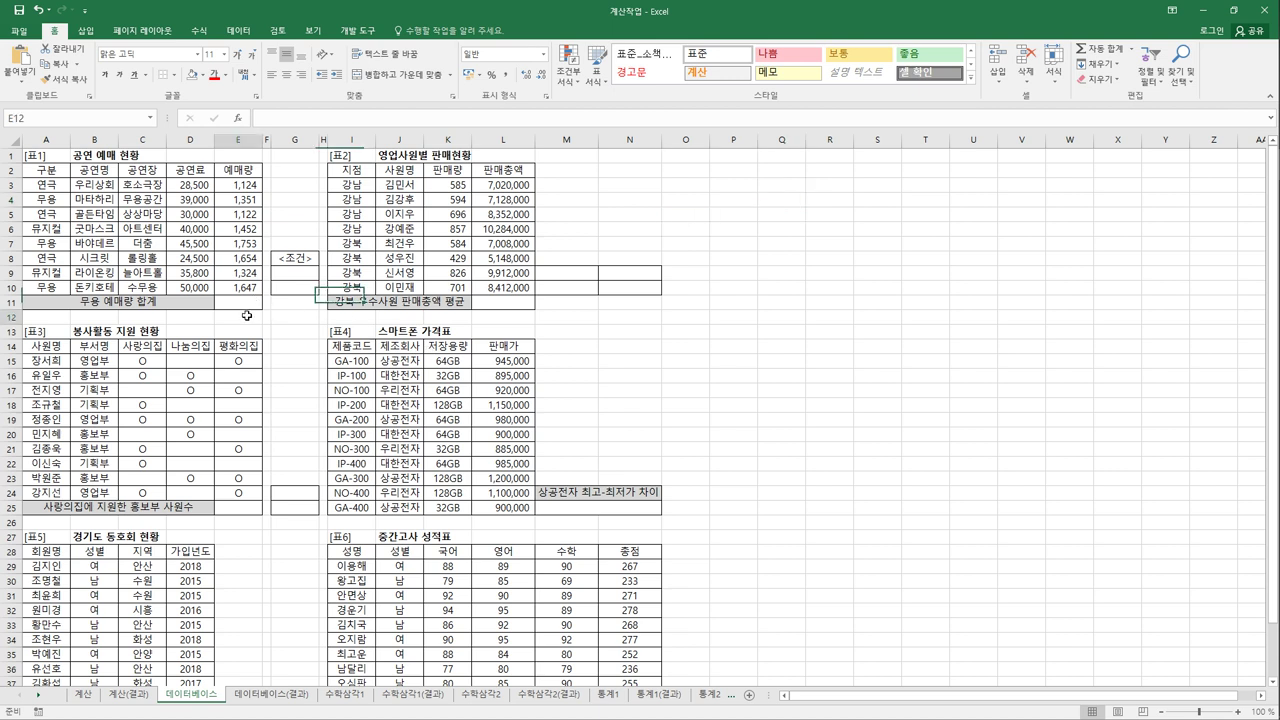
pyautogui.click(246, 308)
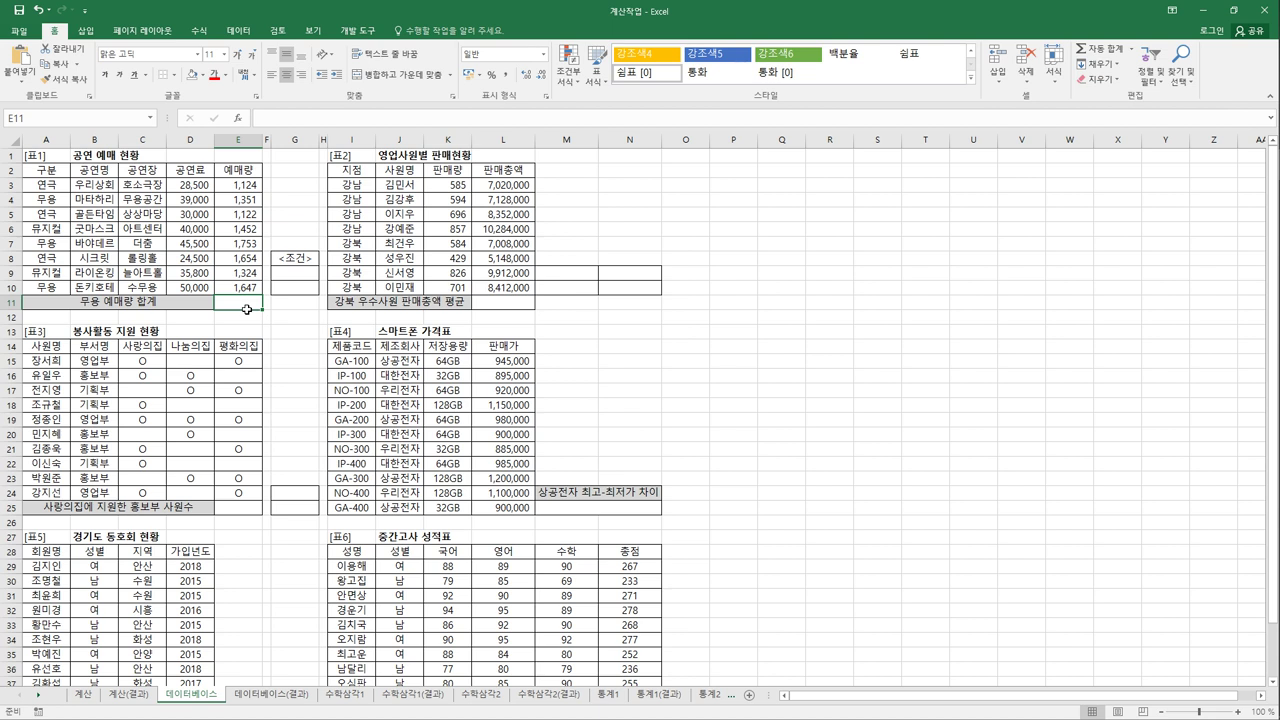
pyautogui.moveTo(250, 190); pyautogui.dragTo(252, 292)
pyautogui.click(254, 302)
pyautogui.moveTo(298, 276); pyautogui.dragTo(304, 290)
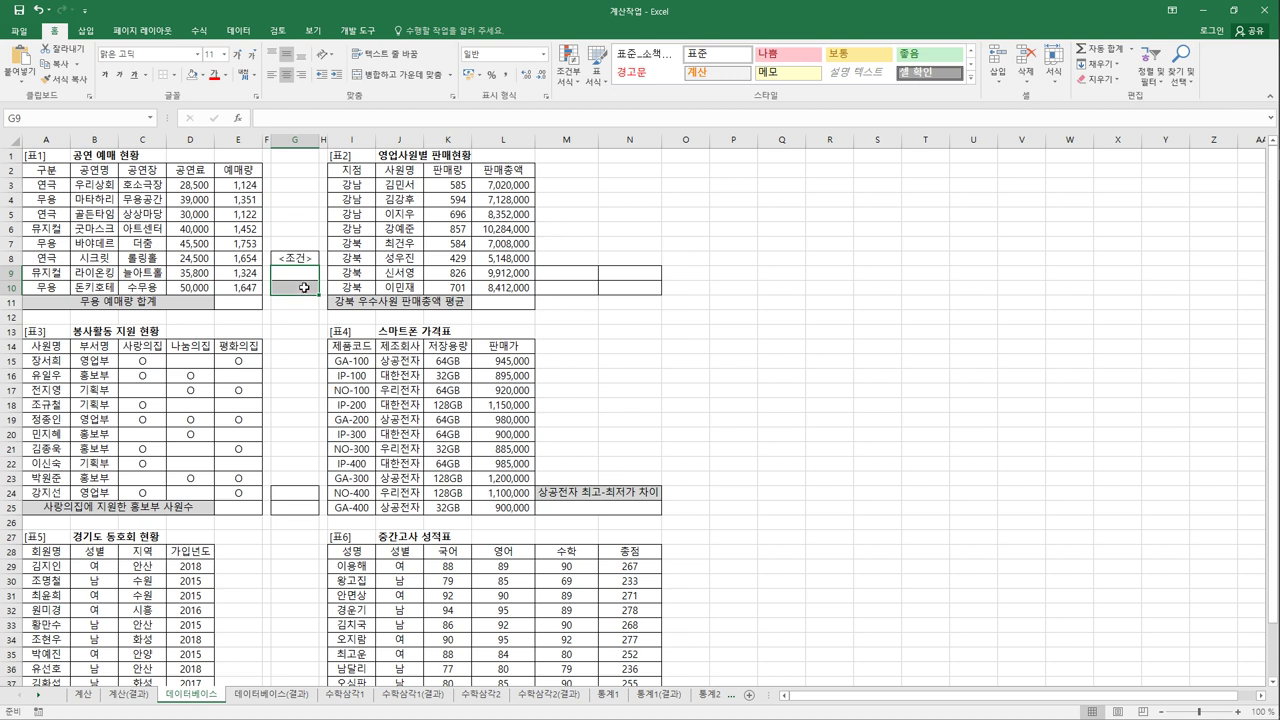
pyautogui.click(302, 279)
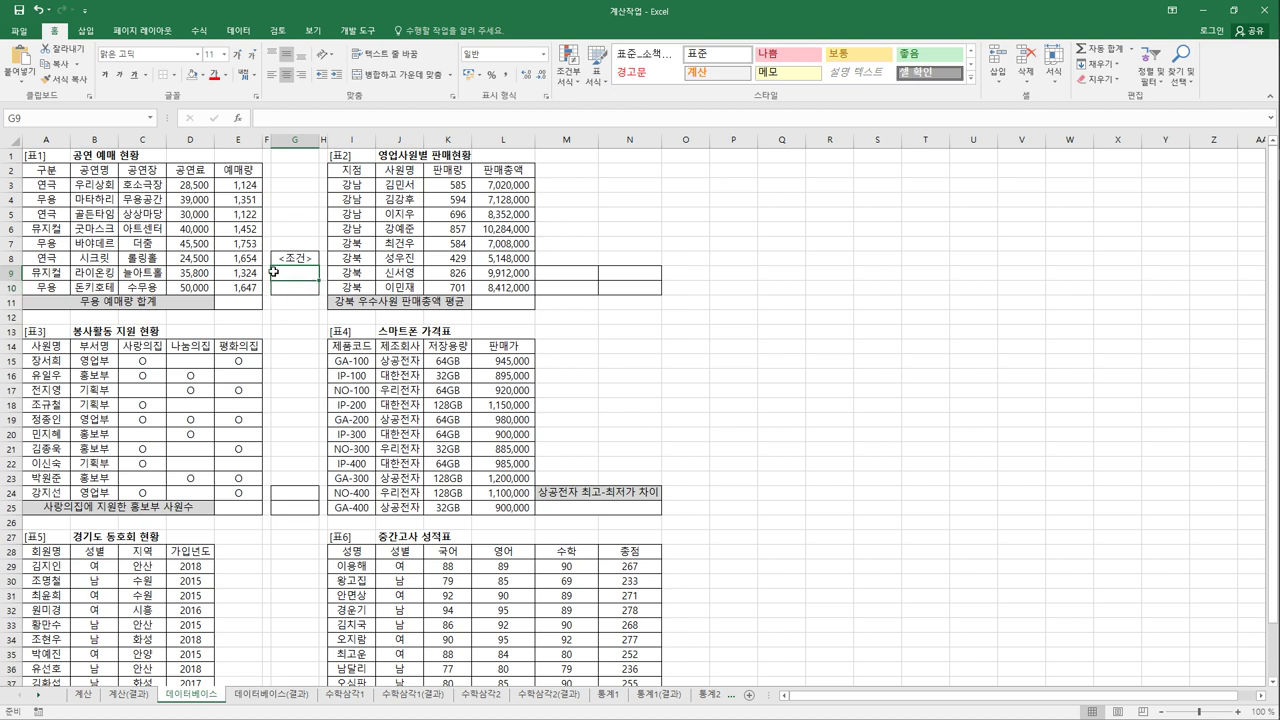
pyautogui.moveTo(35, 172); pyautogui.dragTo(257, 177)
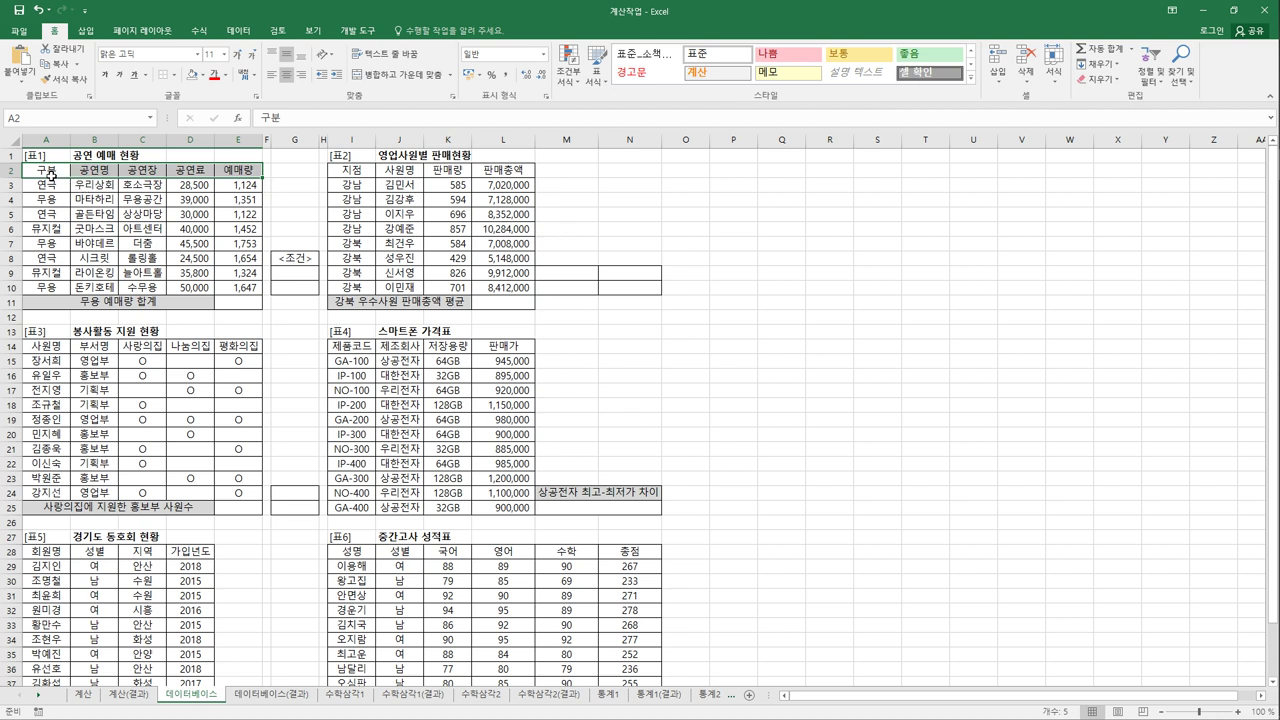
pyautogui.moveTo(52, 177); pyautogui.dragTo(51, 291)
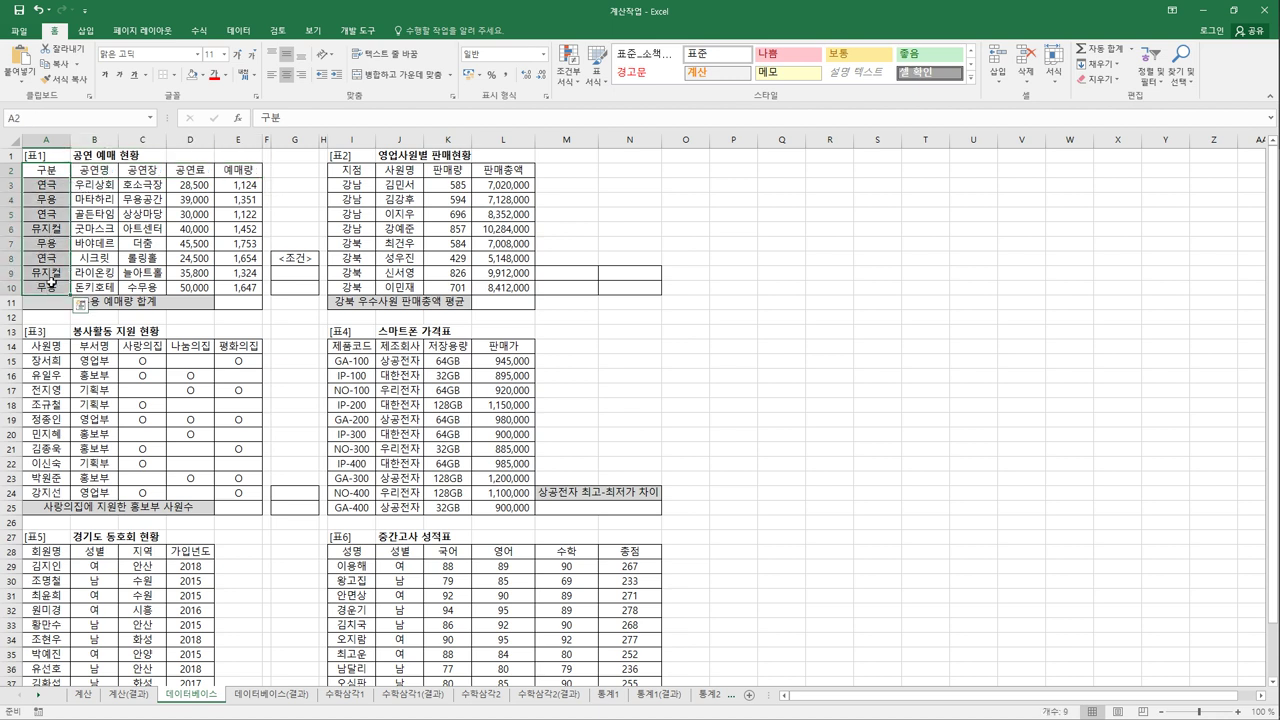
pyautogui.click(48, 175)
pyautogui.hotkey('ctrl', 'shift', 'Right')
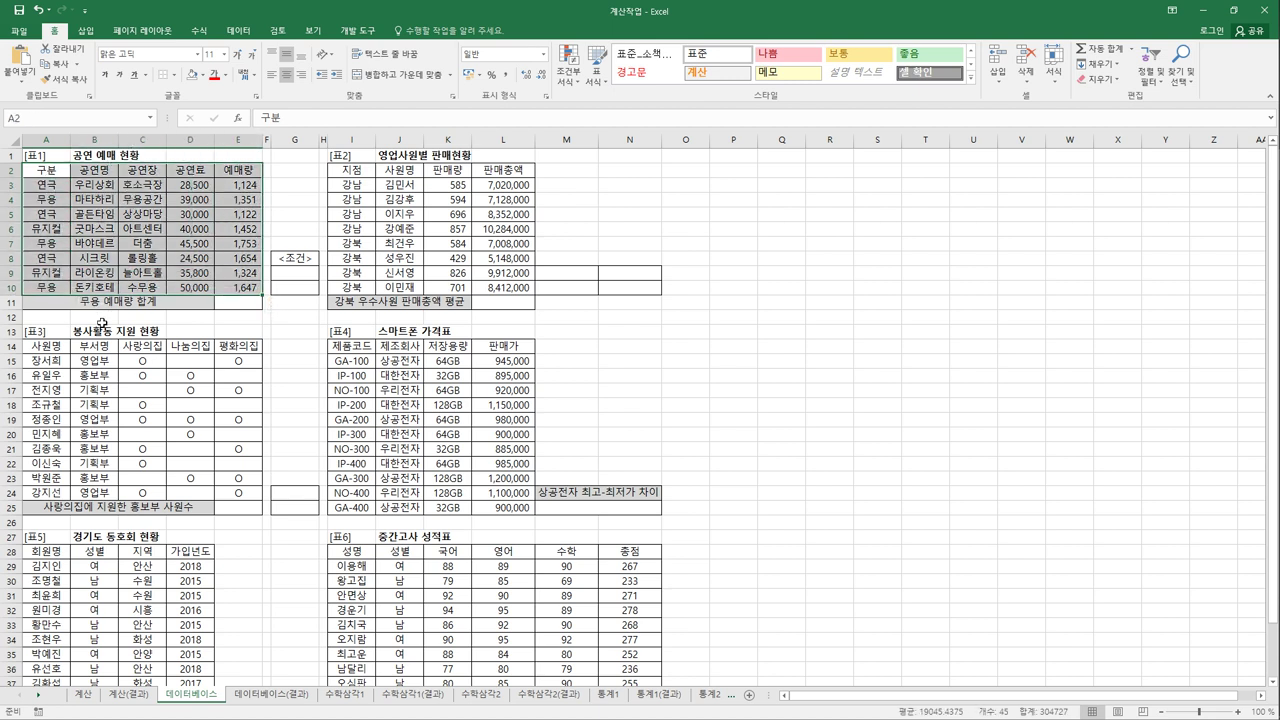
pyautogui.moveTo(57, 179); pyautogui.dragTo(239, 295)
pyautogui.moveTo(239, 295); pyautogui.dragTo(239, 295)
# Enter the condition header 구분 in G9 and the criterion 무용 in G10.
pyautogui.click(295, 273)
pyautogui.write('구부')
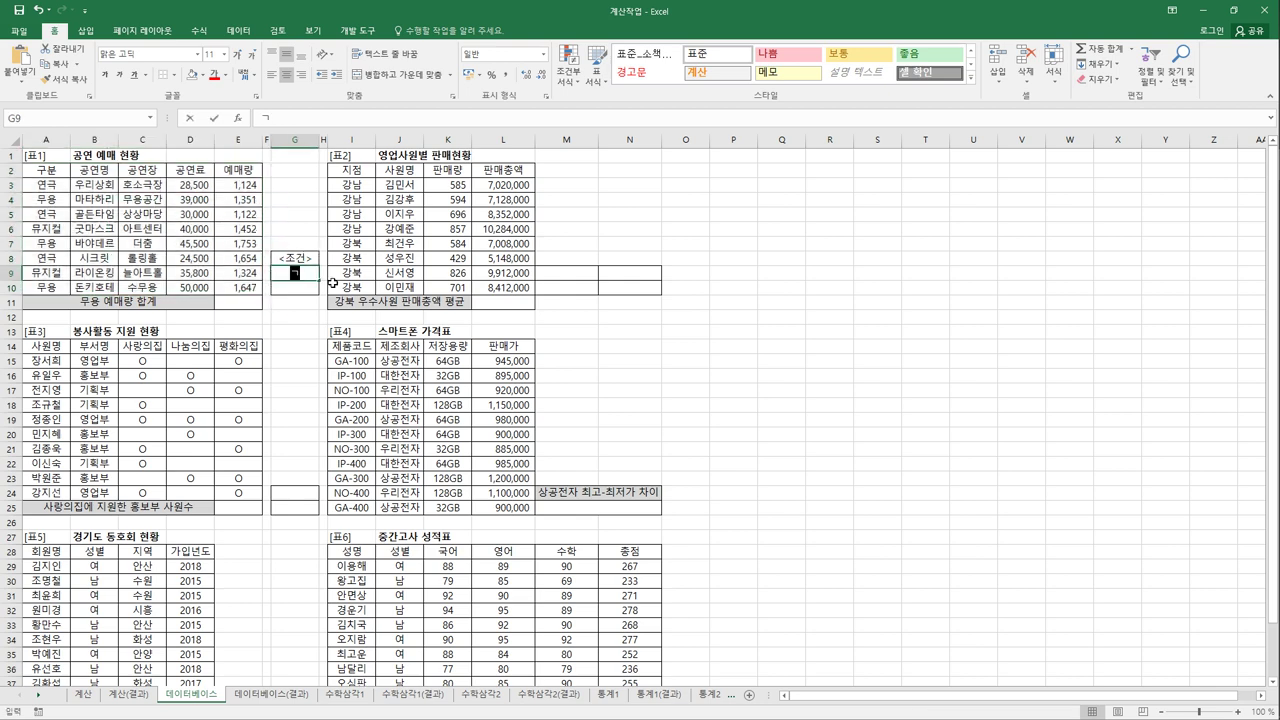
pyautogui.press('Return')
pyautogui.write('무용')
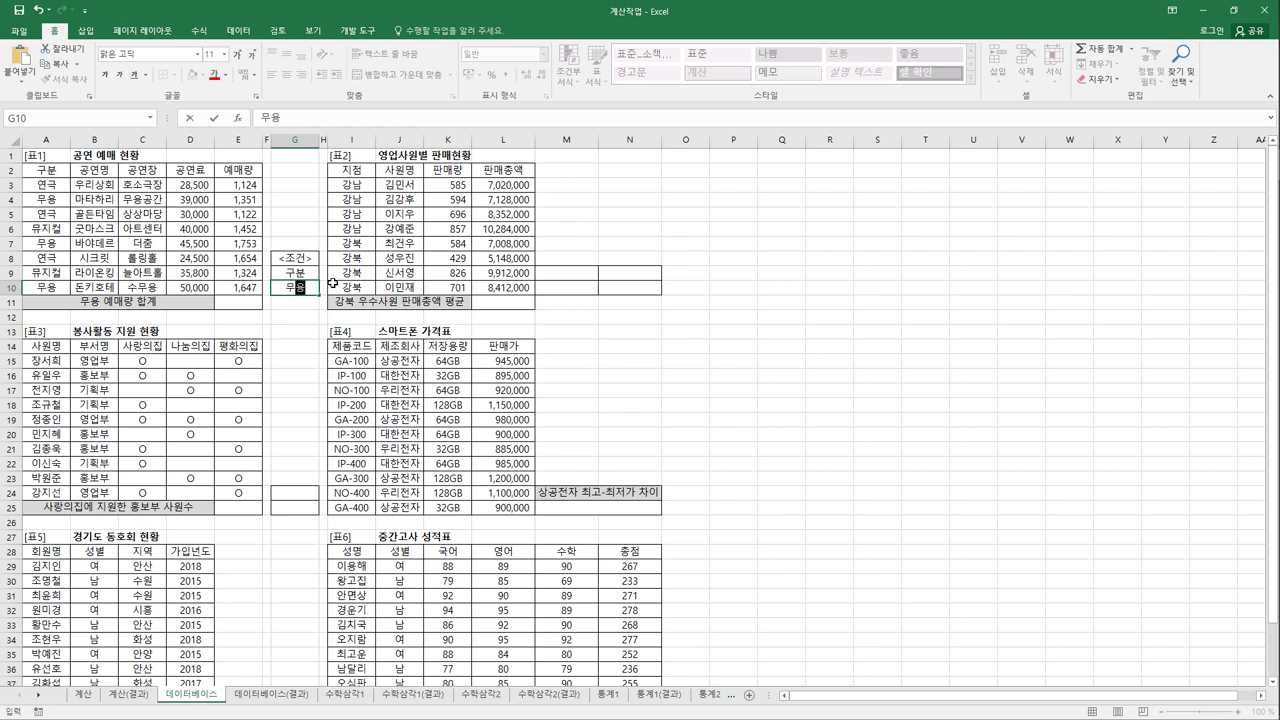
pyautogui.hotkey('ctrl', 'Return')
pyautogui.press('Return')
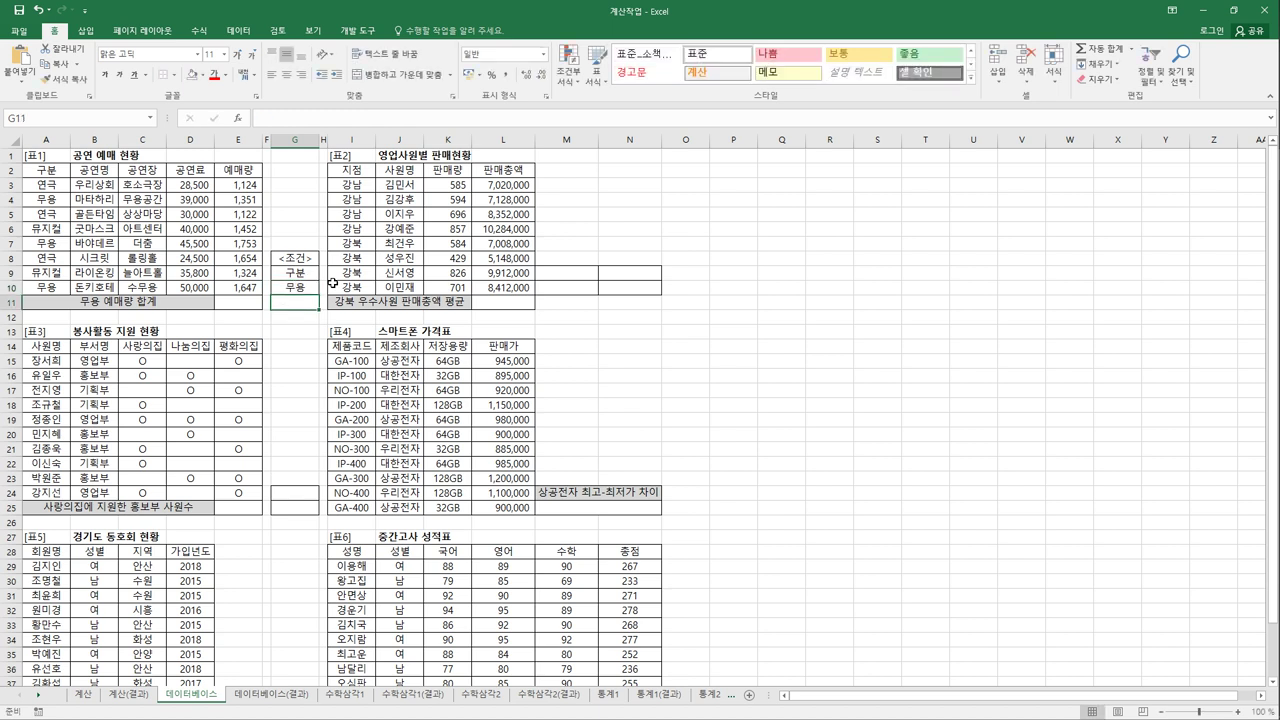
pyautogui.moveTo(295, 272); pyautogui.dragTo(295, 287)
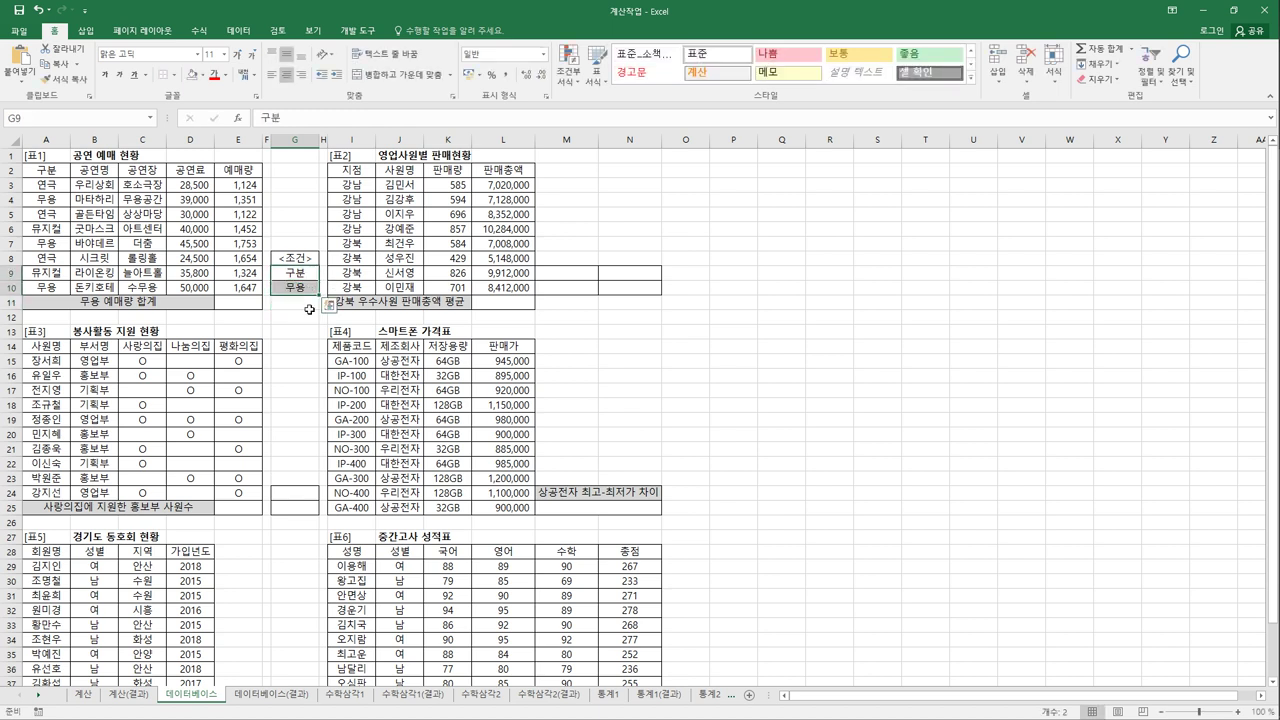
pyautogui.click(301, 289)
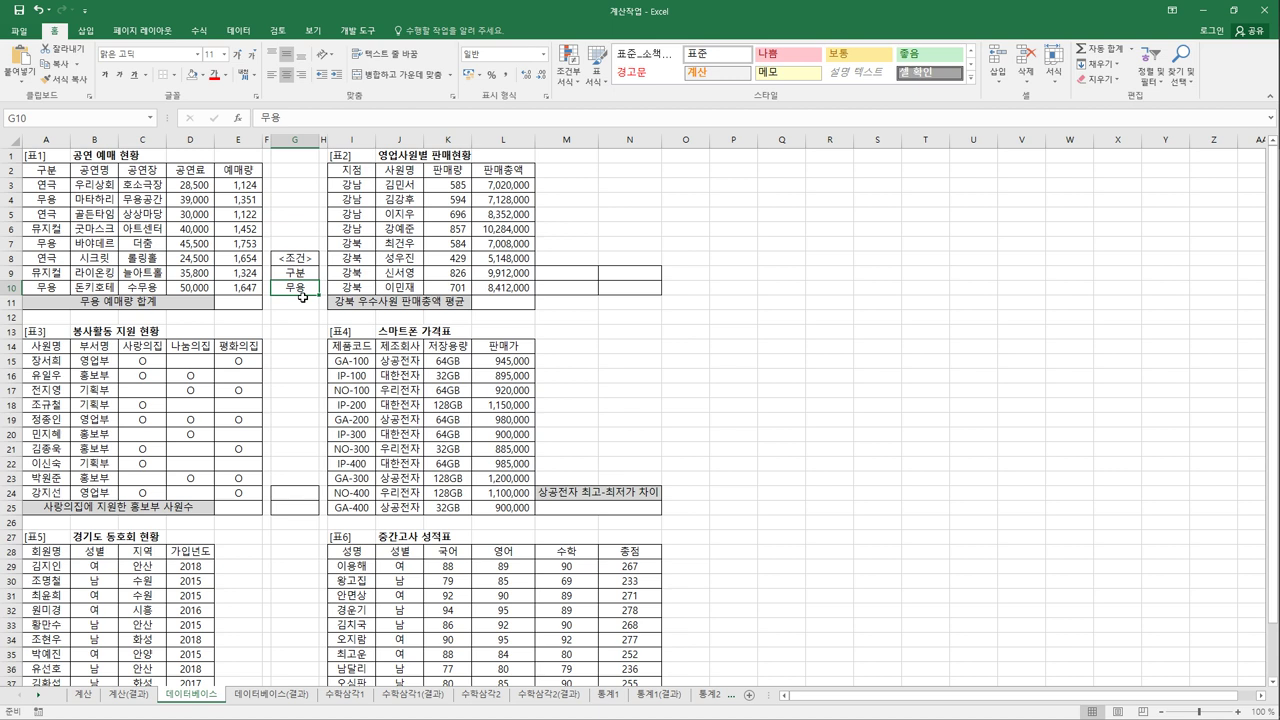
pyautogui.click(297, 277)
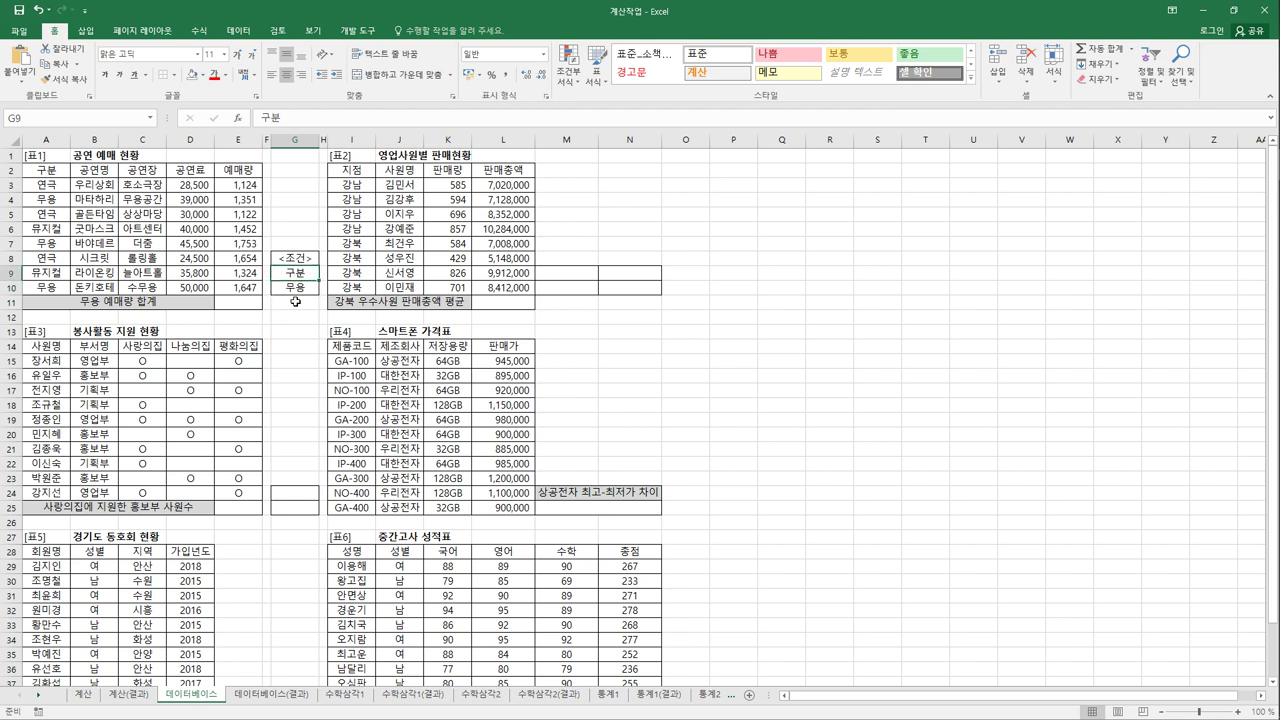
pyautogui.click(296, 293)
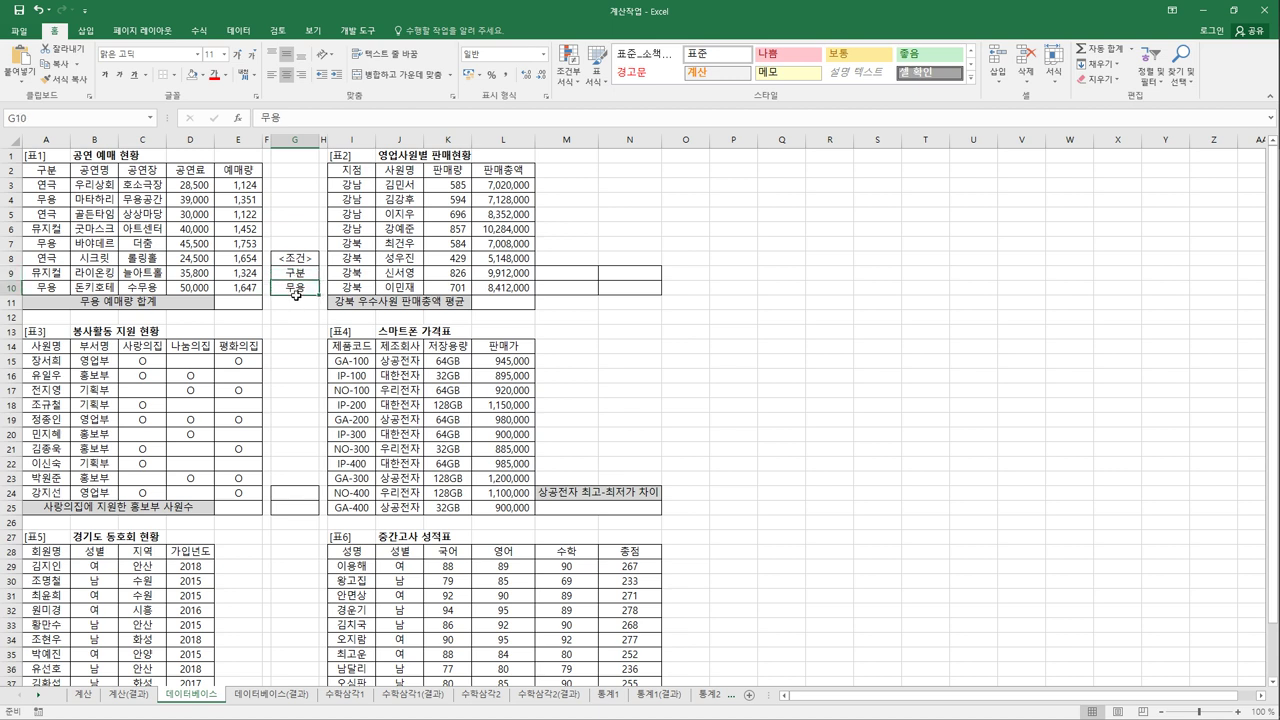
pyautogui.click(297, 276)
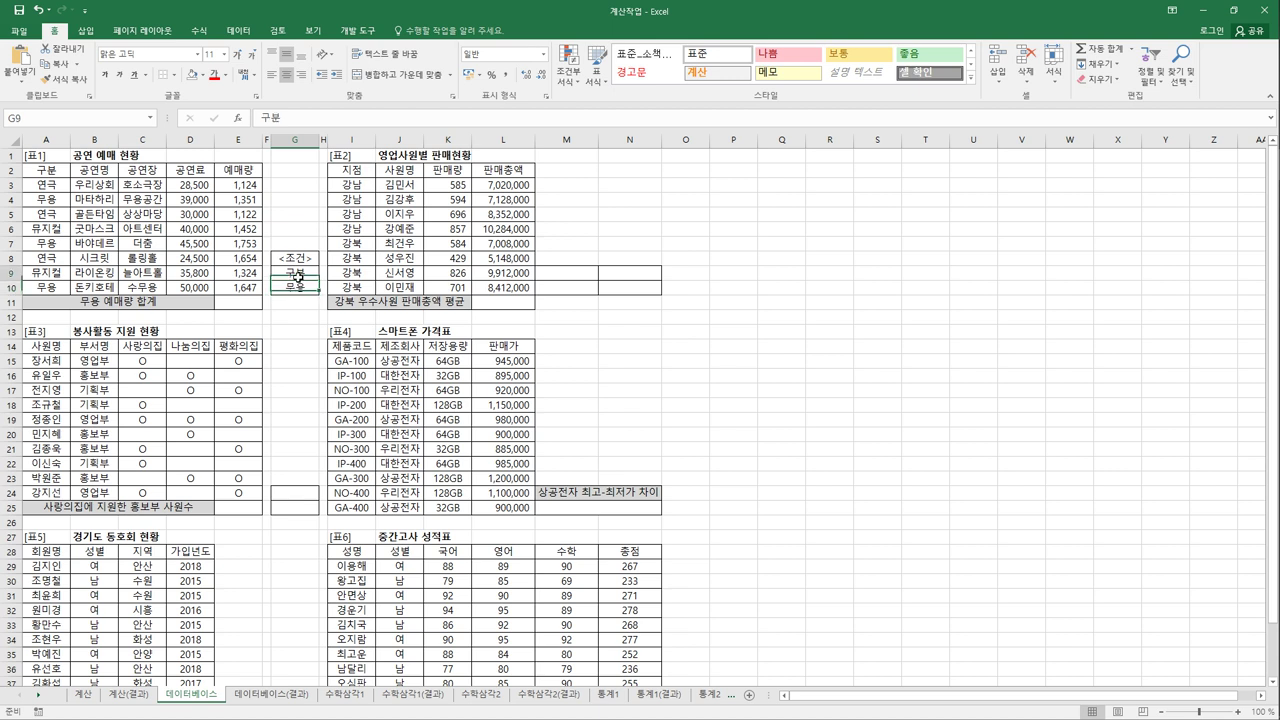
pyautogui.click(297, 289)
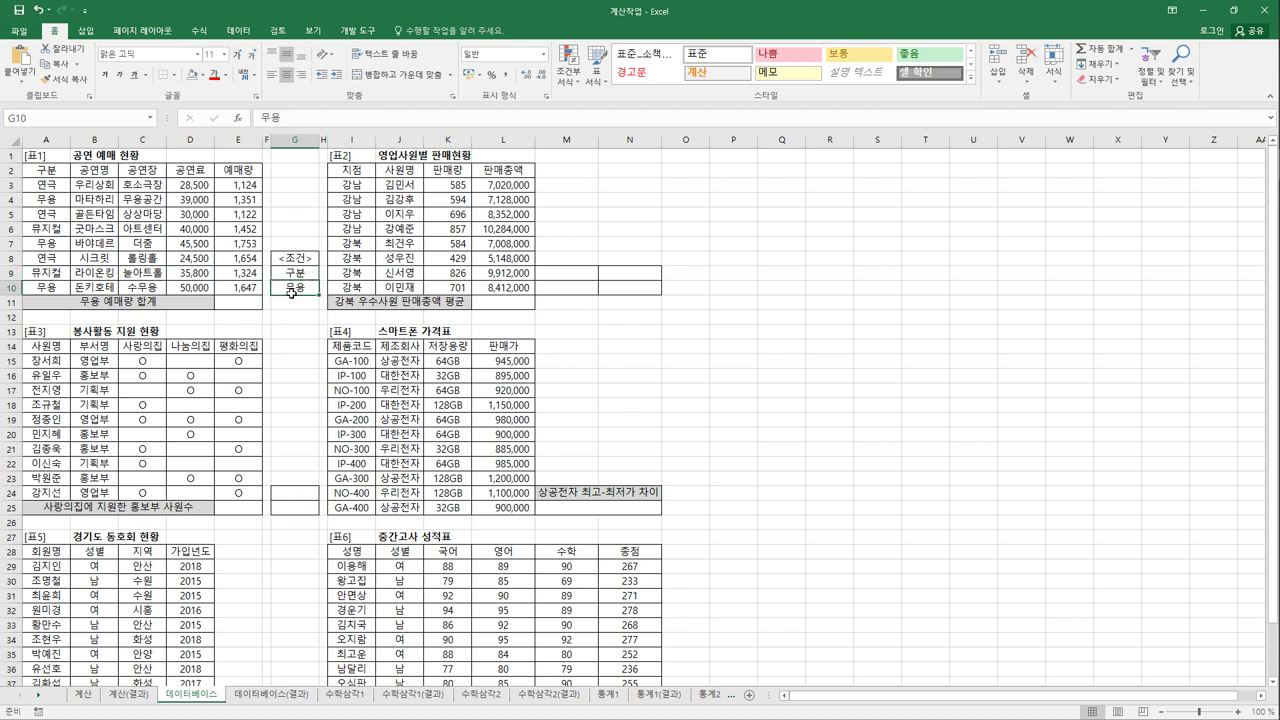
# Insert the DSUM function from the 데이터베이스 category into the 무용 예매량 합계 cell E11.
pyautogui.click(242, 307)
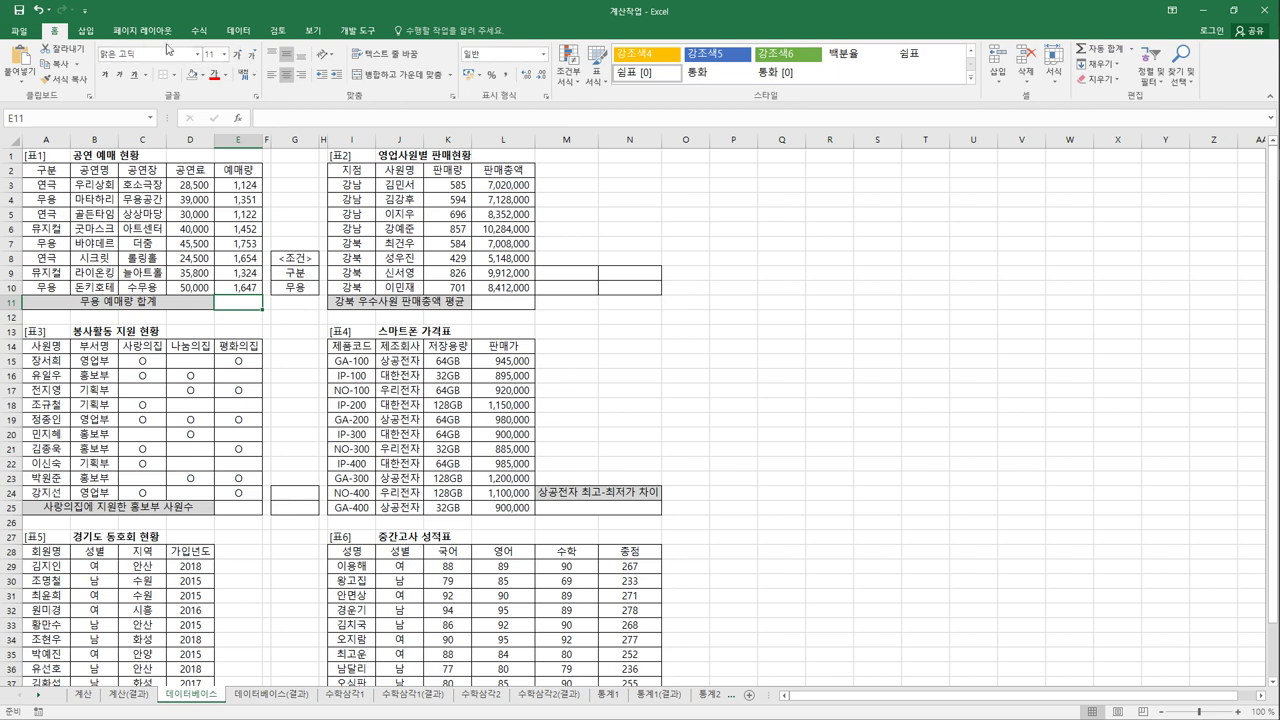
pyautogui.click(200, 31)
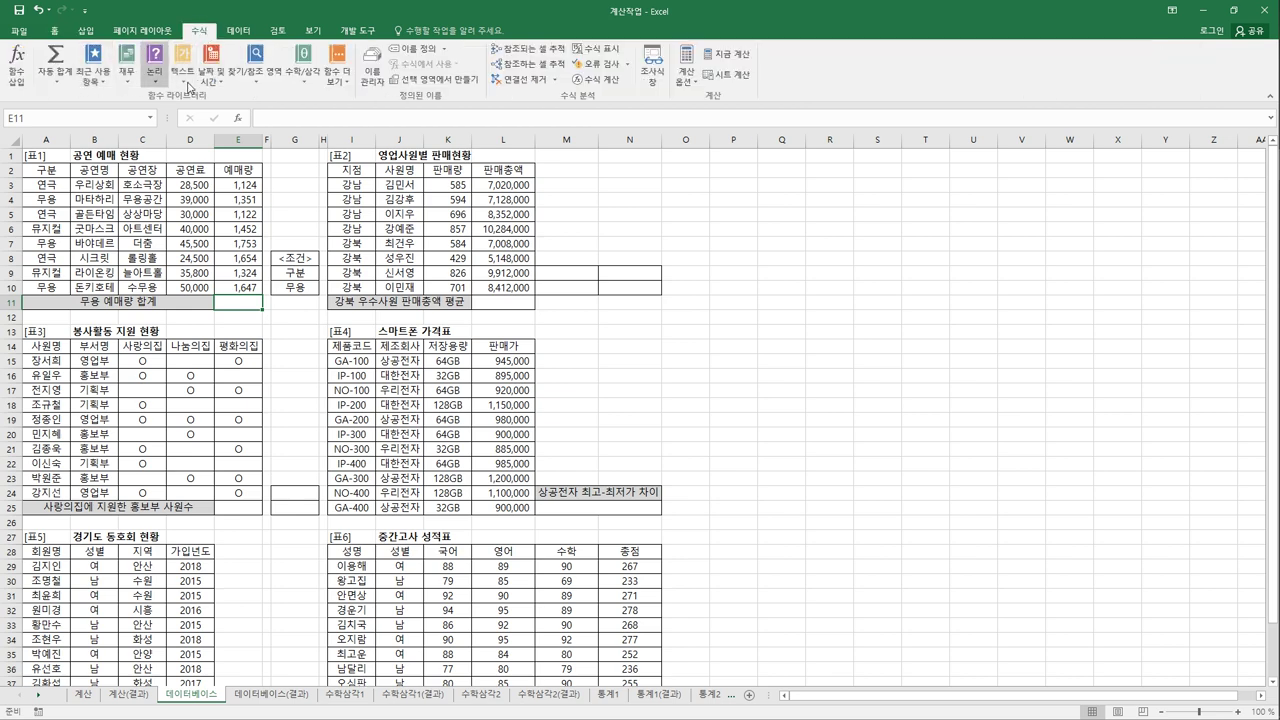
pyautogui.click(340, 78)
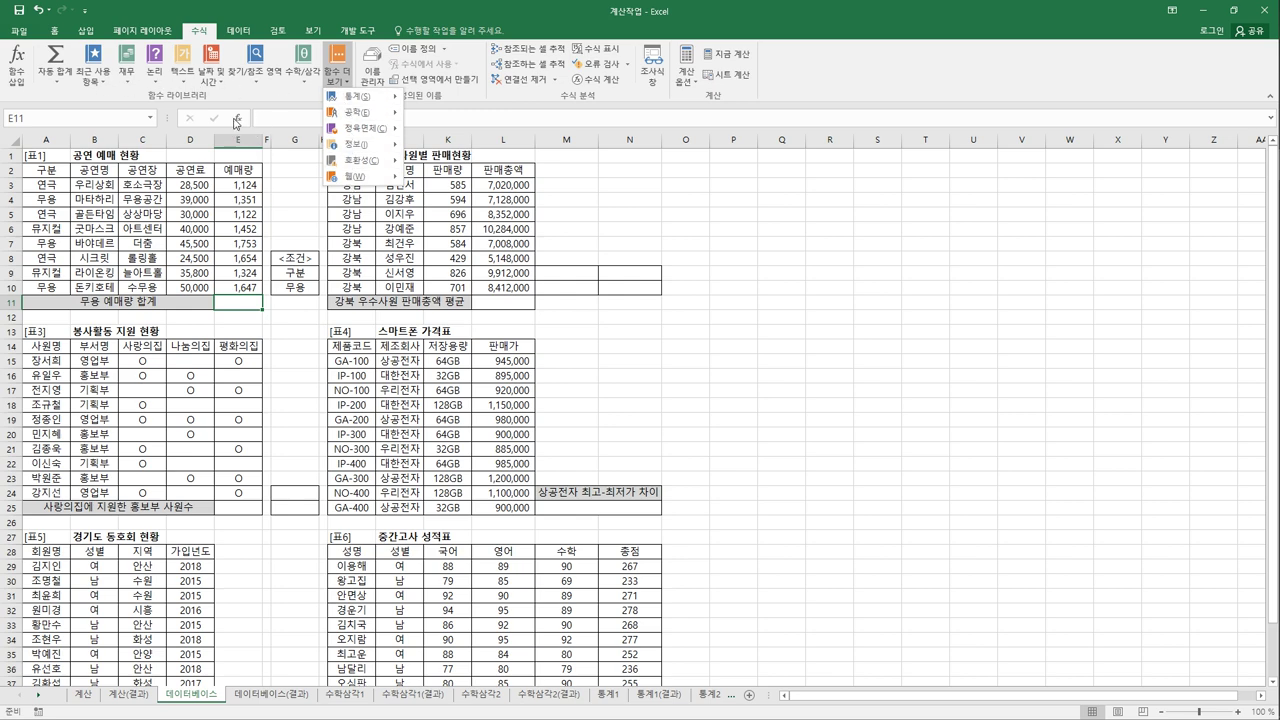
pyautogui.click(22, 64)
pyautogui.click(22, 64)
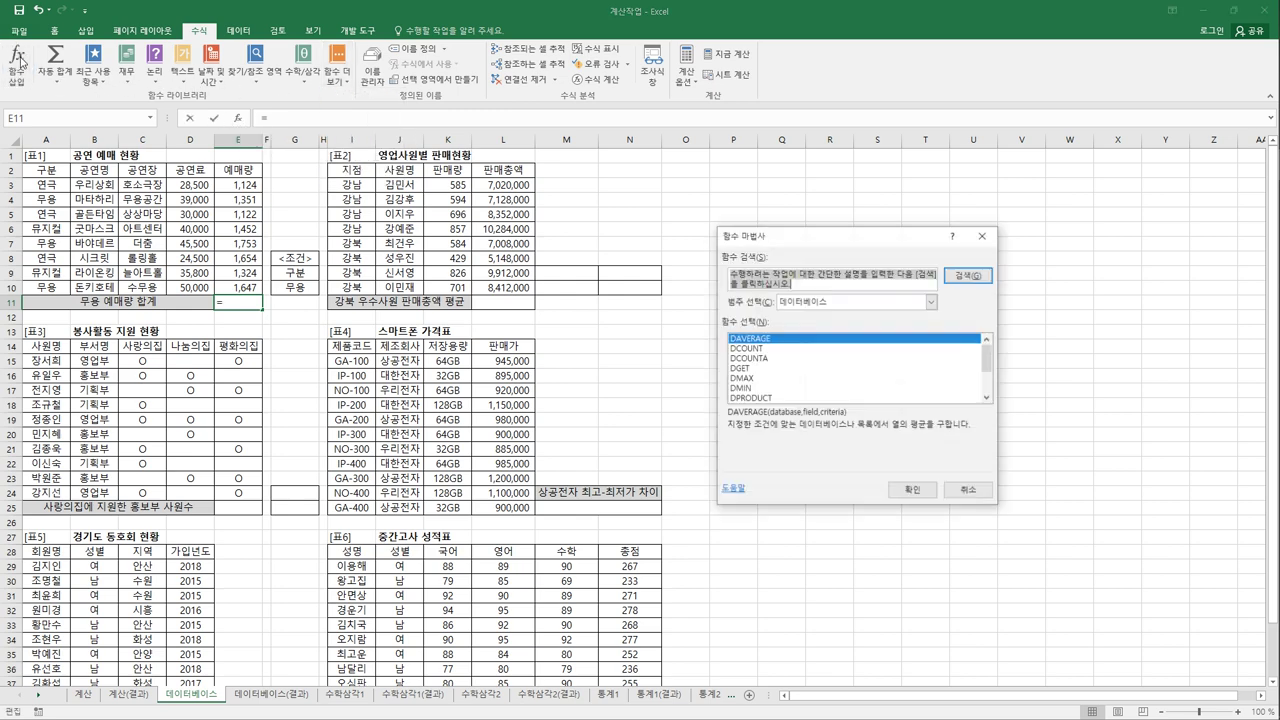
pyautogui.moveTo(820, 245); pyautogui.dragTo(463, 195)
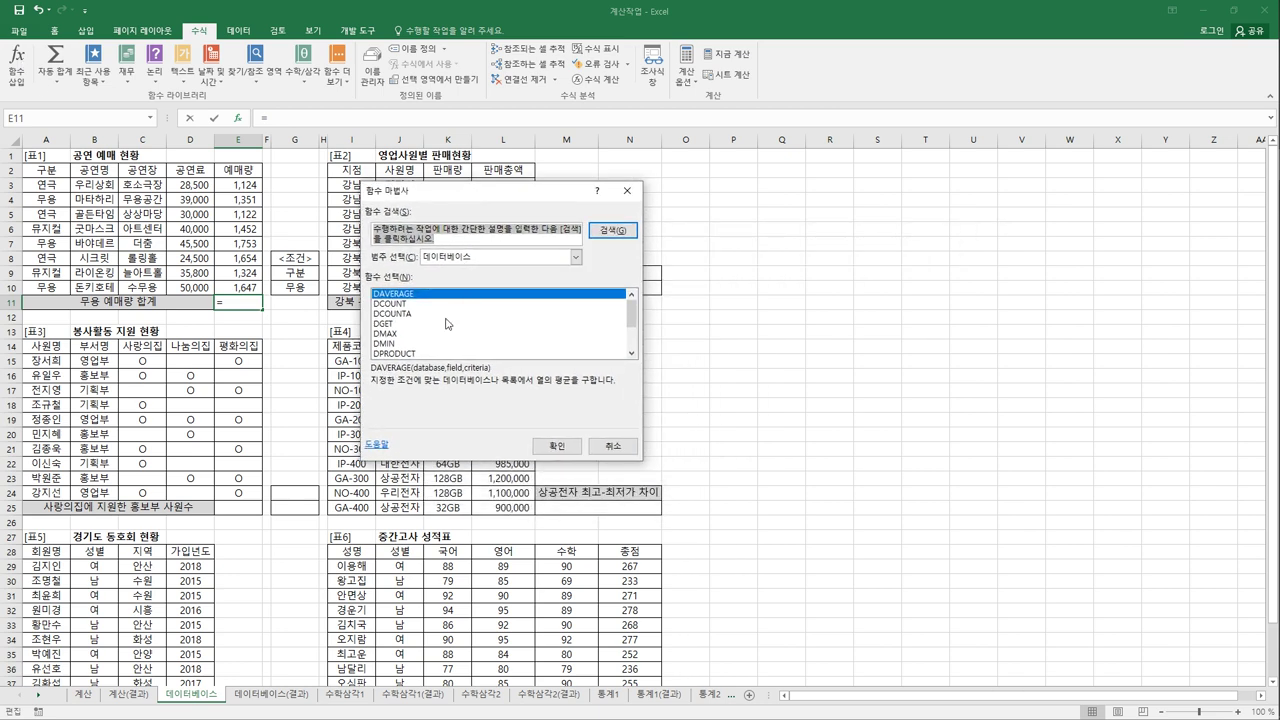
pyautogui.moveTo(633, 326); pyautogui.dragTo(633, 341)
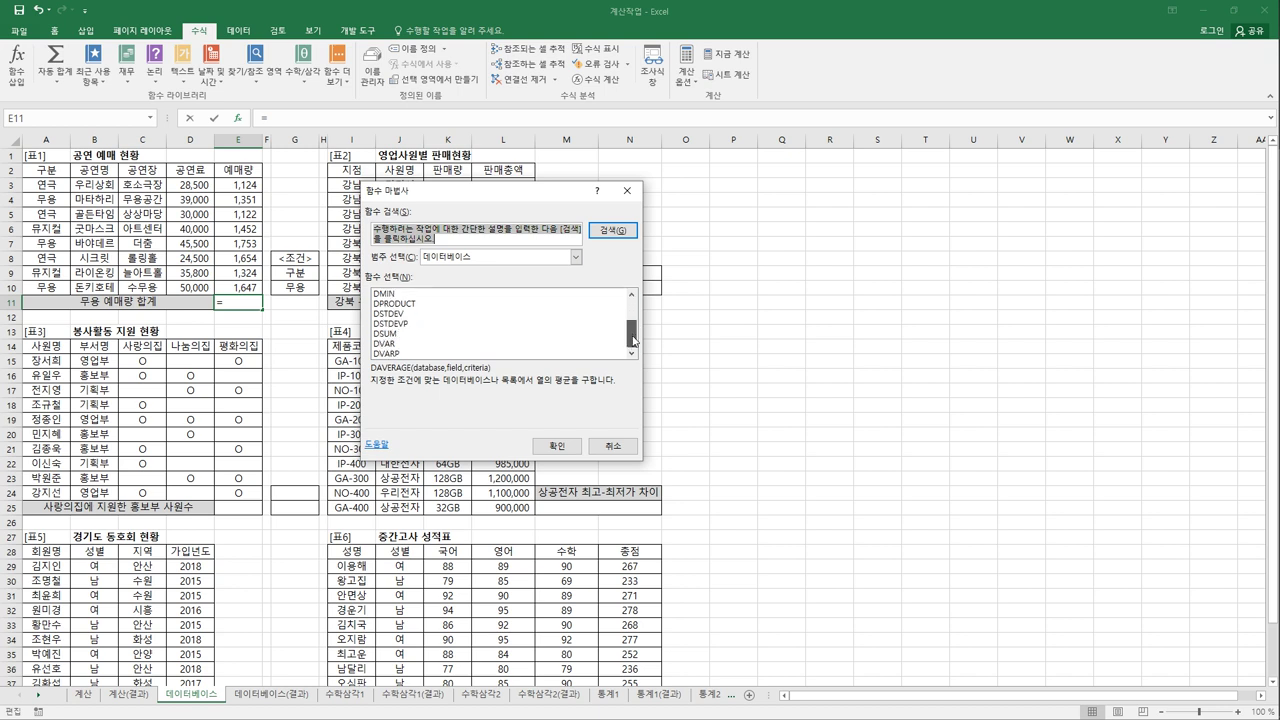
pyautogui.click(434, 334)
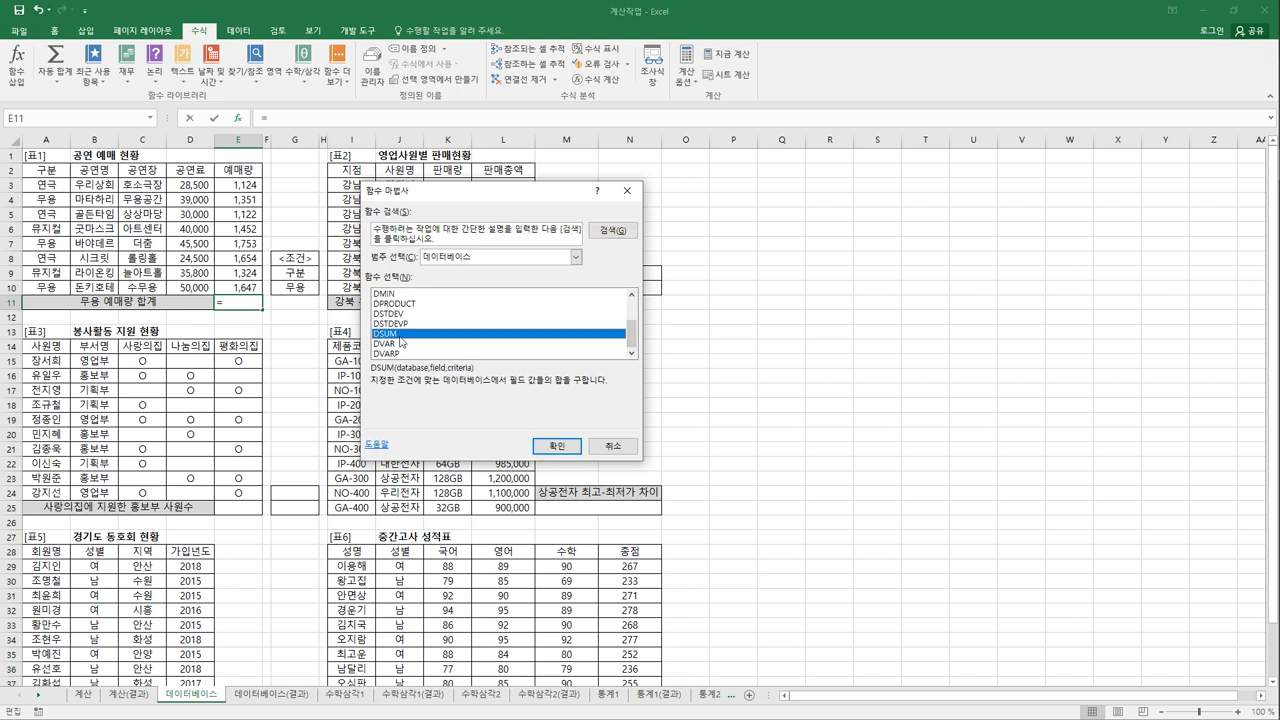
pyautogui.click(575, 449)
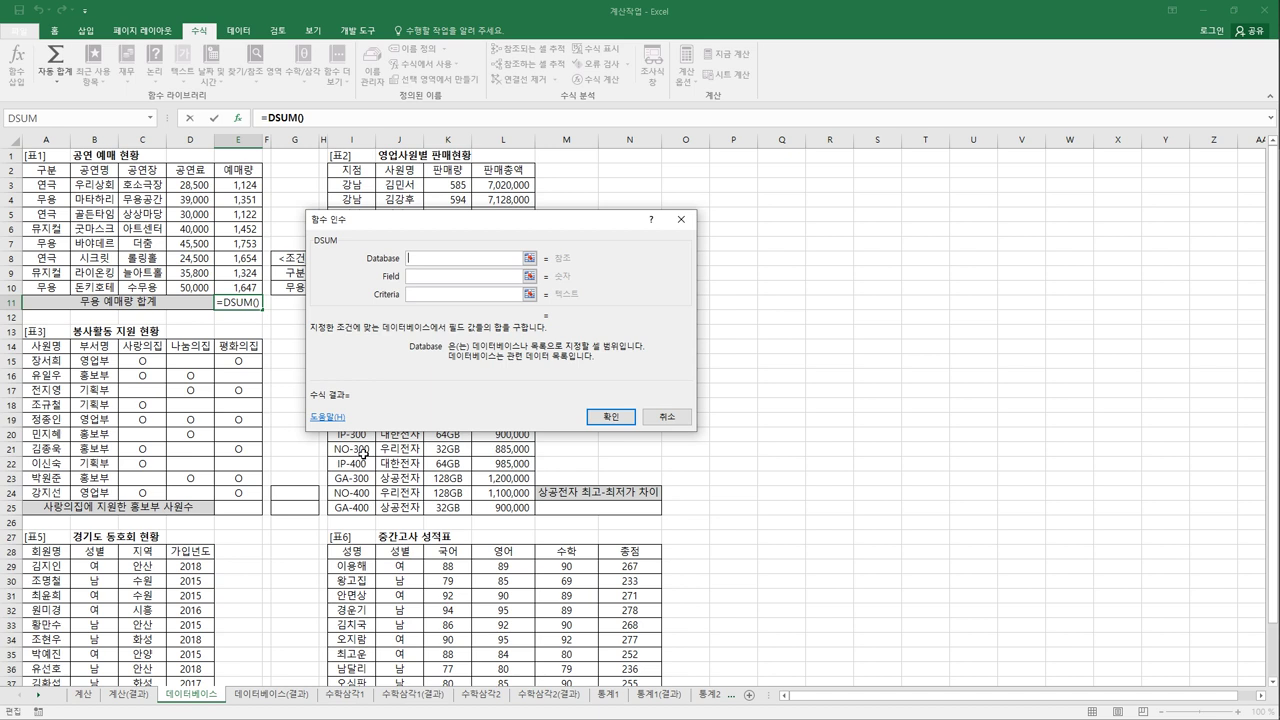
# Set the DSUM Database argument to A2:E10 and the Field argument to 5.
pyautogui.moveTo(64, 176); pyautogui.dragTo(238, 289)
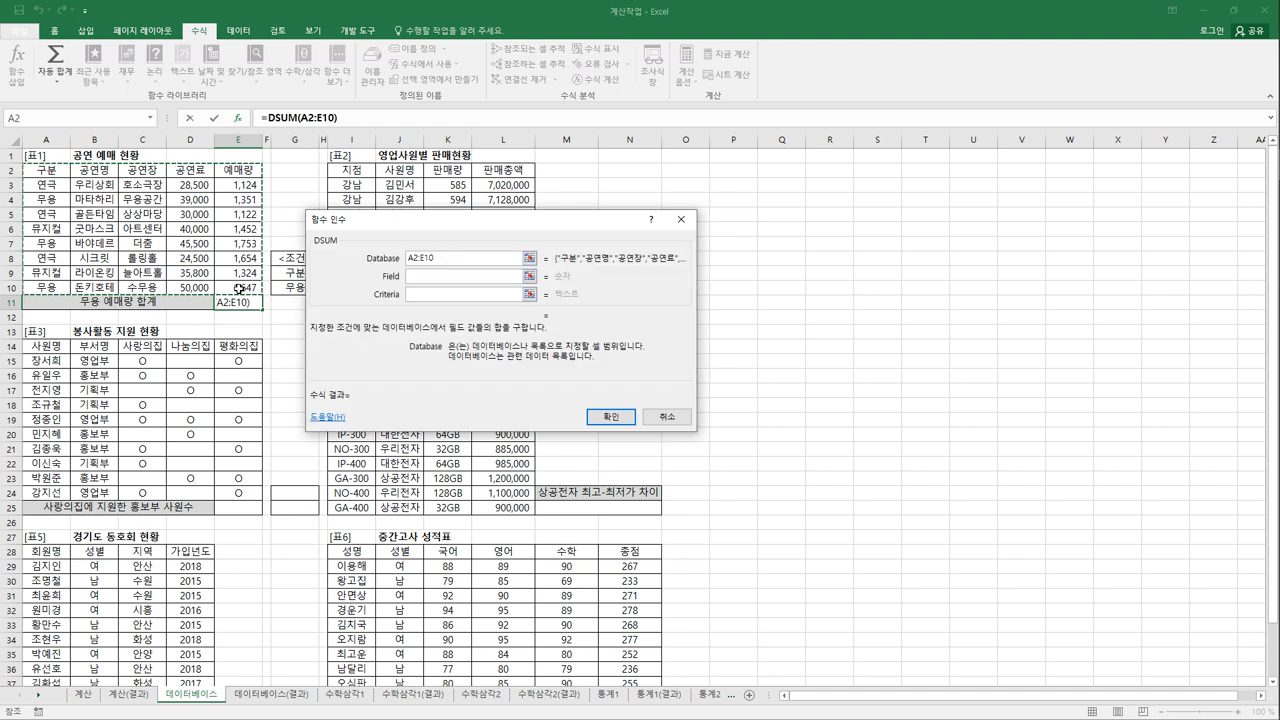
pyautogui.click(424, 279)
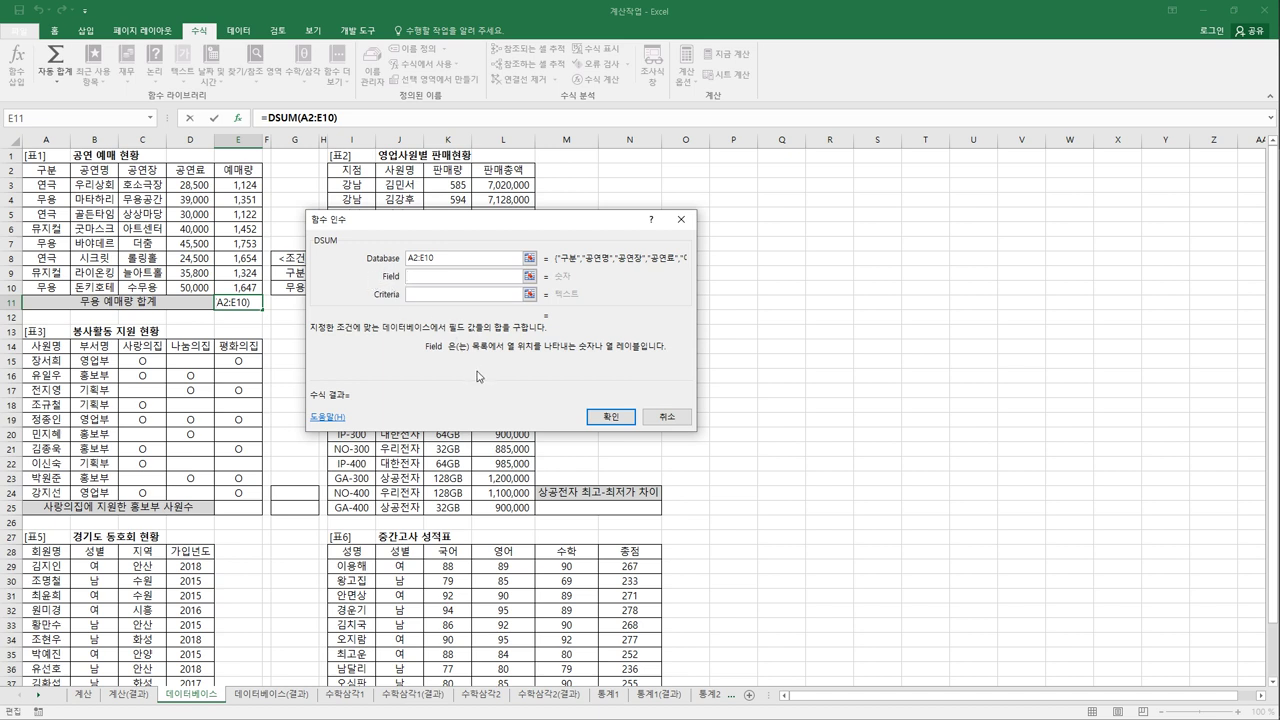
pyautogui.click(255, 172)
pyautogui.press('BackSpace')
pyautogui.press('BackSpace')
pyautogui.write('5')
# Set the DSUM Criteria argument to the condition range G9:G10 and complete the function.
pyautogui.click(423, 296)
pyautogui.moveTo(429, 224); pyautogui.dragTo(485, 216)
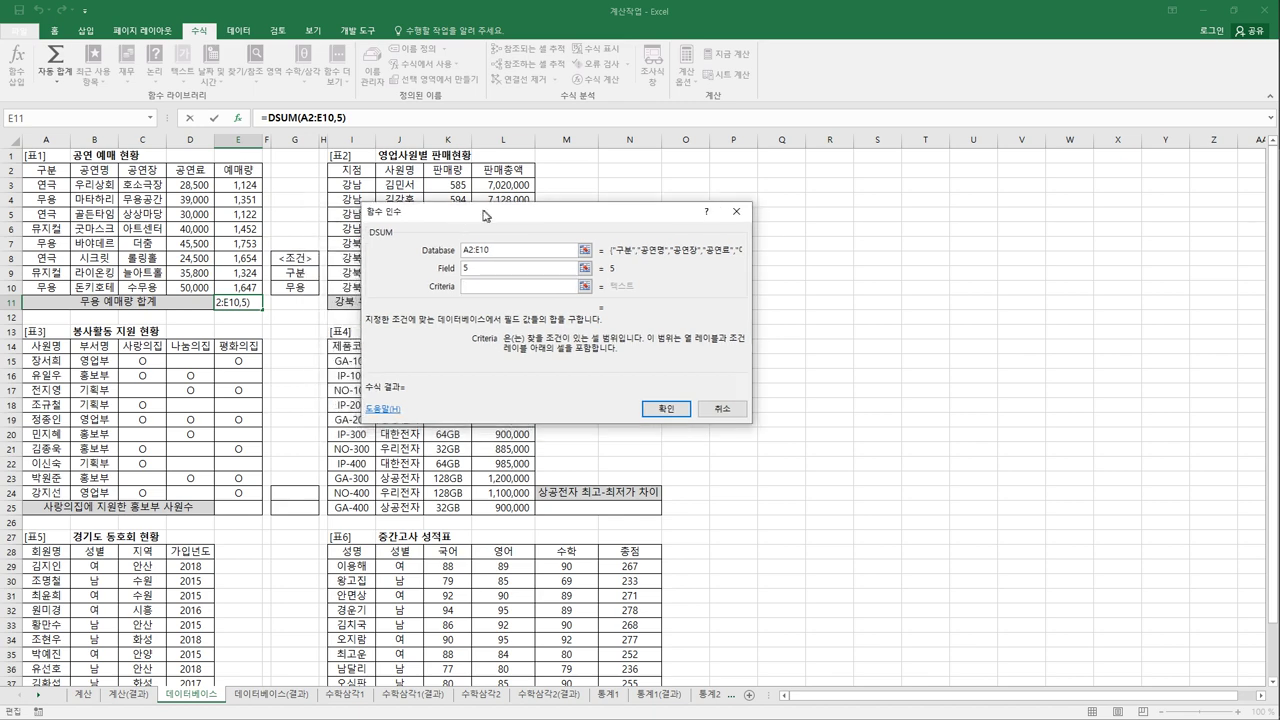
pyautogui.click(298, 272)
pyautogui.moveTo(298, 295); pyautogui.dragTo(298, 295)
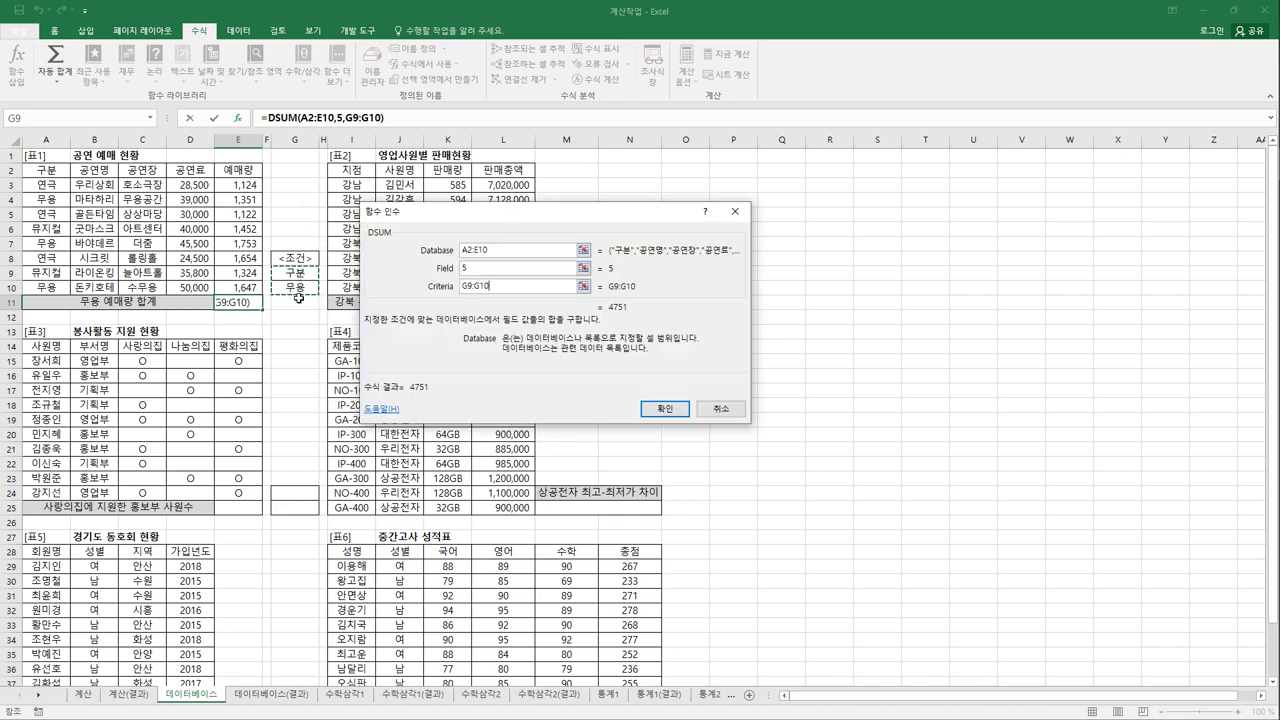
pyautogui.click(658, 410)
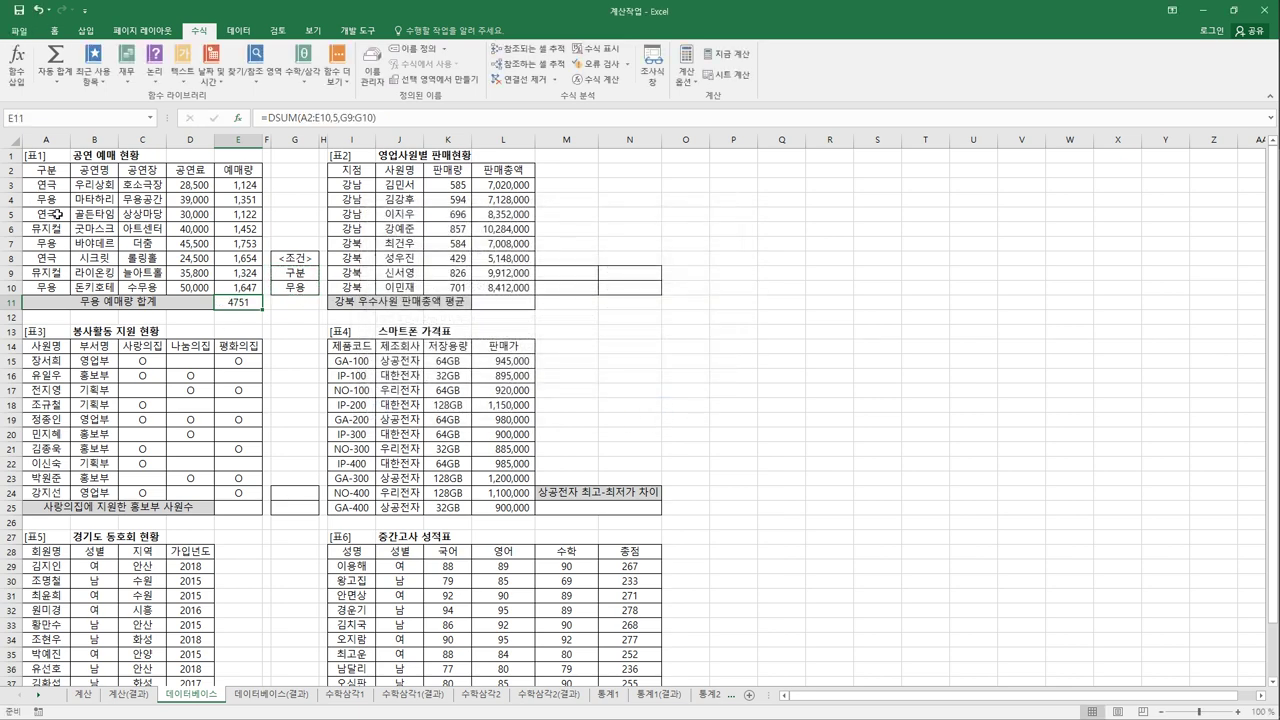
# Check the sum of the three 무용 예매량 values in E4, E7 and E10 against the DSUM result.
pyautogui.click(229, 200)
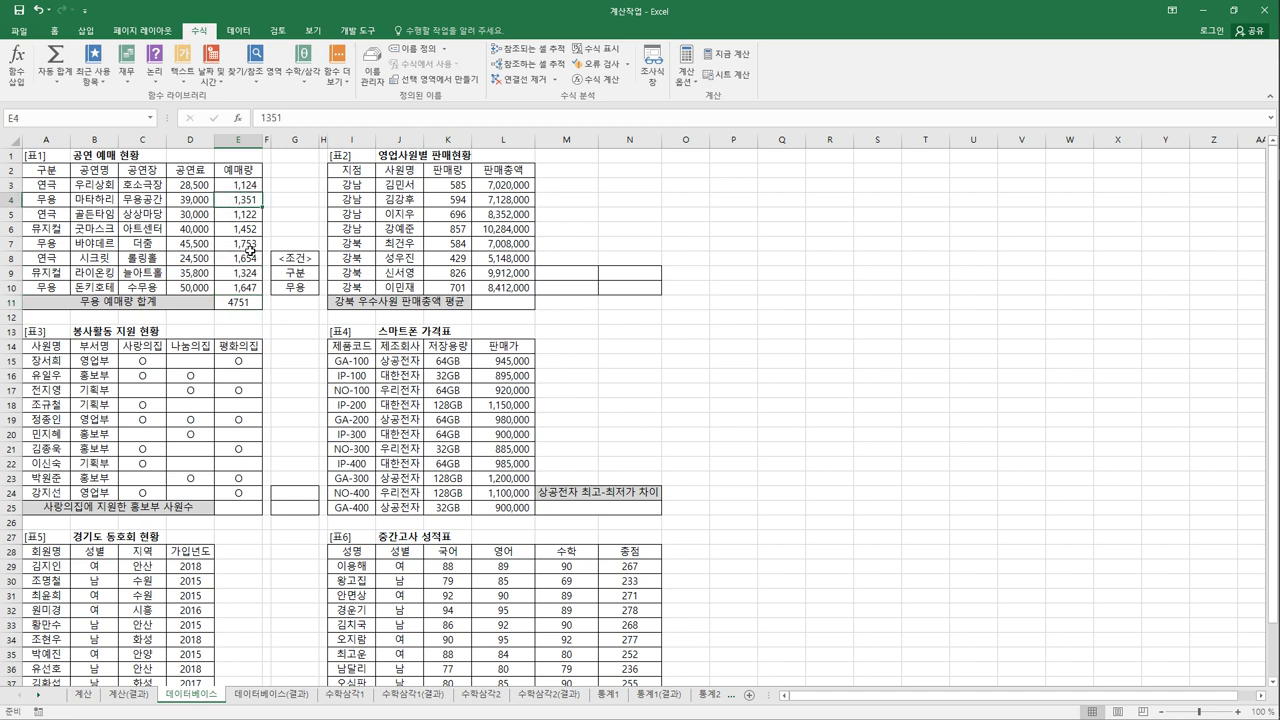
pyautogui.keyDown('ctrl'); pyautogui.click(245, 247); pyautogui.keyUp('ctrl')
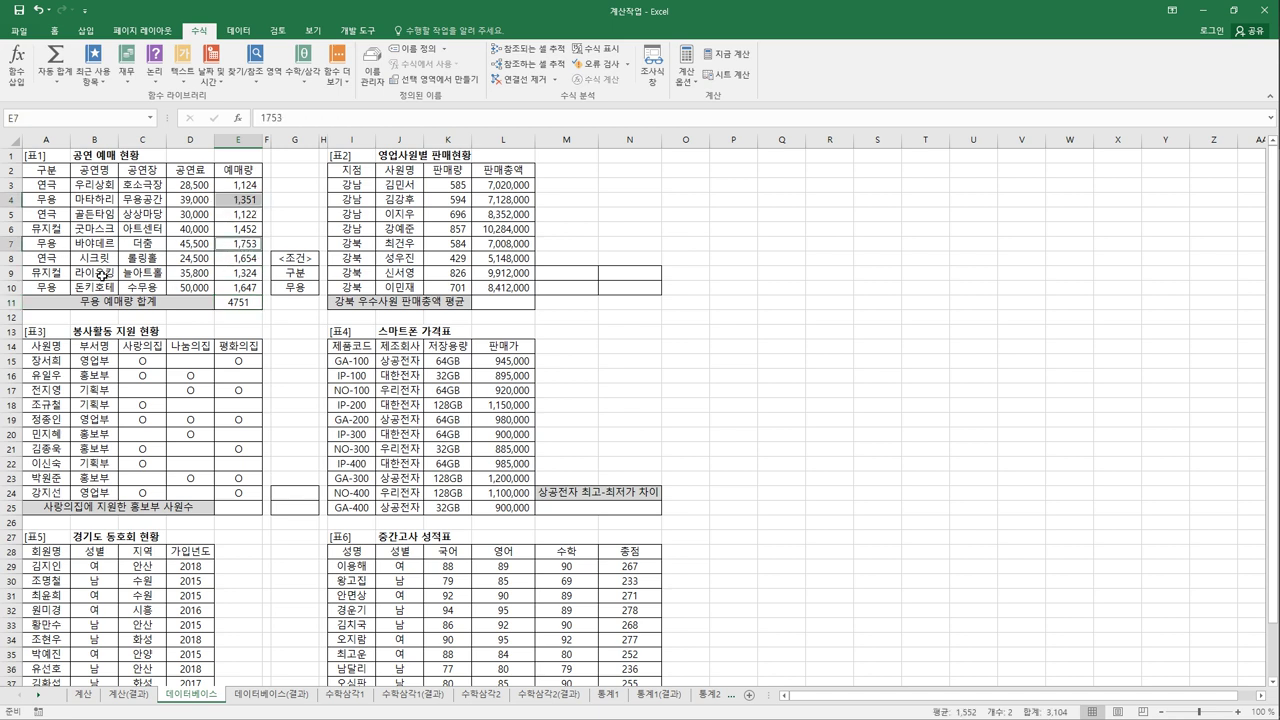
pyautogui.keyDown('ctrl'); pyautogui.click(239, 290); pyautogui.keyUp('ctrl')
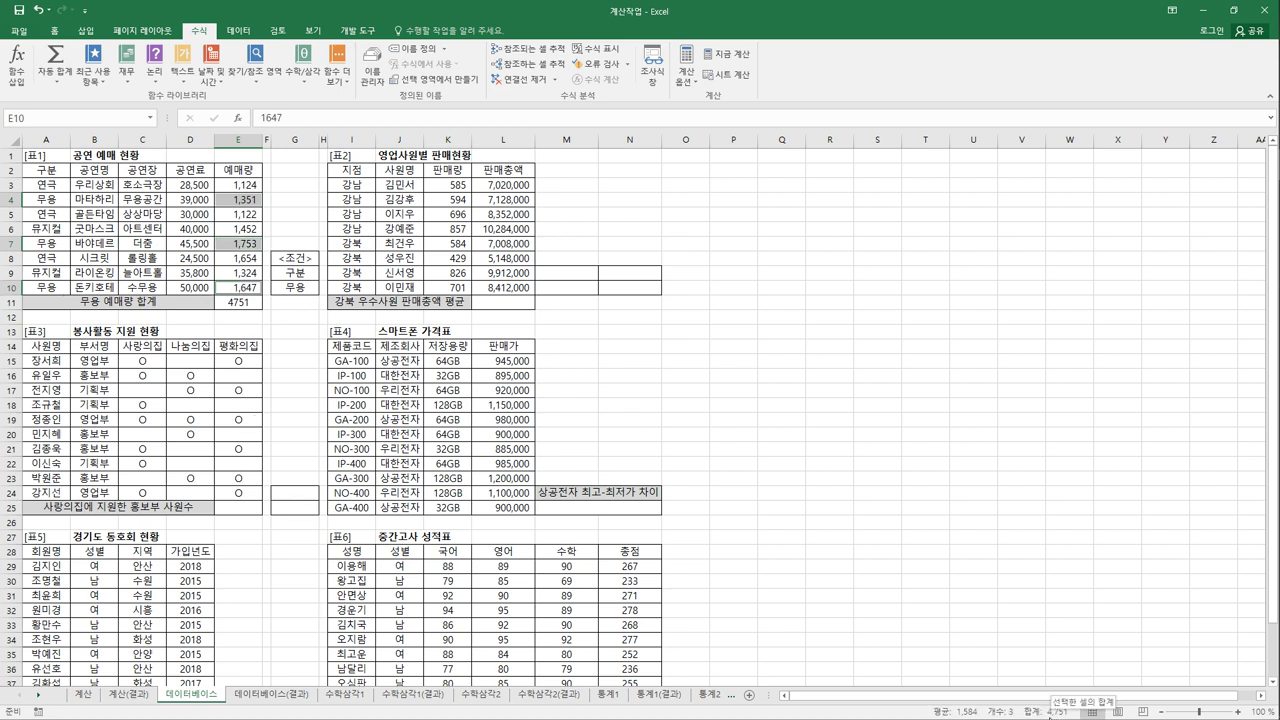
# Try to append the unit 매 without quotation marks directly after the DSUM formula in E11.
pyautogui.click(241, 306)
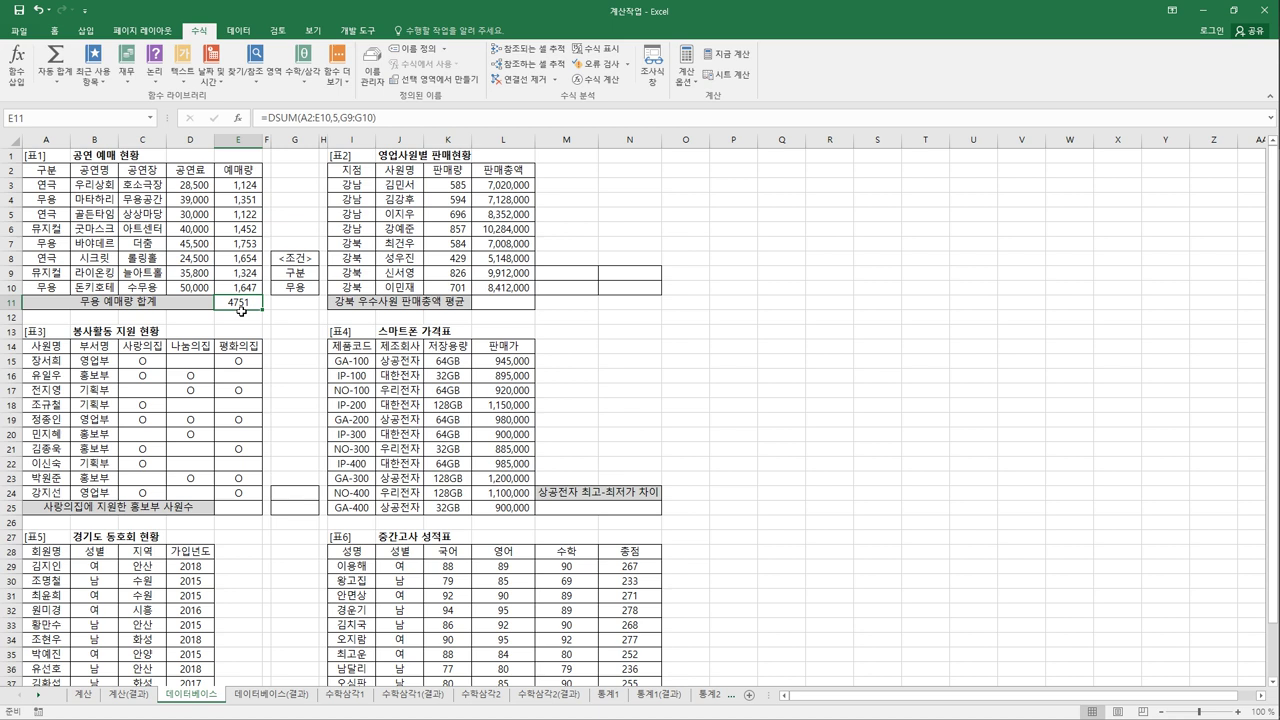
pyautogui.press('F2')
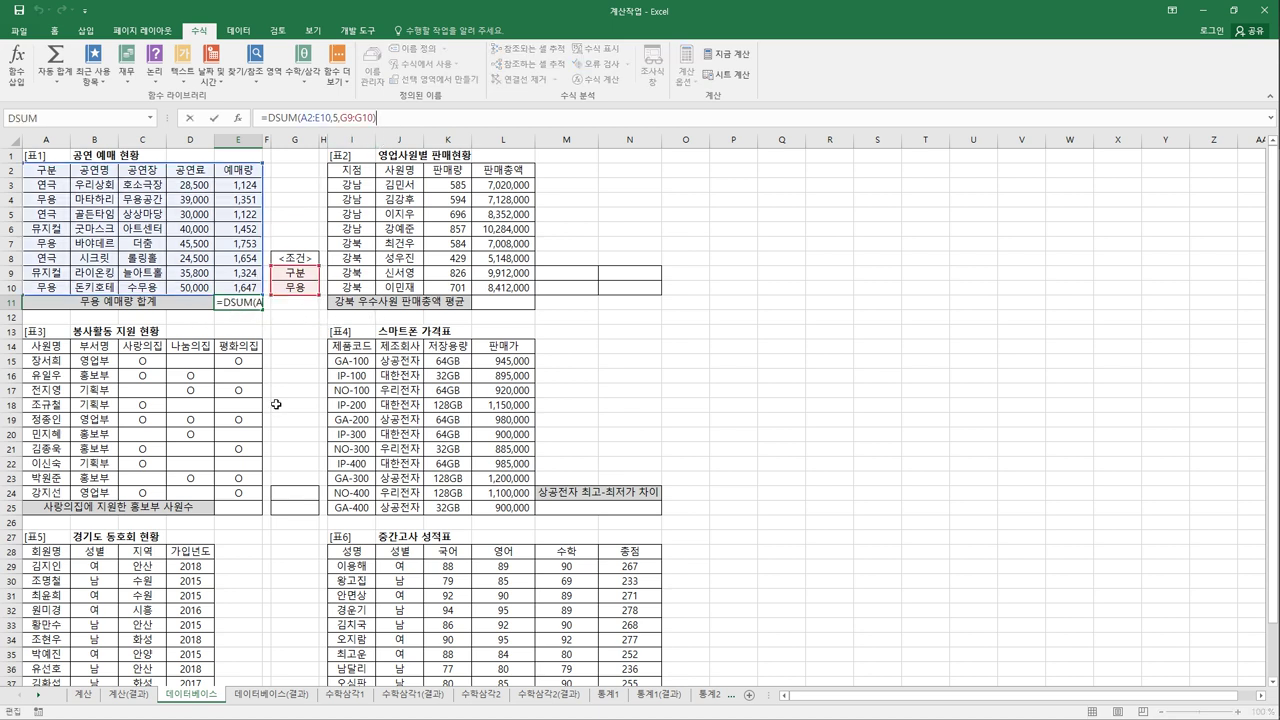
pyautogui.write('매')
pyautogui.press('Return')
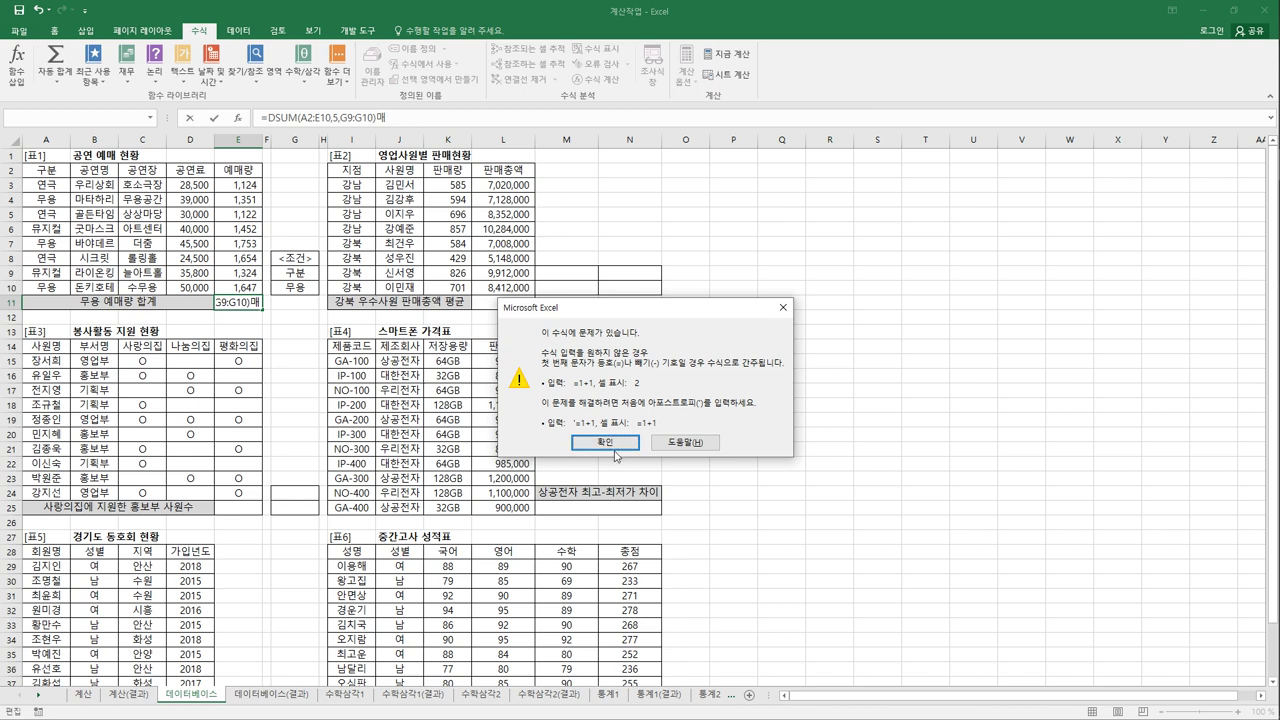
pyautogui.click(612, 442)
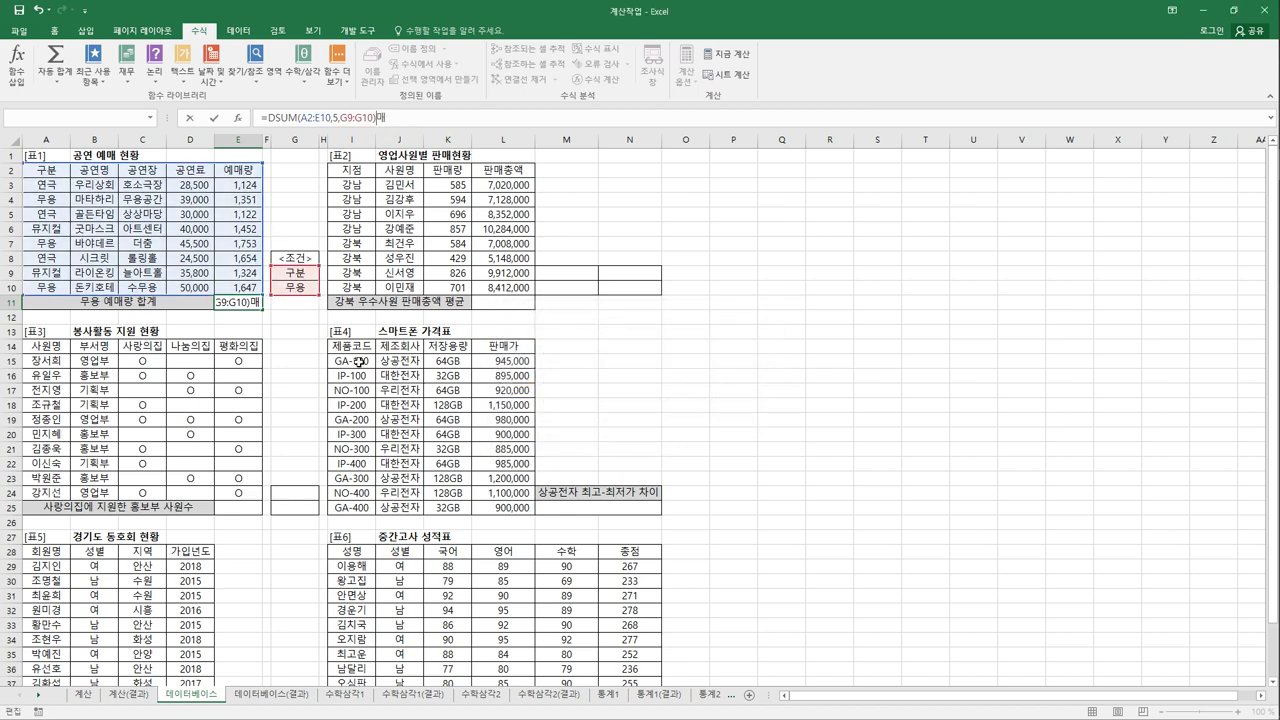
# Enclose 매 in quotation marks and join it to the DSUM formula in E11 with the & operator.
pyautogui.click(381, 118)
pyautogui.write('"매"')
pyautogui.press('Return')
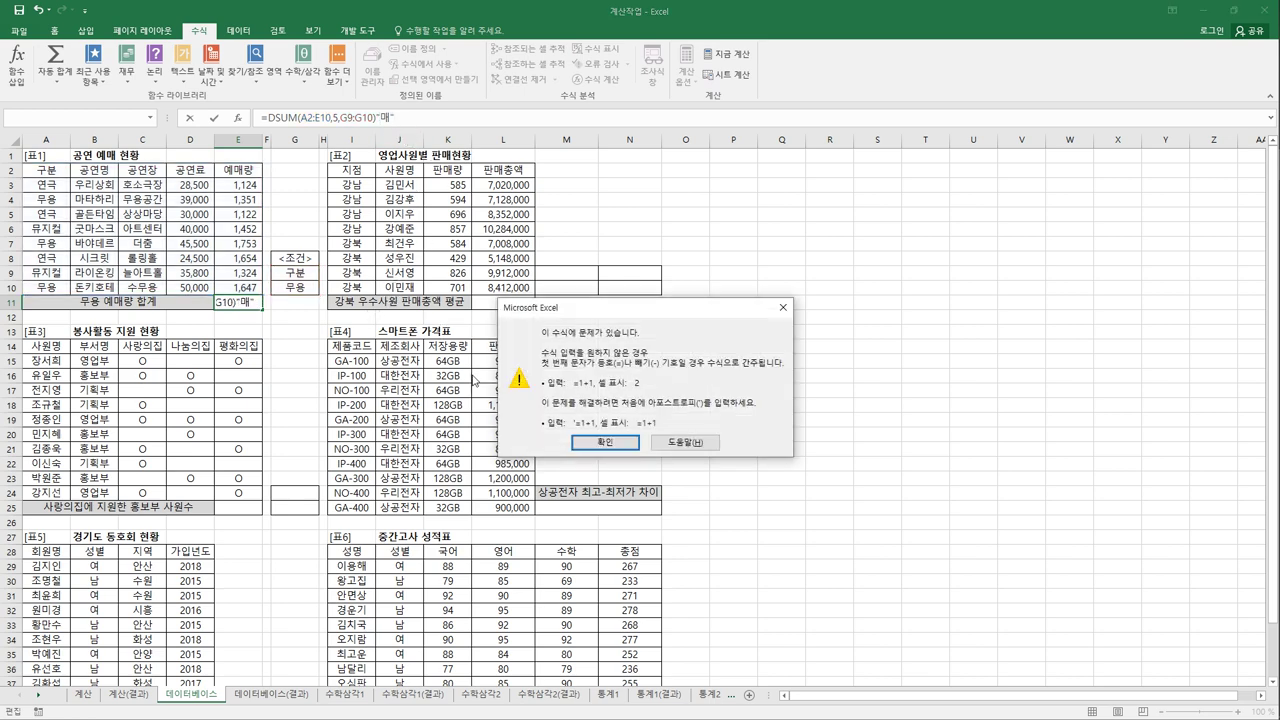
pyautogui.click(605, 442)
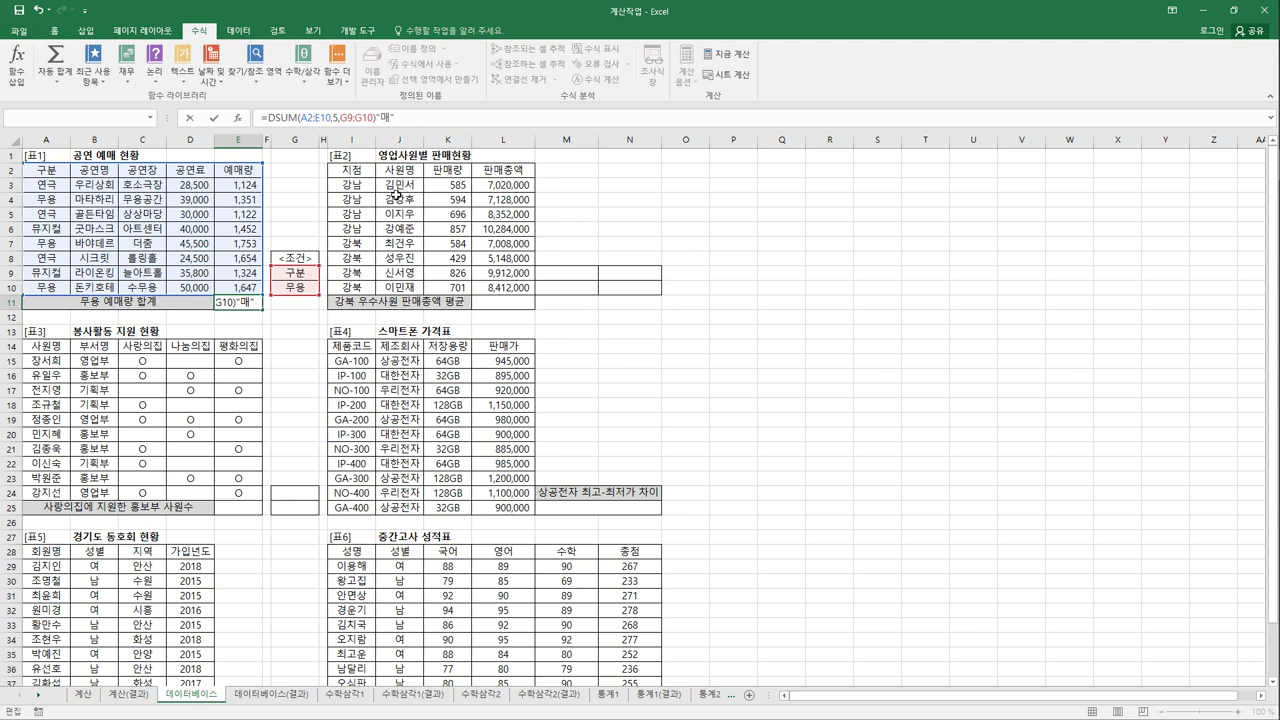
pyautogui.write('&')
pyautogui.press('Return')
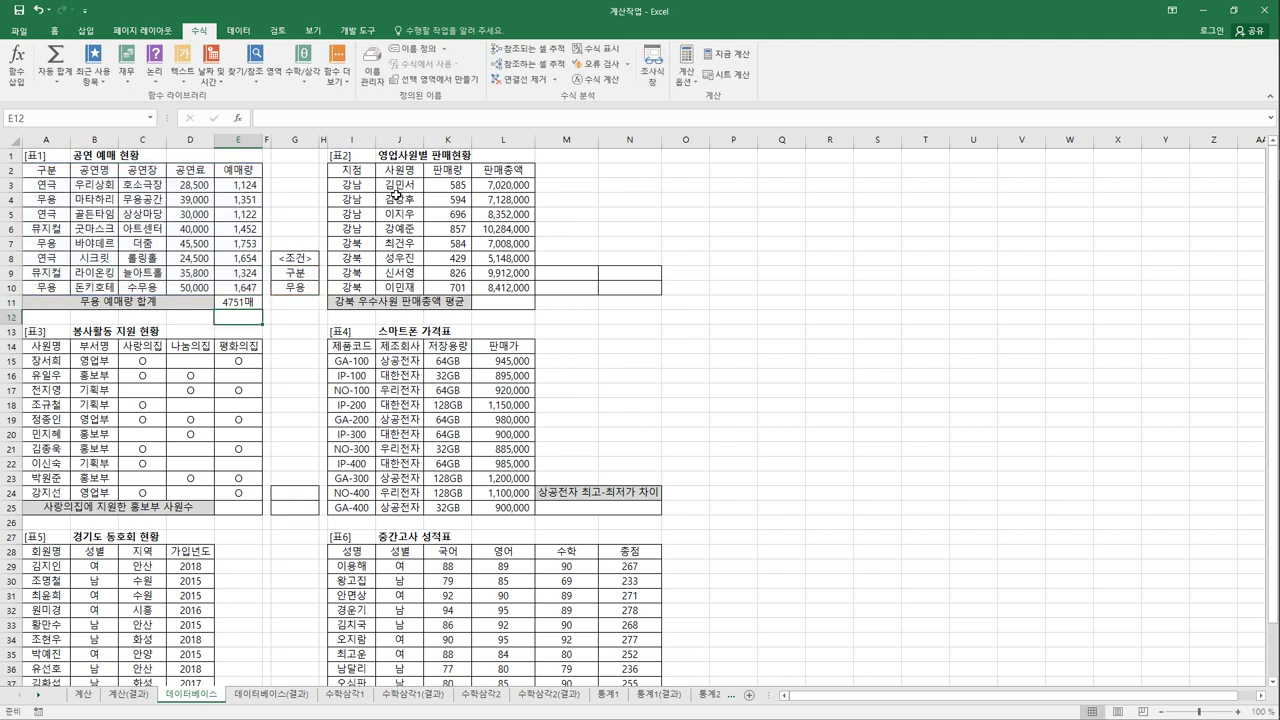
pyautogui.press('Up')
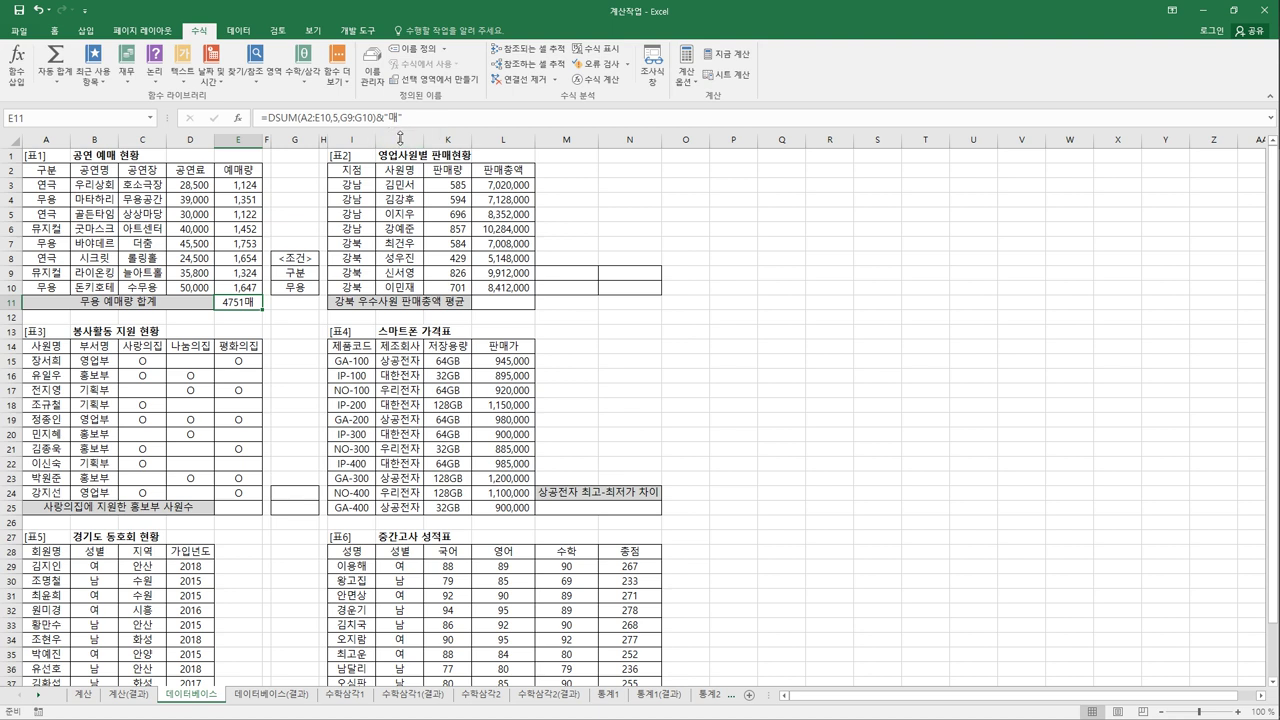
# Copy the 지점 header and a 강북 entry from table 2 into the condition cells M9:M10.
pyautogui.click(576, 275)
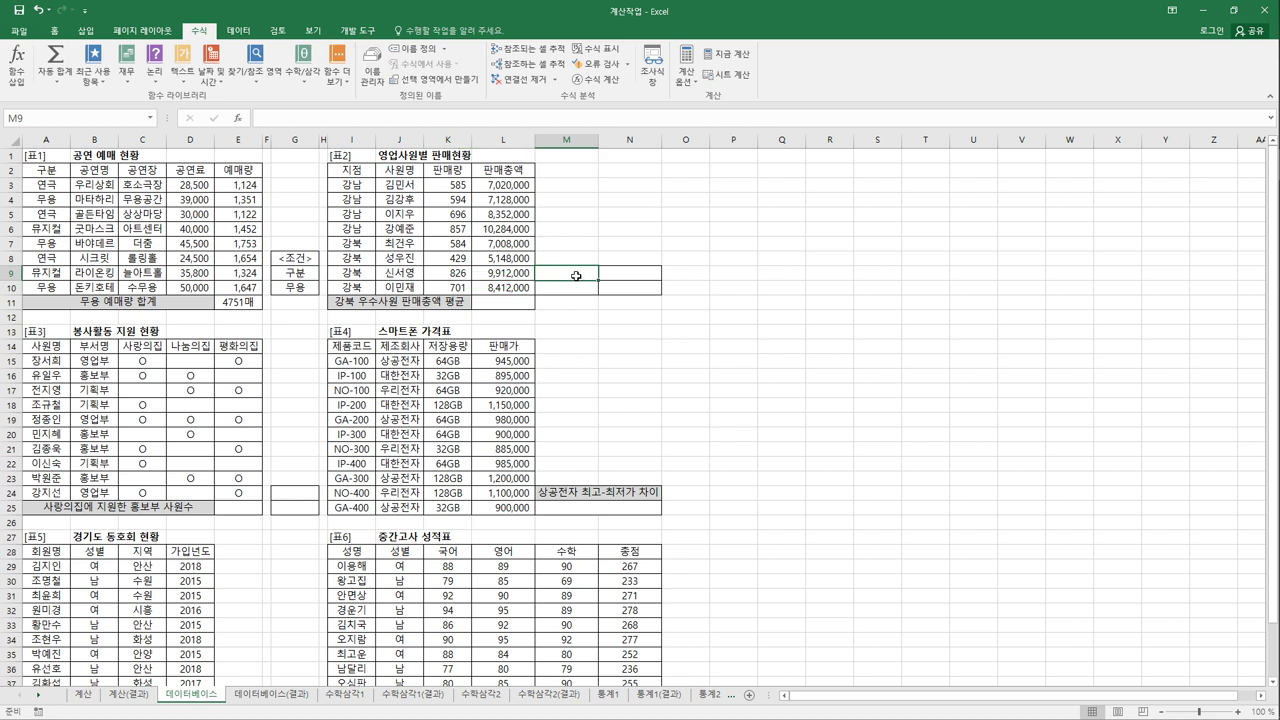
pyautogui.click(369, 175)
pyautogui.click(606, 237)
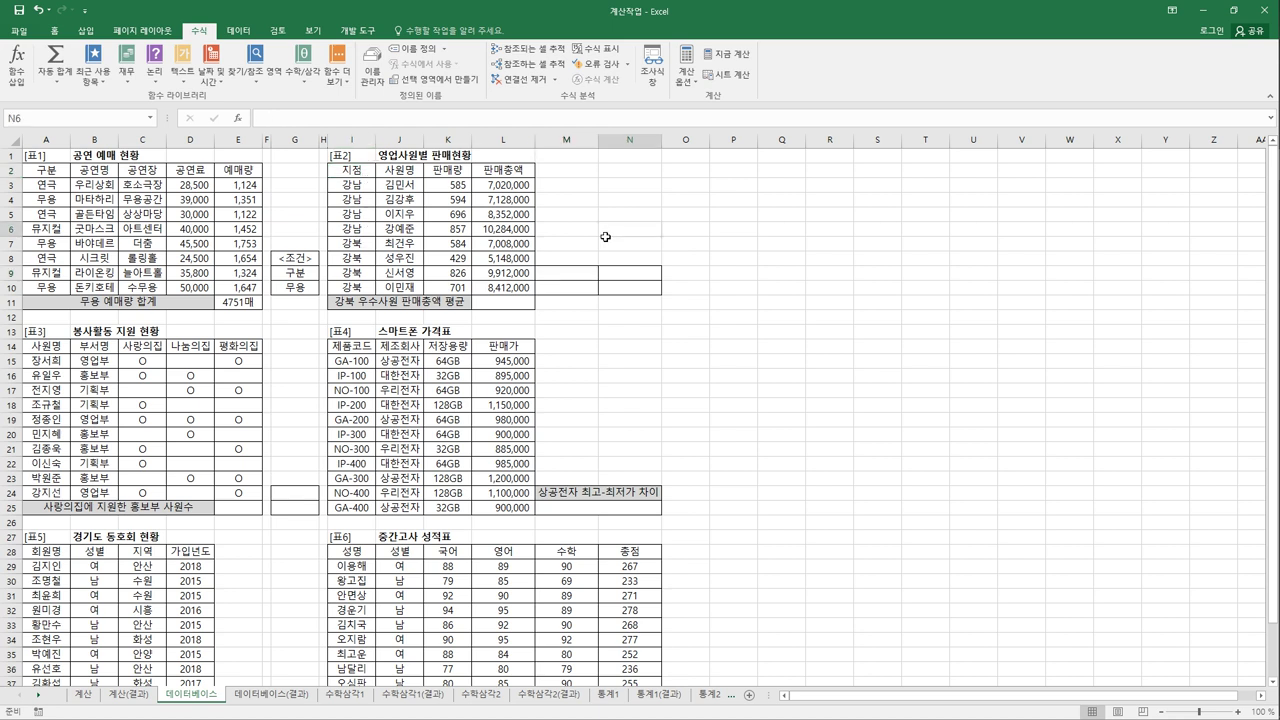
pyautogui.click(346, 179)
pyautogui.keyDown('ctrl'); pyautogui.click(352, 241); pyautogui.keyUp('ctrl')
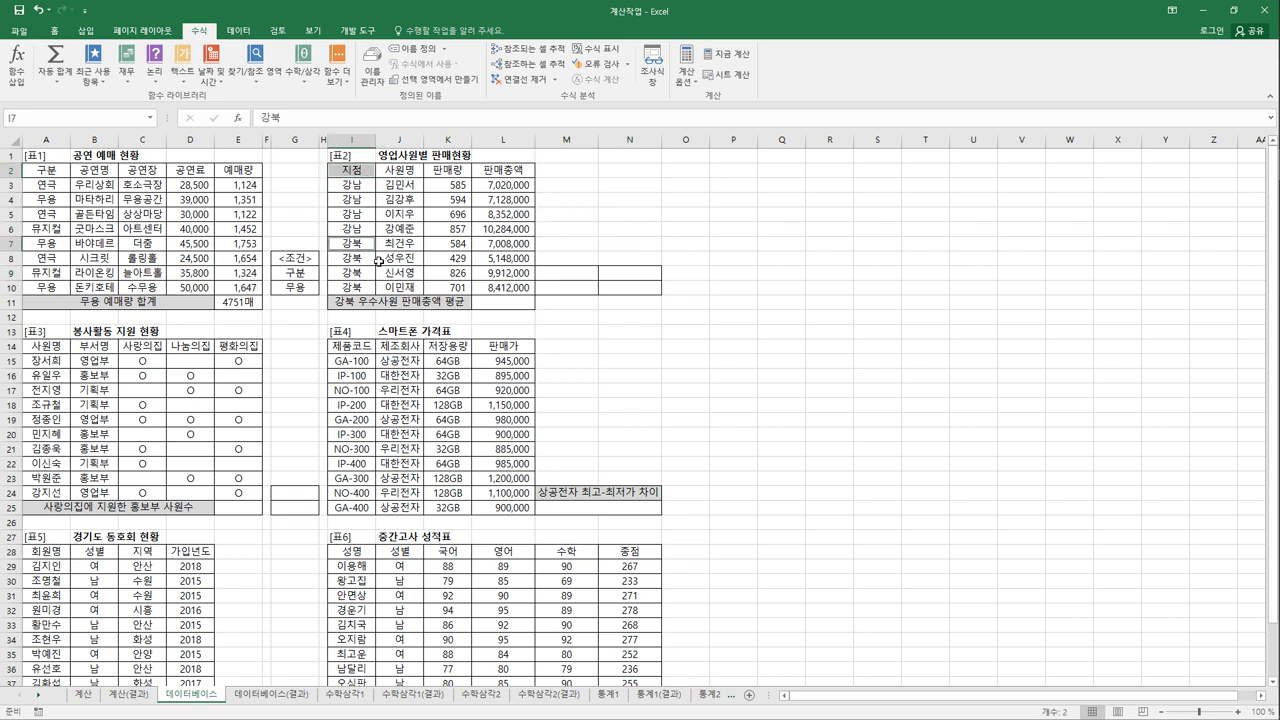
pyautogui.hotkey('ctrl', 'c')
pyautogui.click(578, 277)
pyautogui.hotkey('ctrl', 'v')
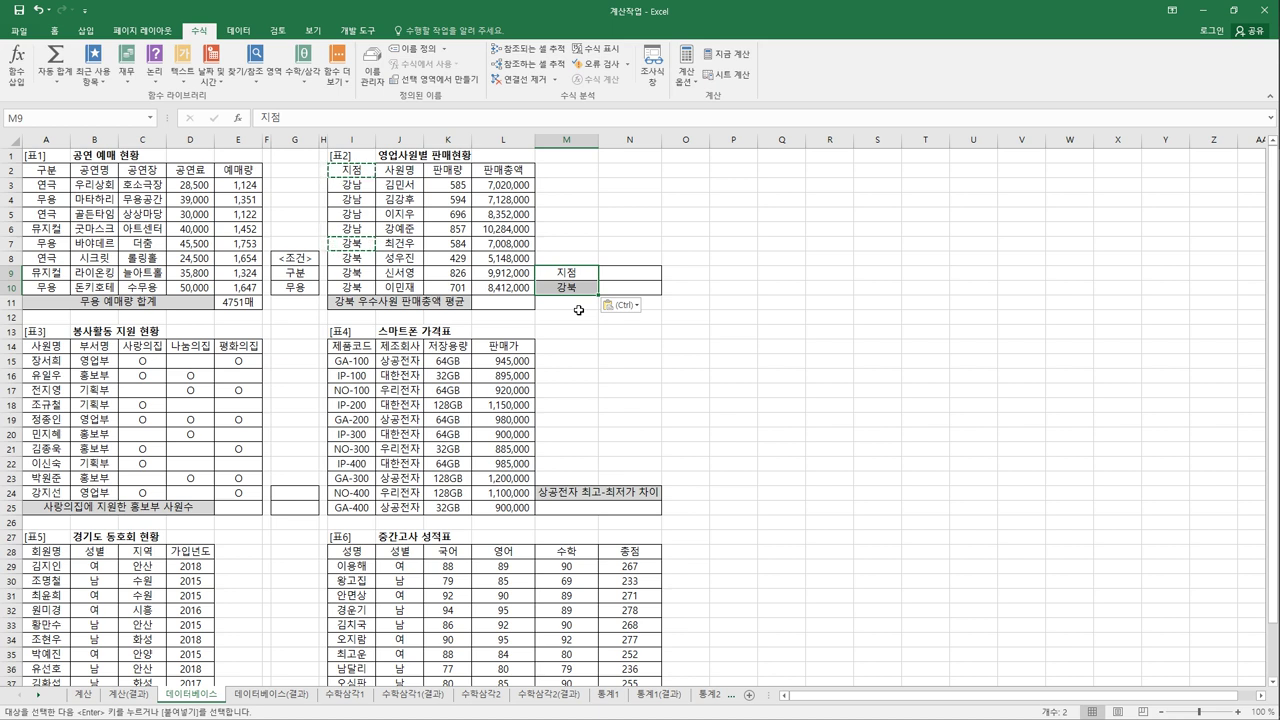
# Copy the 판매량 header into N9 and enter the criterion >=700 in N10.
pyautogui.click(452, 170)
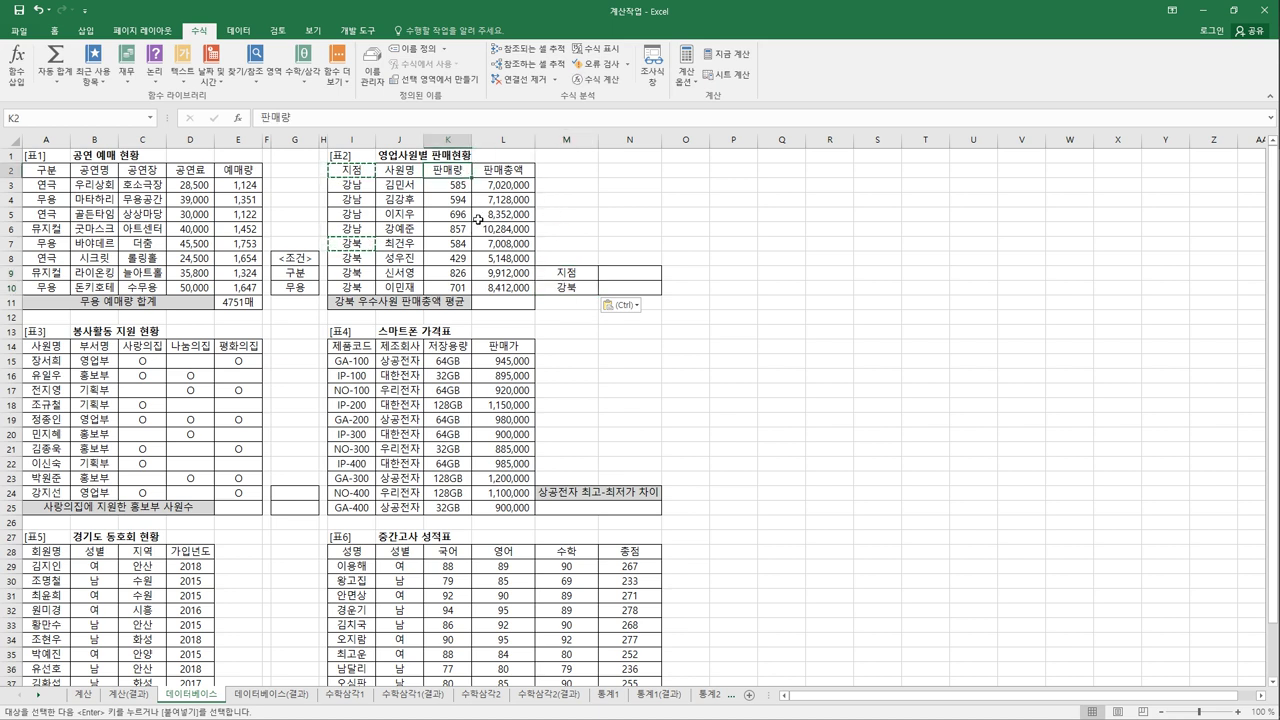
pyautogui.hotkey('ctrl', 'c')
pyautogui.click(629, 283)
pyautogui.hotkey('ctrl', 'v')
pyautogui.click(629, 289)
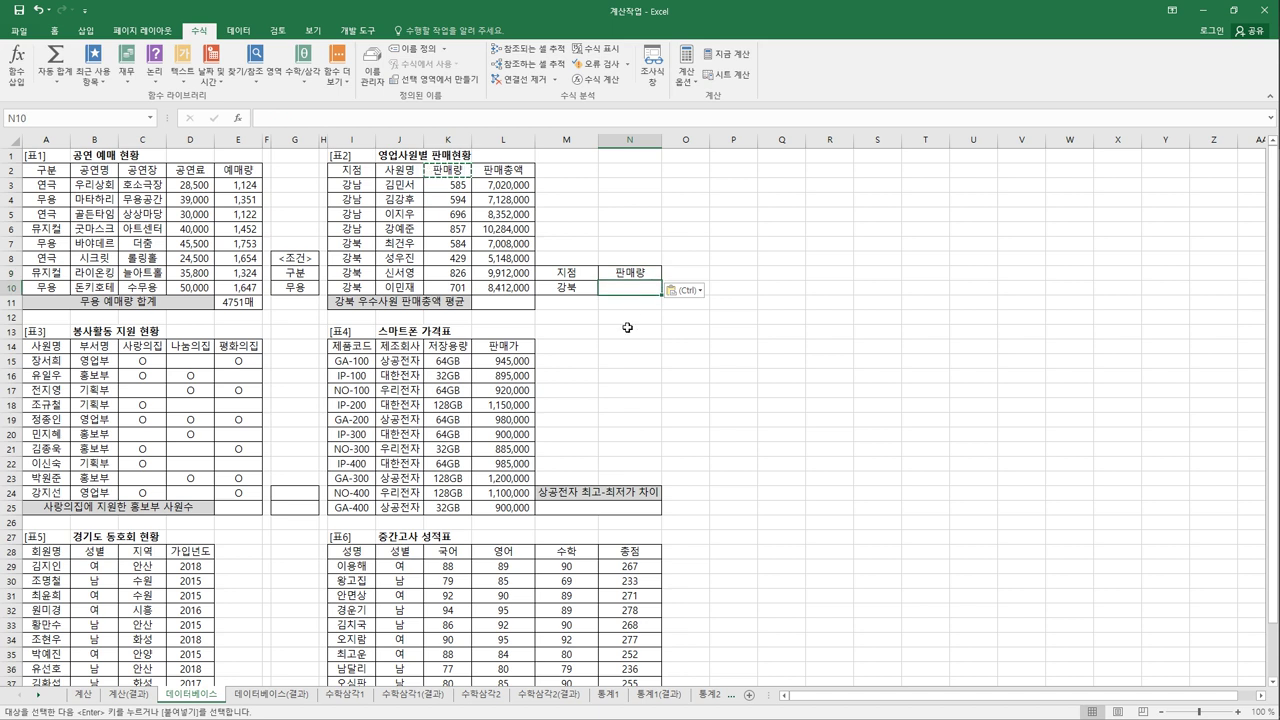
pyautogui.write('>=')
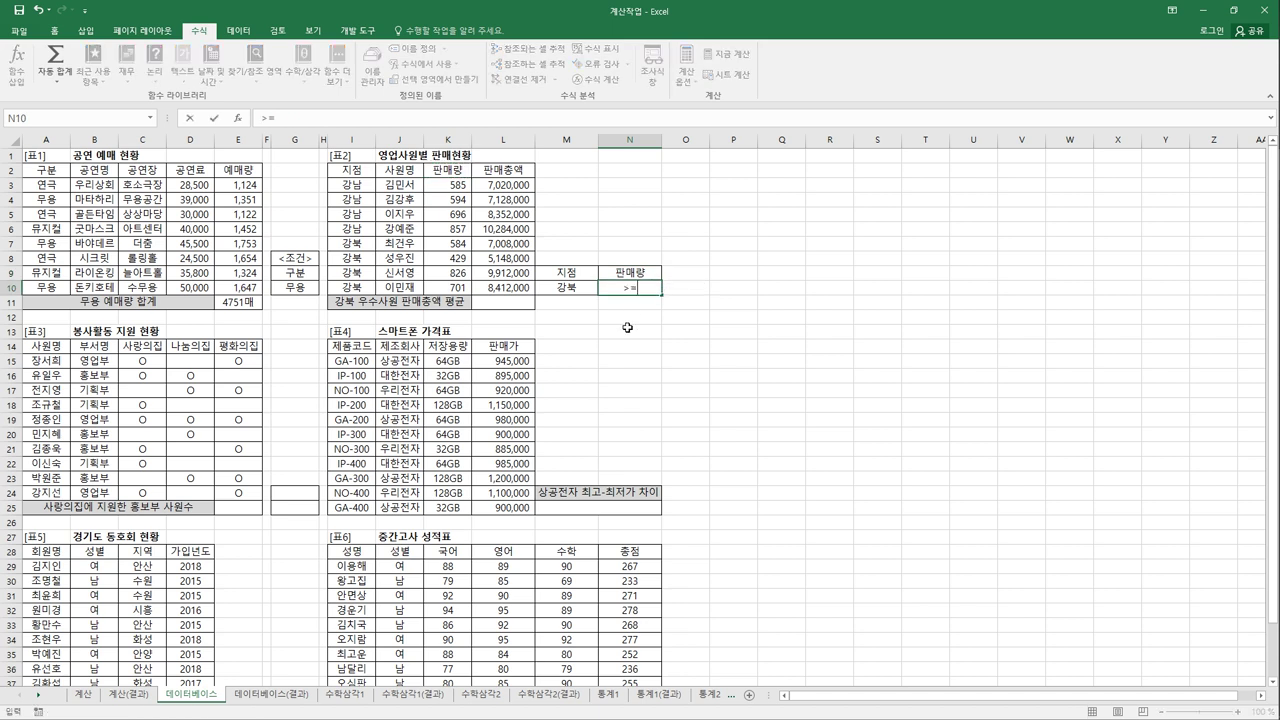
pyautogui.write('700')
pyautogui.press('Tab')
# Add an operator note beside the conditions in P9:Q10, pairing 이상 with >= and 이하 with <=.
pyautogui.press('Tab')
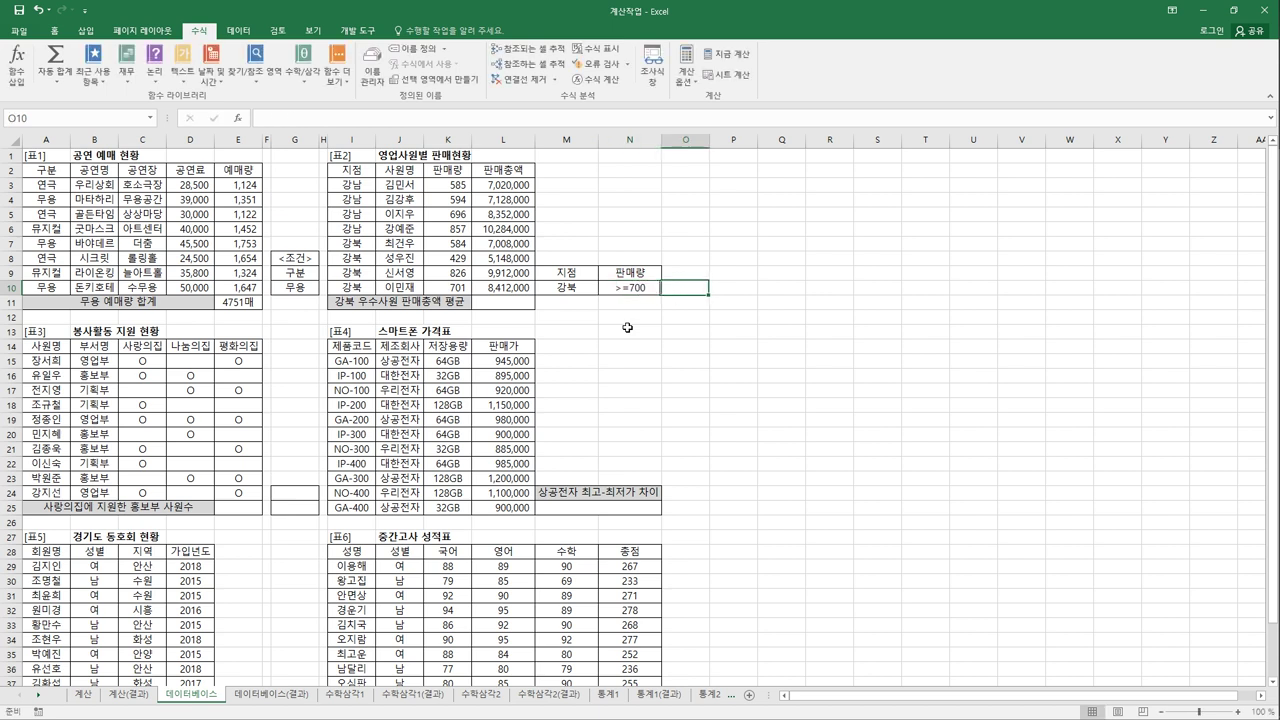
pyautogui.press('Up')
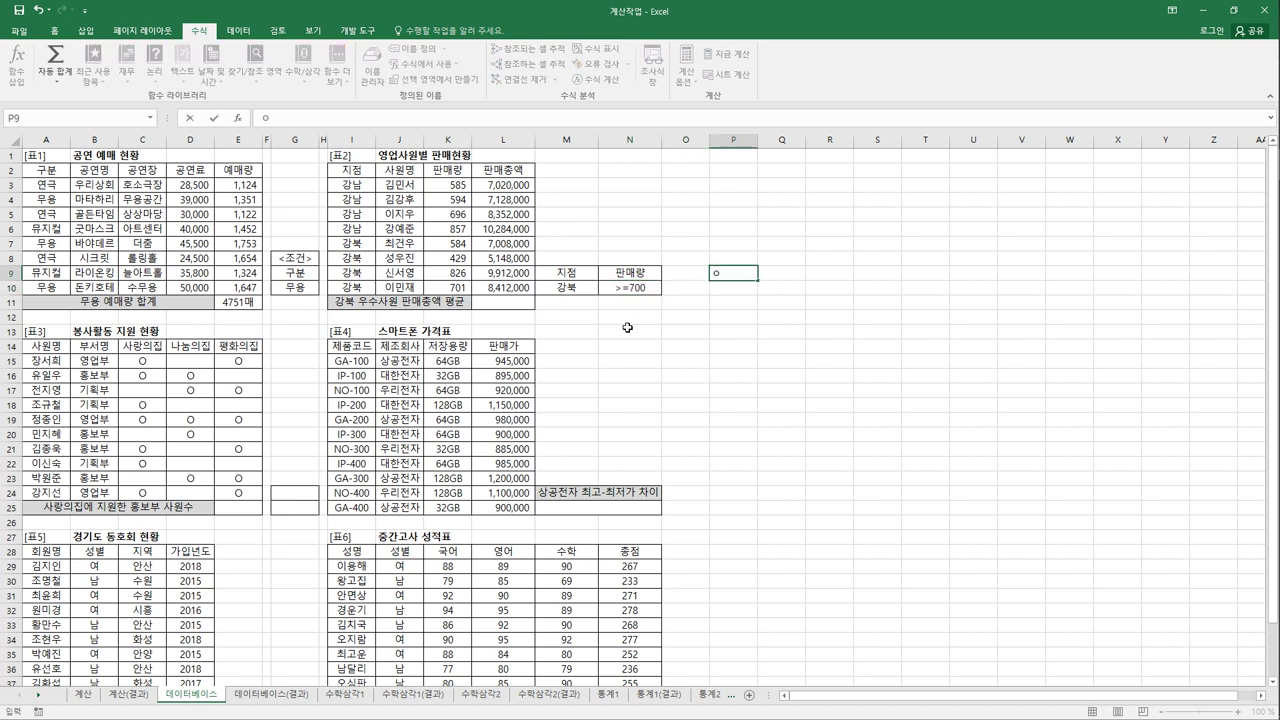
pyautogui.write('이상')
pyautogui.press('Tab')
pyautogui.write('>=')
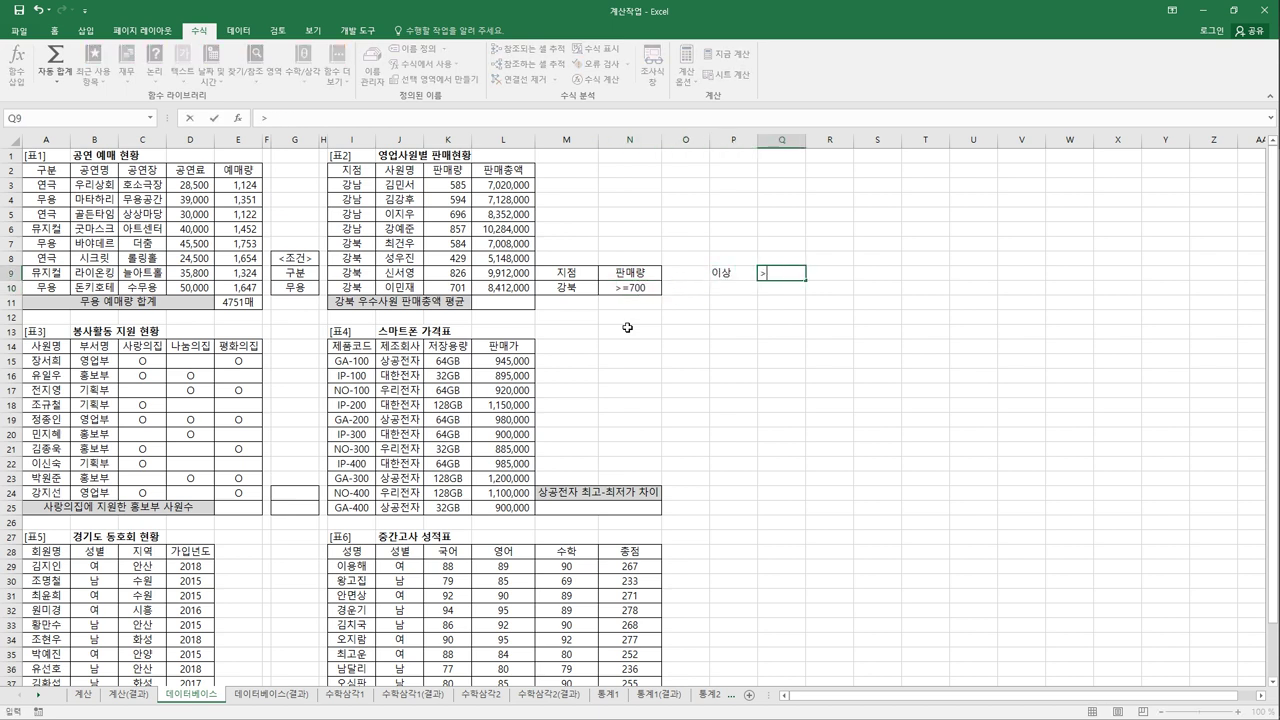
pyautogui.press('Return')
pyautogui.press('Left')
pyautogui.write('이하')
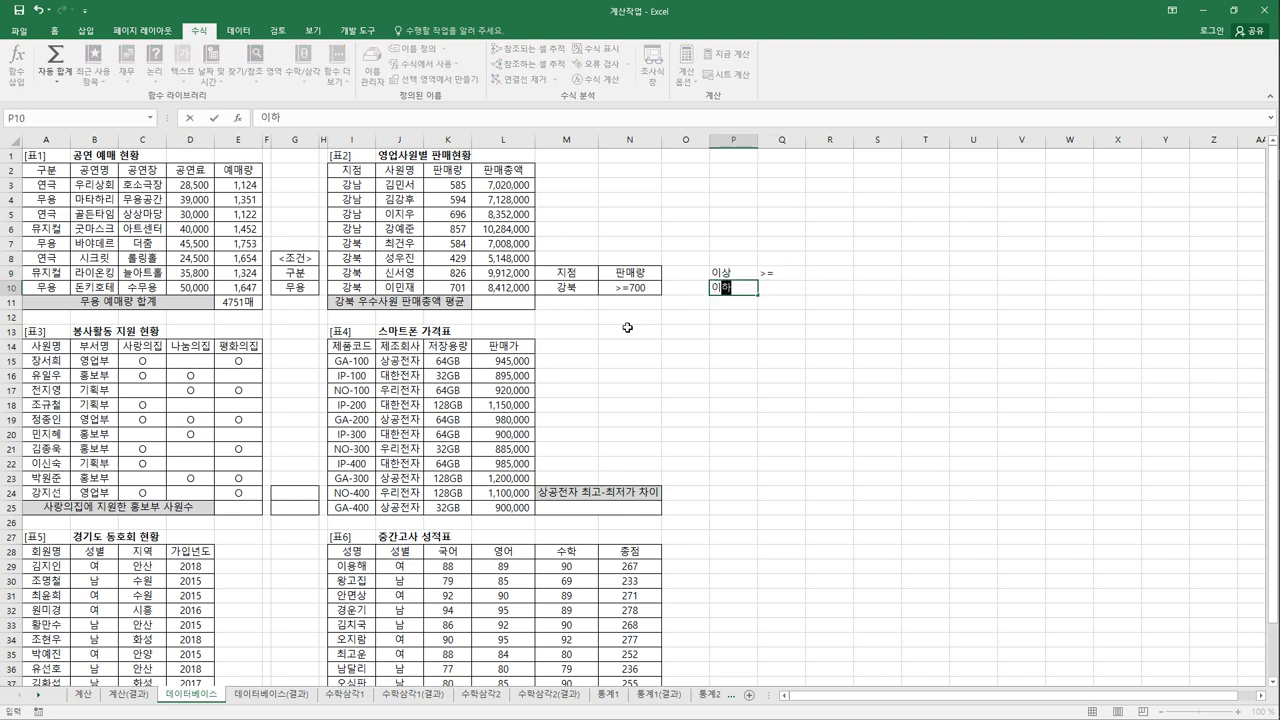
pyautogui.press('Tab')
pyautogui.write('<=')
pyautogui.press('Return')
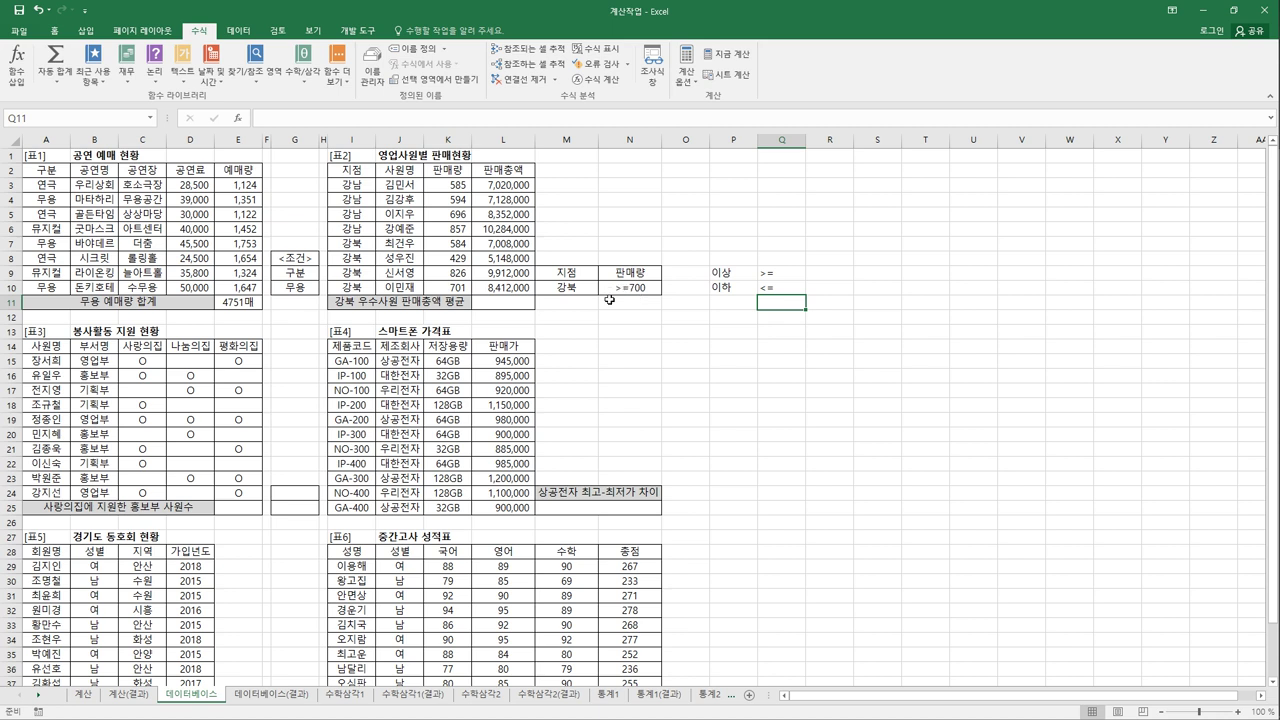
# Insert the DAVERAGE function from the 데이터베이스 category into the 강북 우수사원 판매총액 평균 cell L11.
pyautogui.click(611, 289)
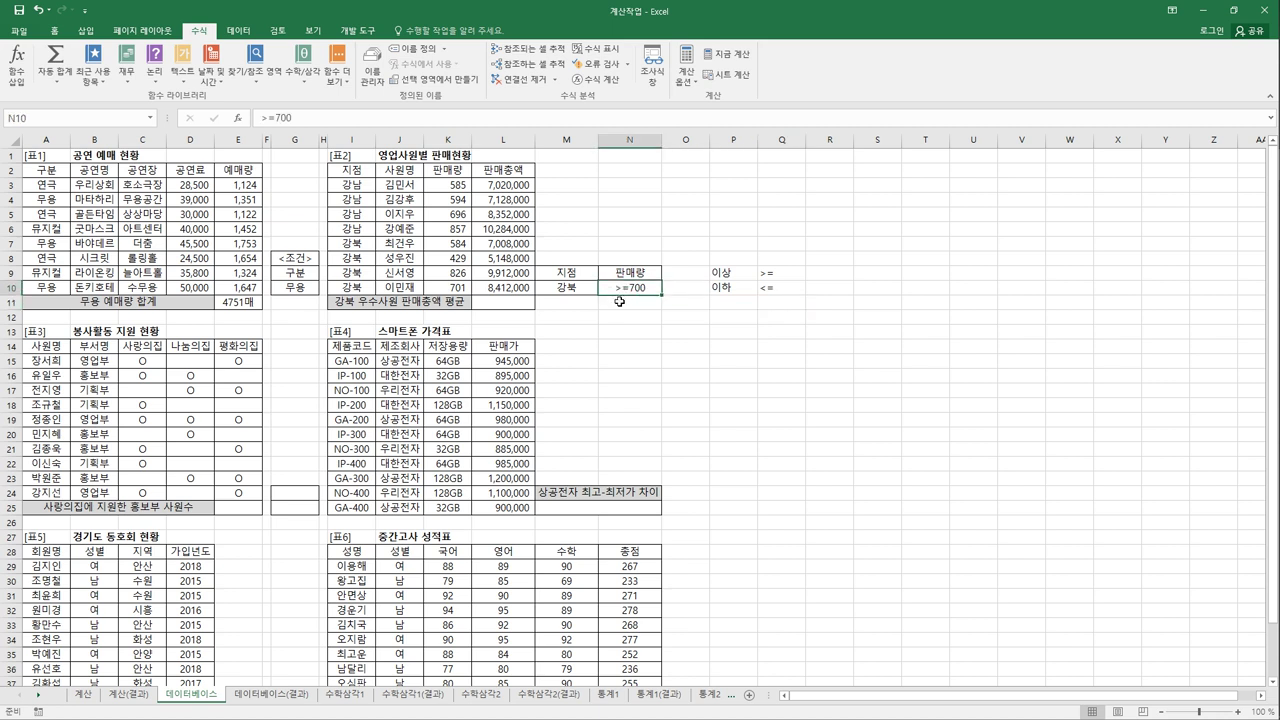
pyautogui.click(508, 305)
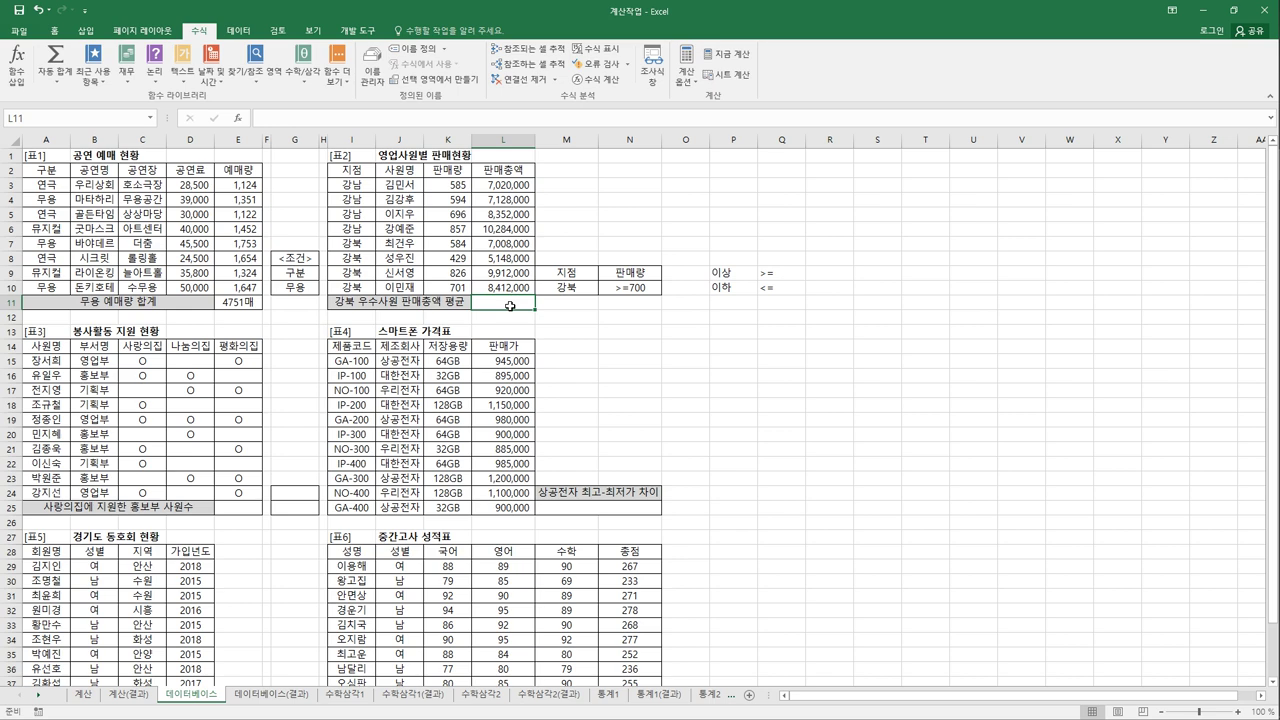
pyautogui.click(237, 118)
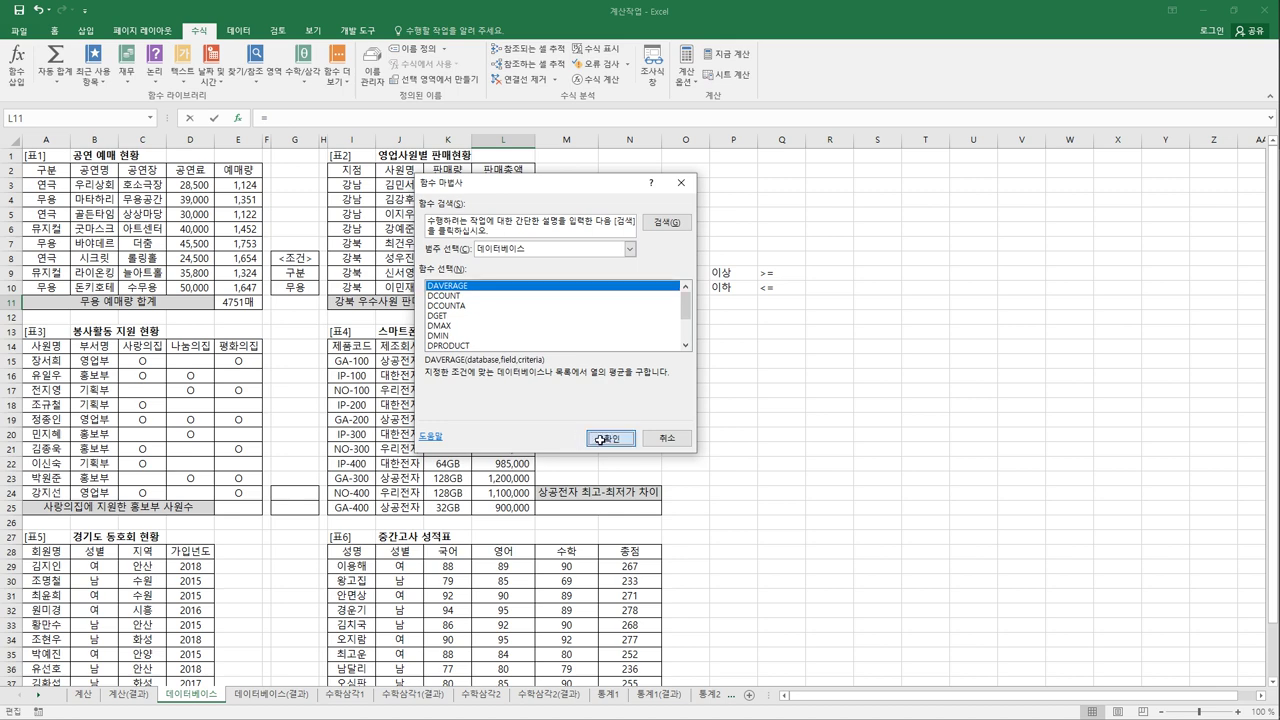
pyautogui.click(600, 439)
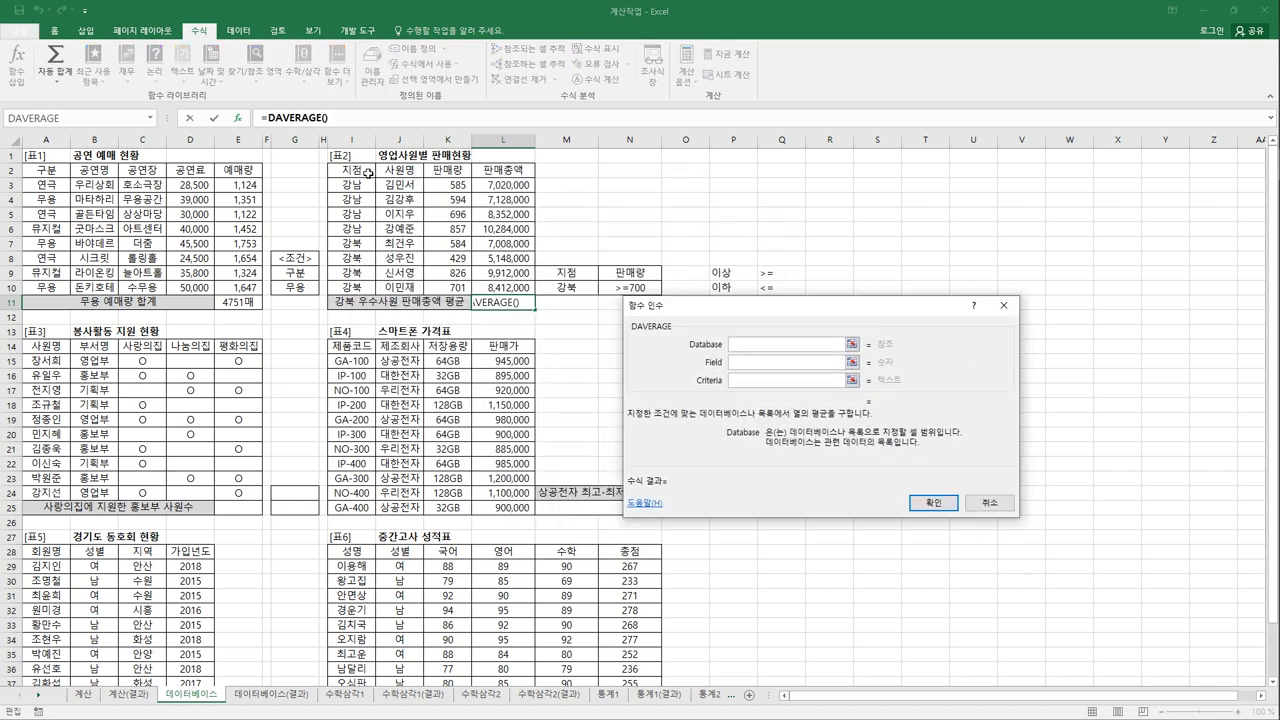
# Complete DAVERAGE with Database I2:L10, Field 4 and Criteria M9:N10.
pyautogui.moveTo(368, 173); pyautogui.dragTo(516, 290)
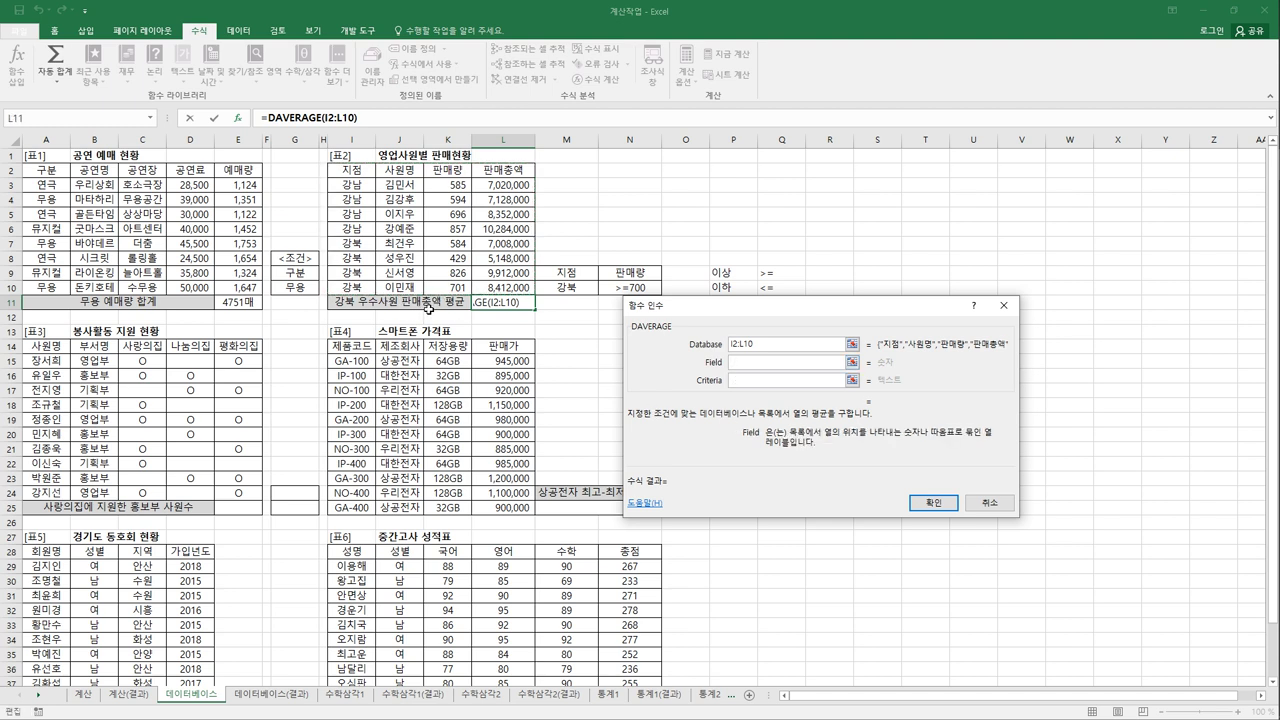
pyautogui.click(507, 177)
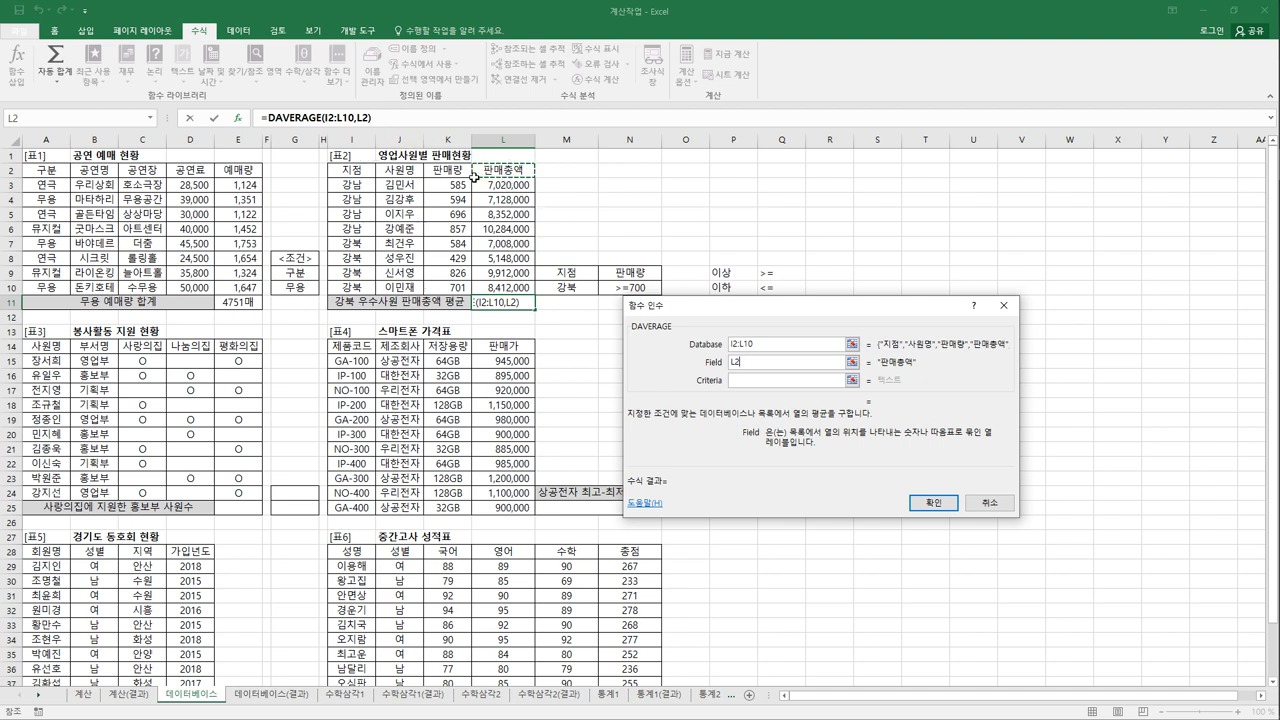
pyautogui.click(710, 370)
pyautogui.write('4')
pyautogui.press('Tab')
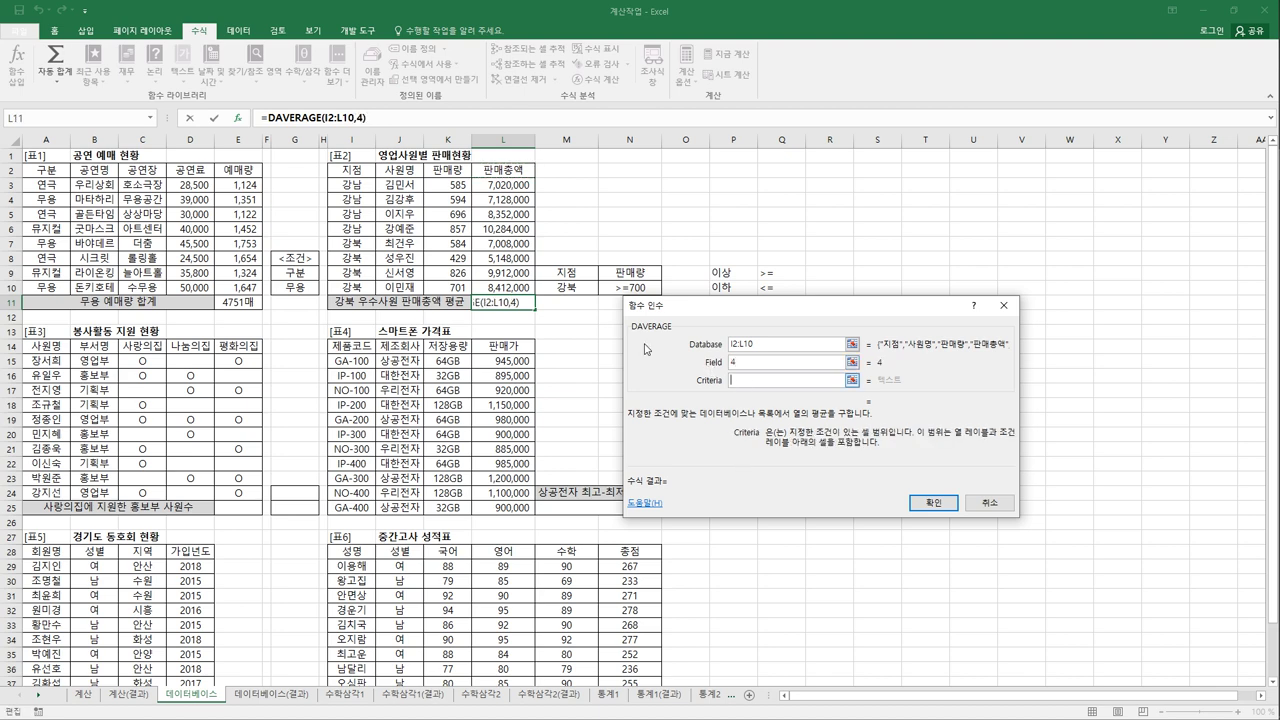
pyautogui.moveTo(586, 277); pyautogui.dragTo(617, 292)
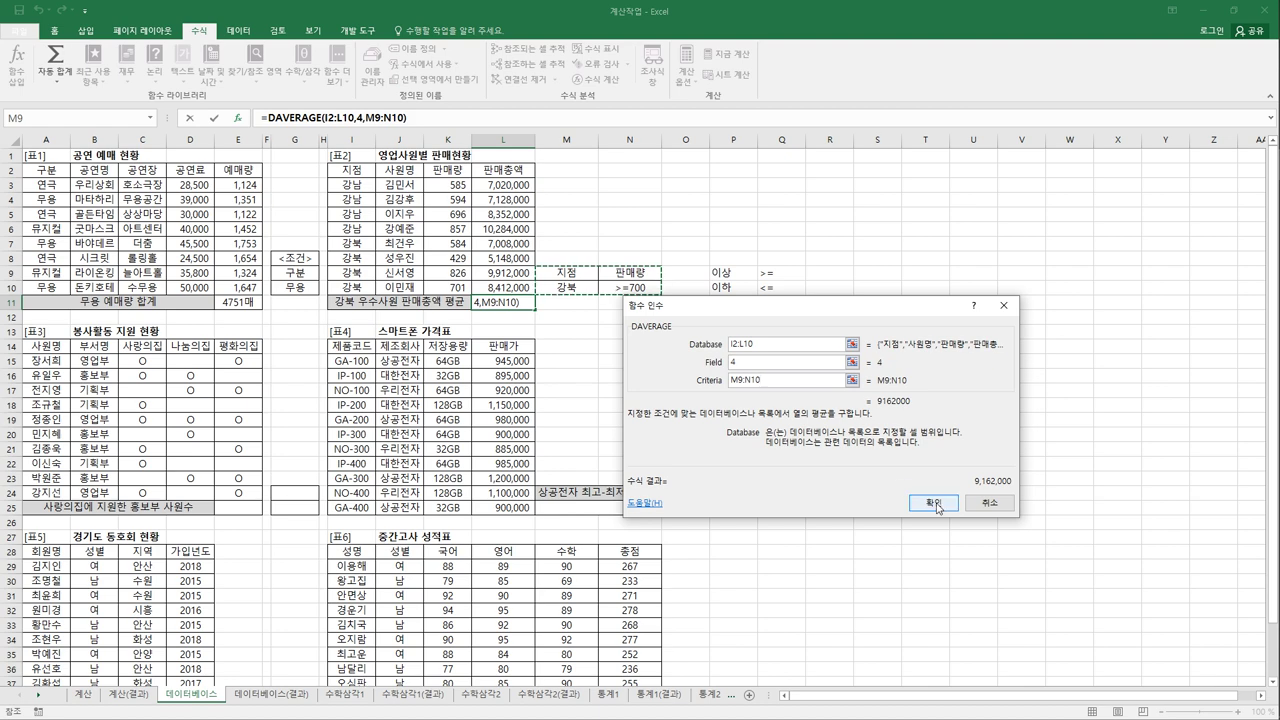
pyautogui.click(938, 505)
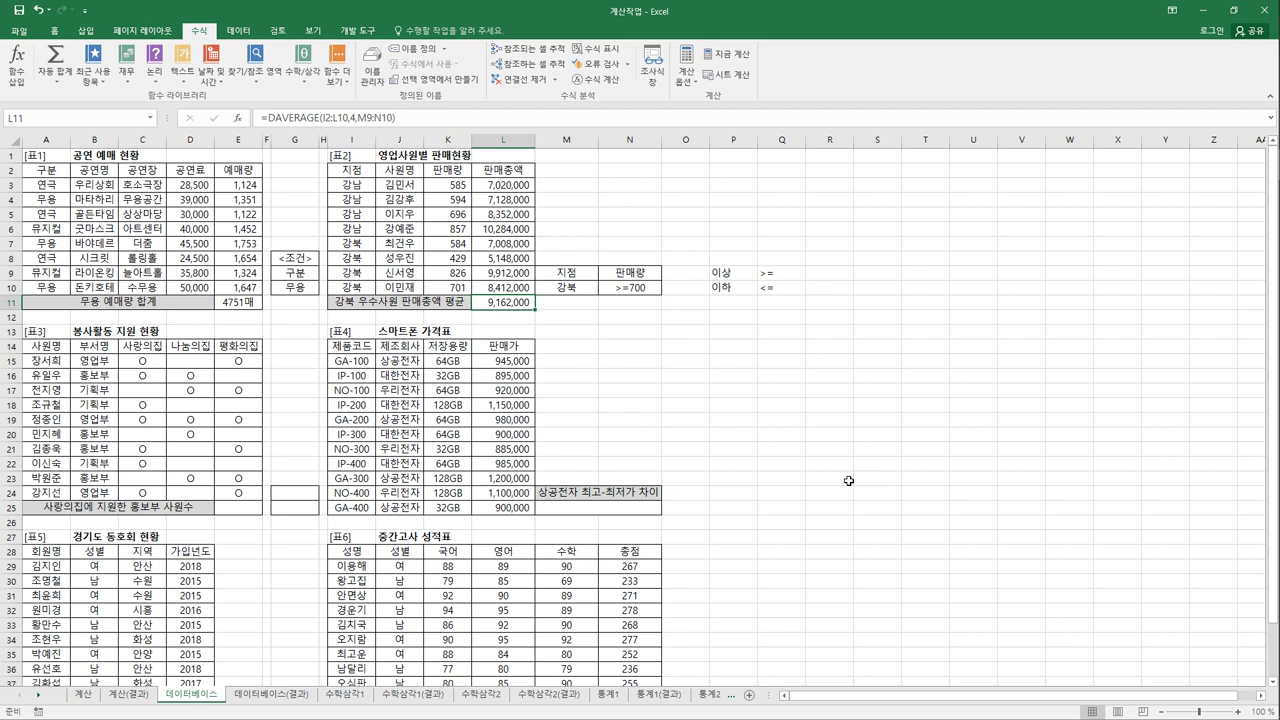
# Copy the 부서명 header and a 홍보부 entry from table 3 into G24:G25 as the condition range.
pyautogui.click(238, 510)
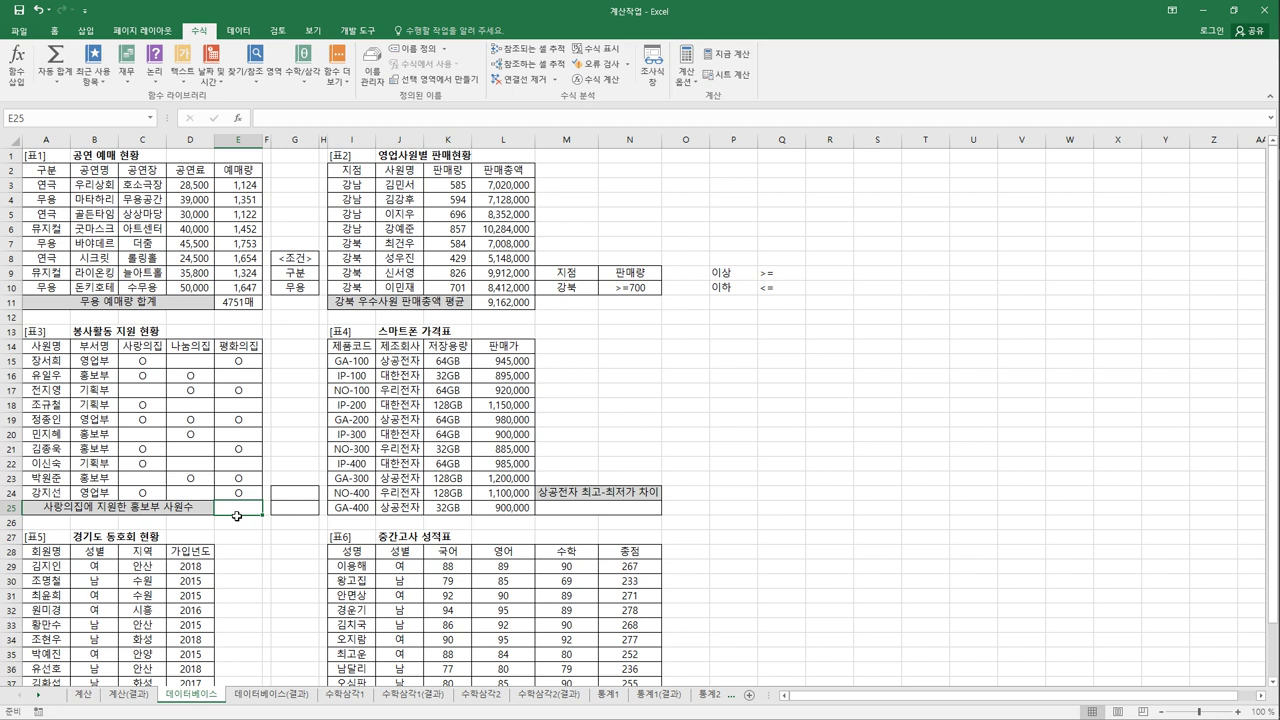
pyautogui.click(104, 352)
pyautogui.keyDown('ctrl'); pyautogui.click(98, 377); pyautogui.keyUp('ctrl')
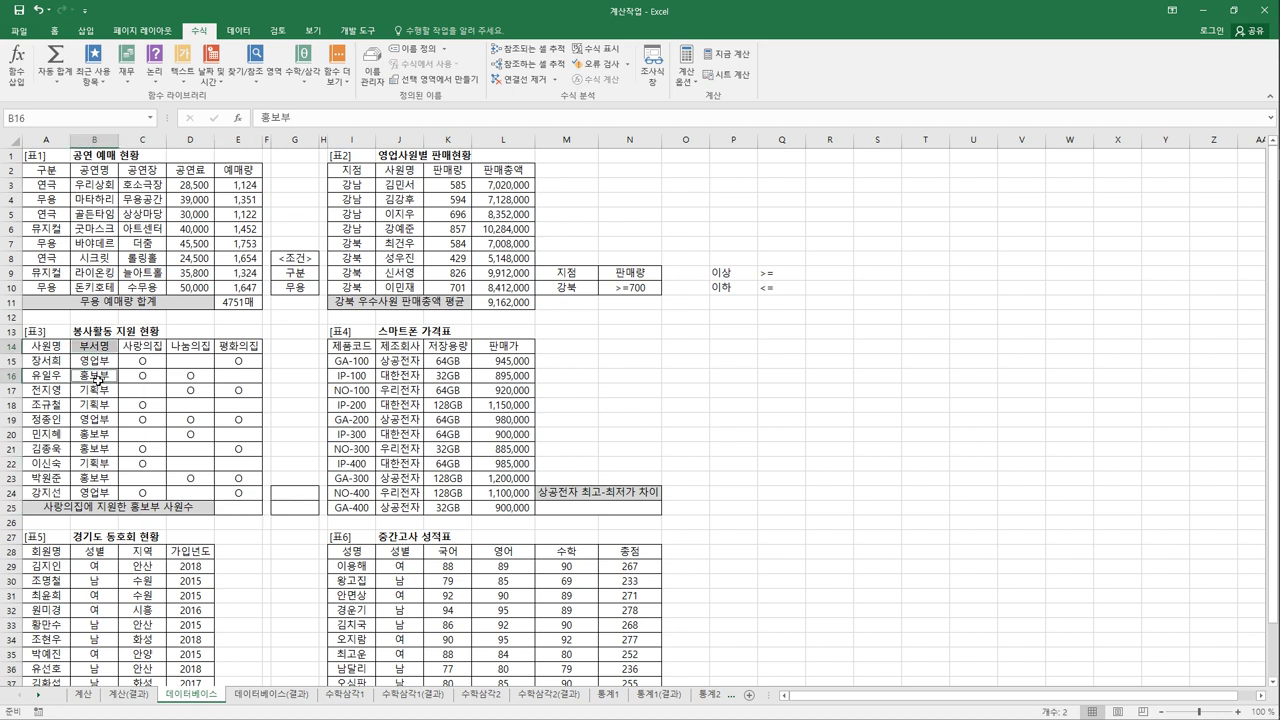
pyautogui.hotkey('ctrl', 'c')
pyautogui.click(280, 492)
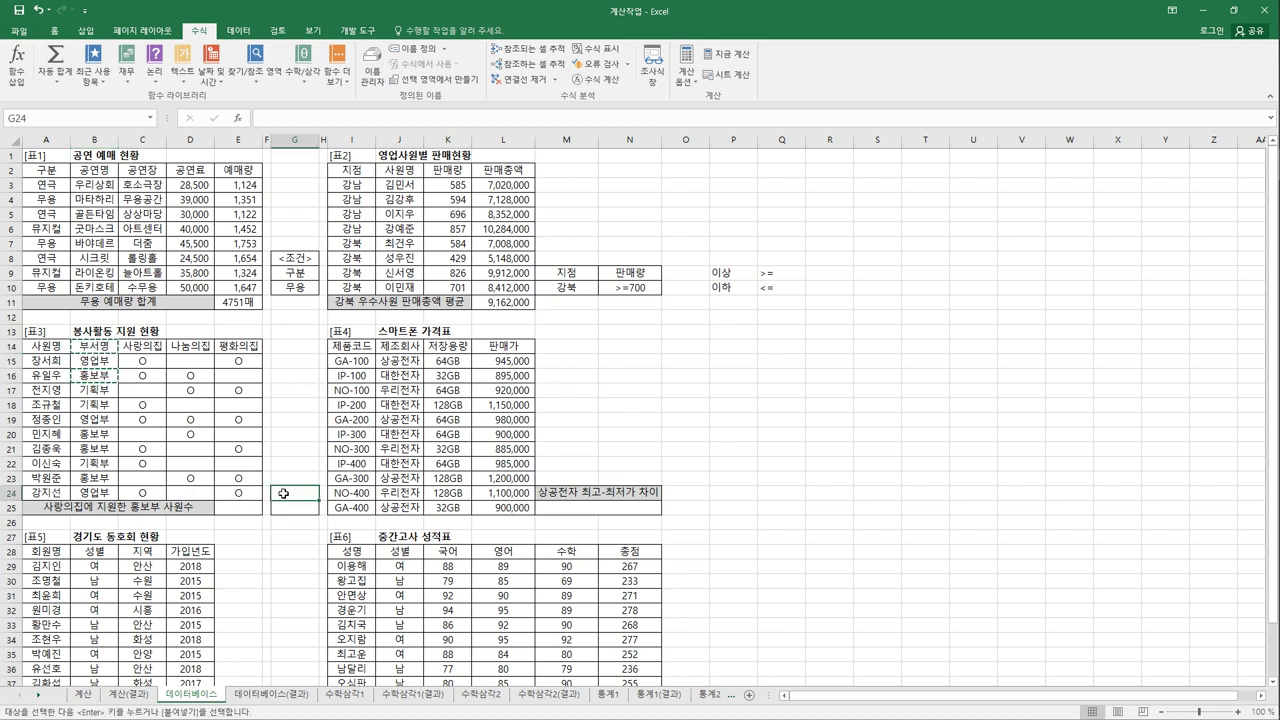
pyautogui.hotkey('ctrl', 'v')
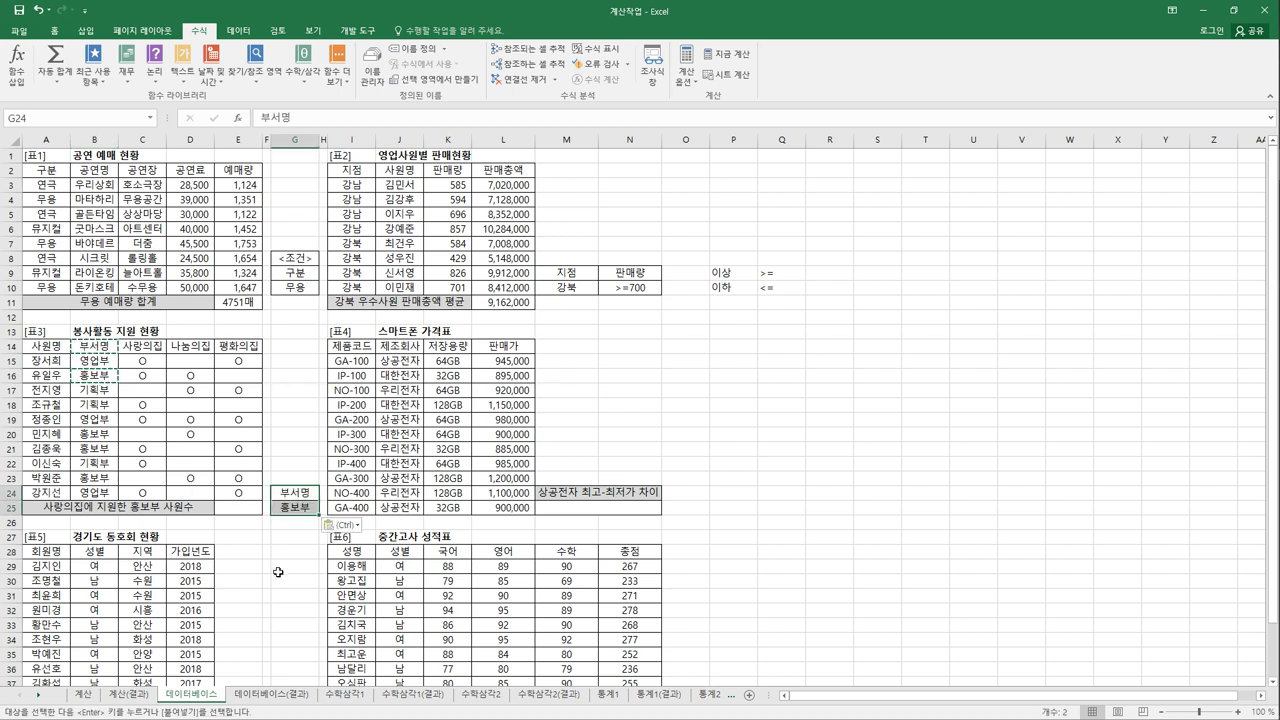
# Insert the DCOUNTA function from the 데이터베이스 category into the 사랑의집에 지원한 홍보부 사원수 cell E25.
pyautogui.click(252, 508)
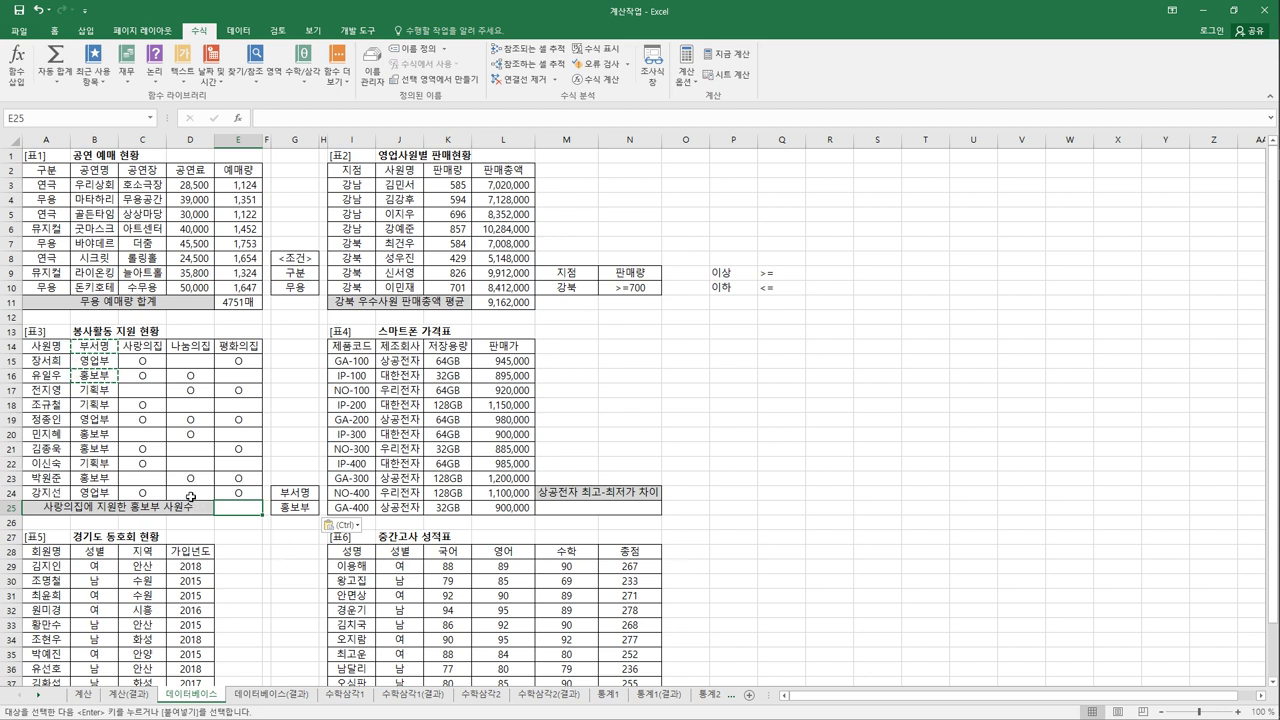
pyautogui.click(90, 455)
pyautogui.click(140, 452)
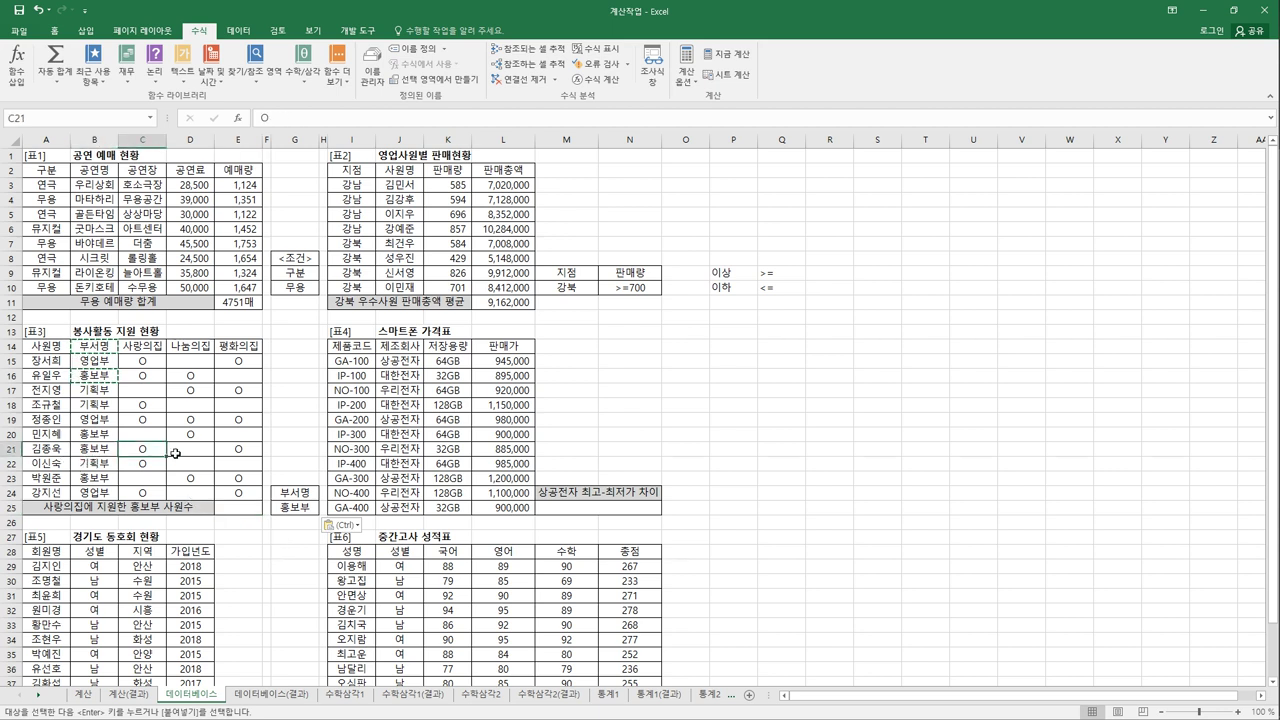
pyautogui.click(255, 512)
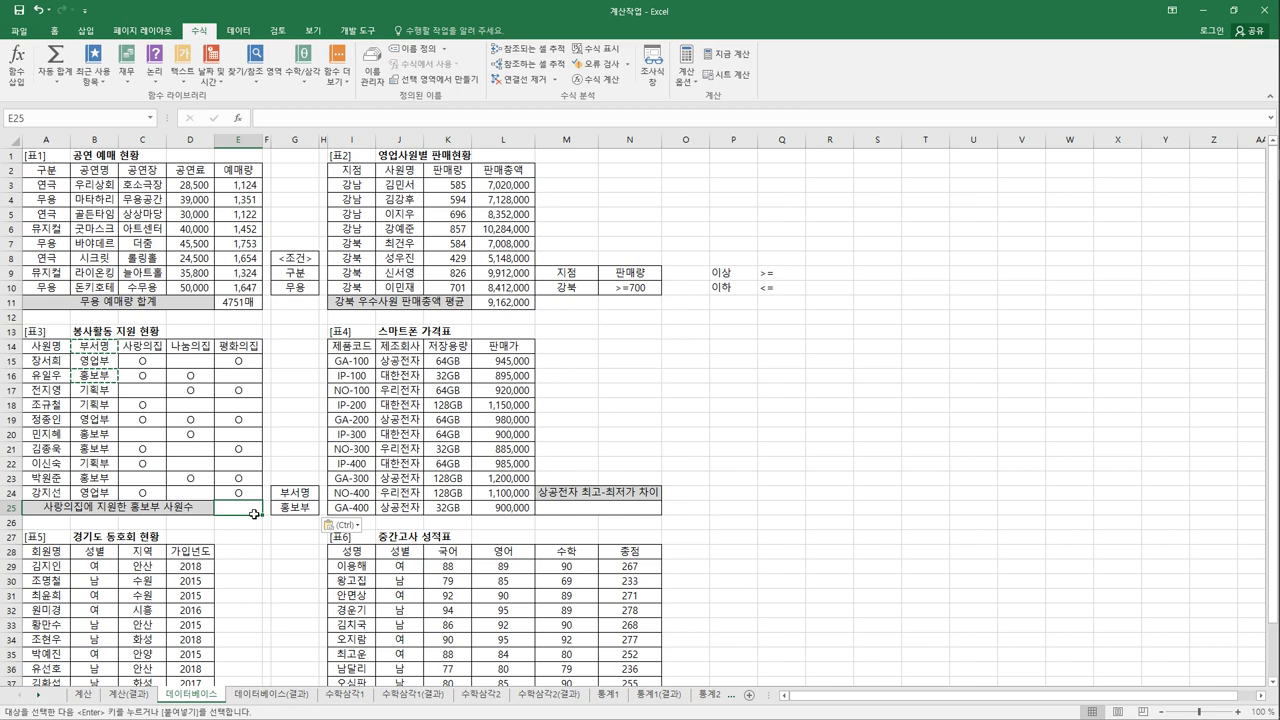
pyautogui.click(16, 62)
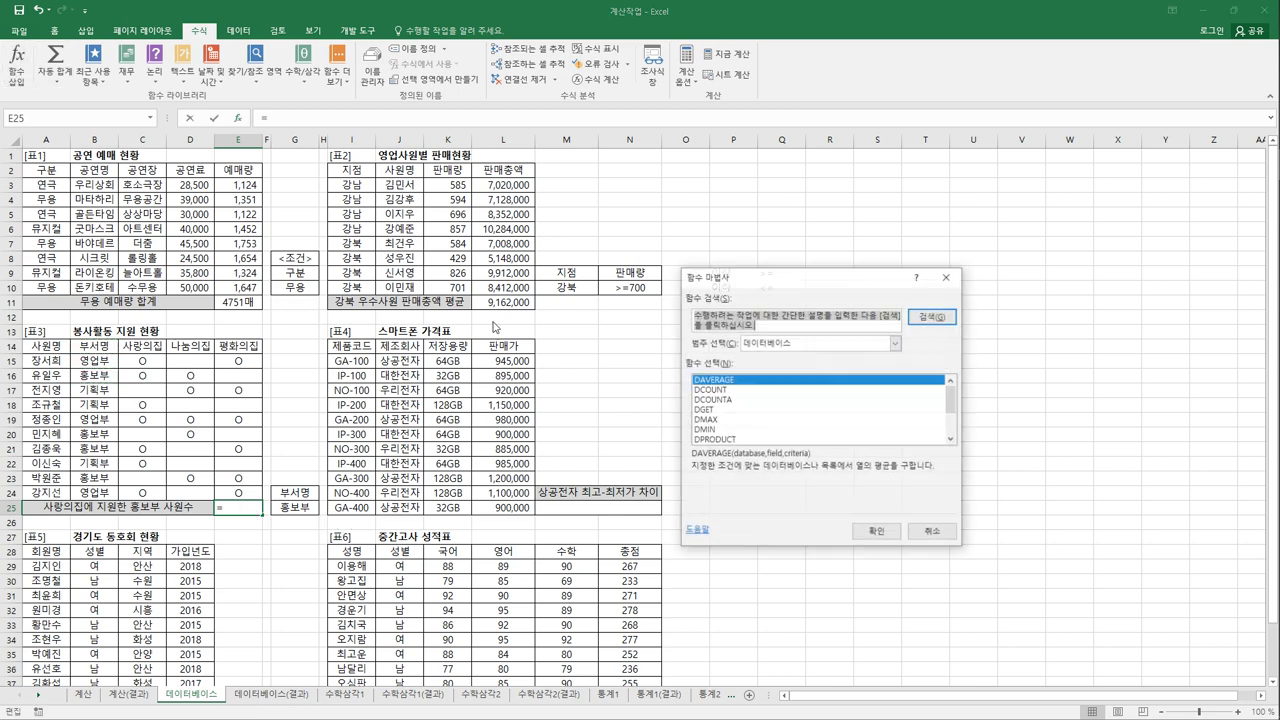
pyautogui.click(783, 400)
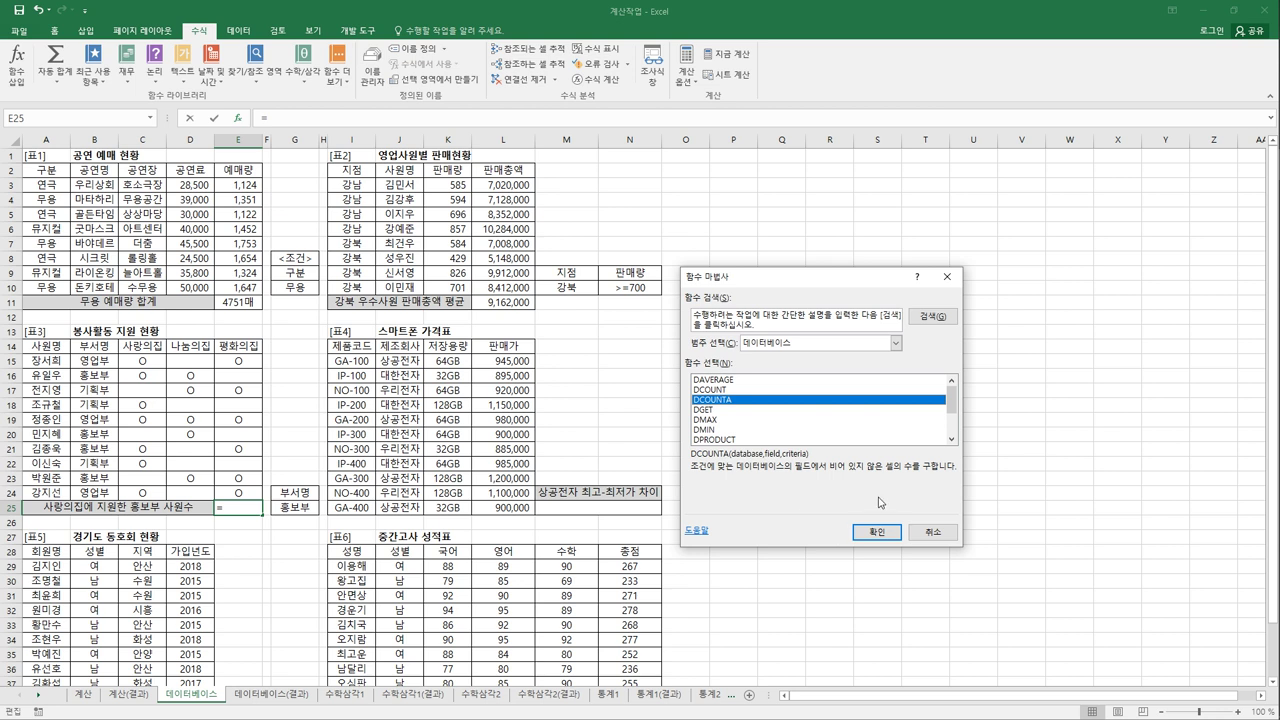
pyautogui.press('Up')
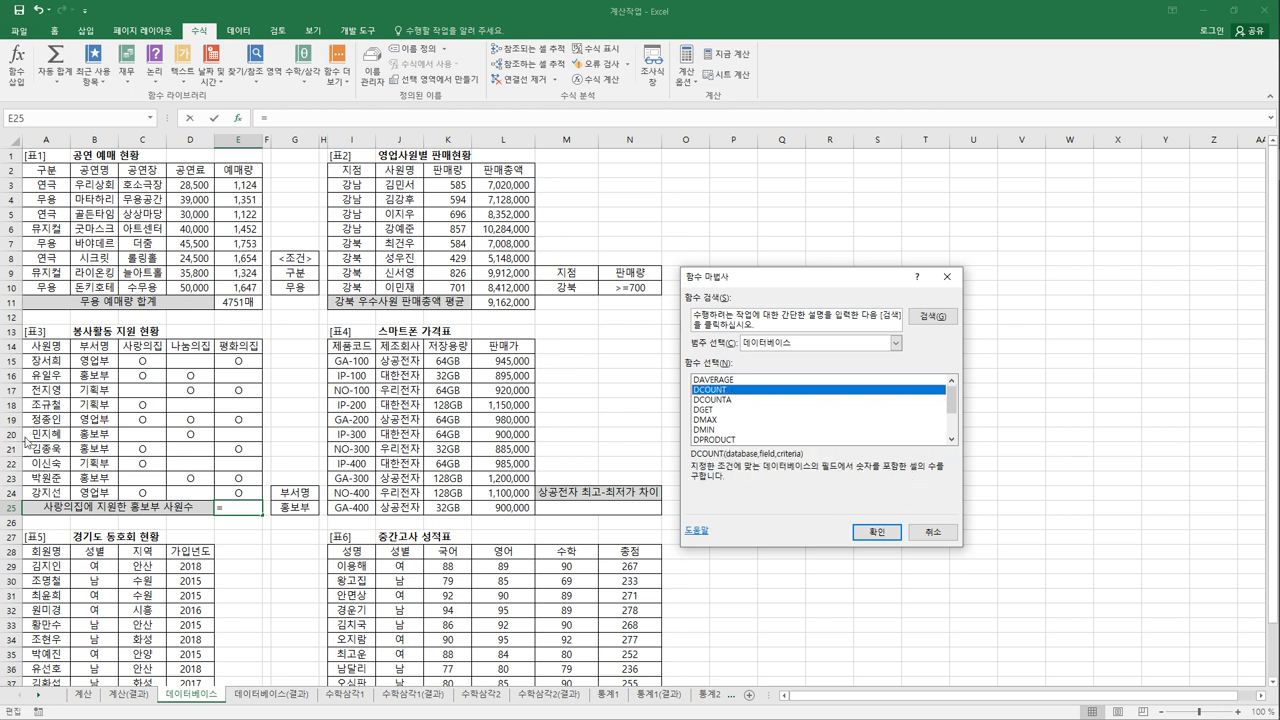
pyautogui.click(741, 402)
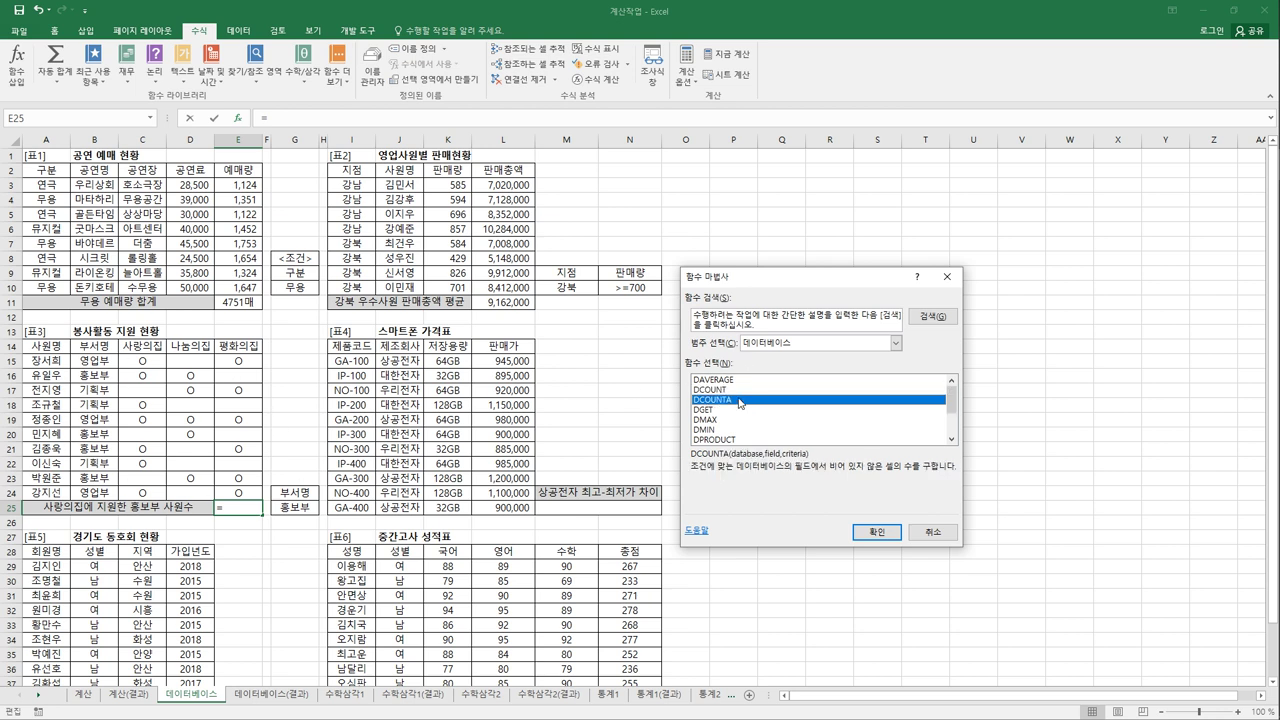
pyautogui.click(860, 535)
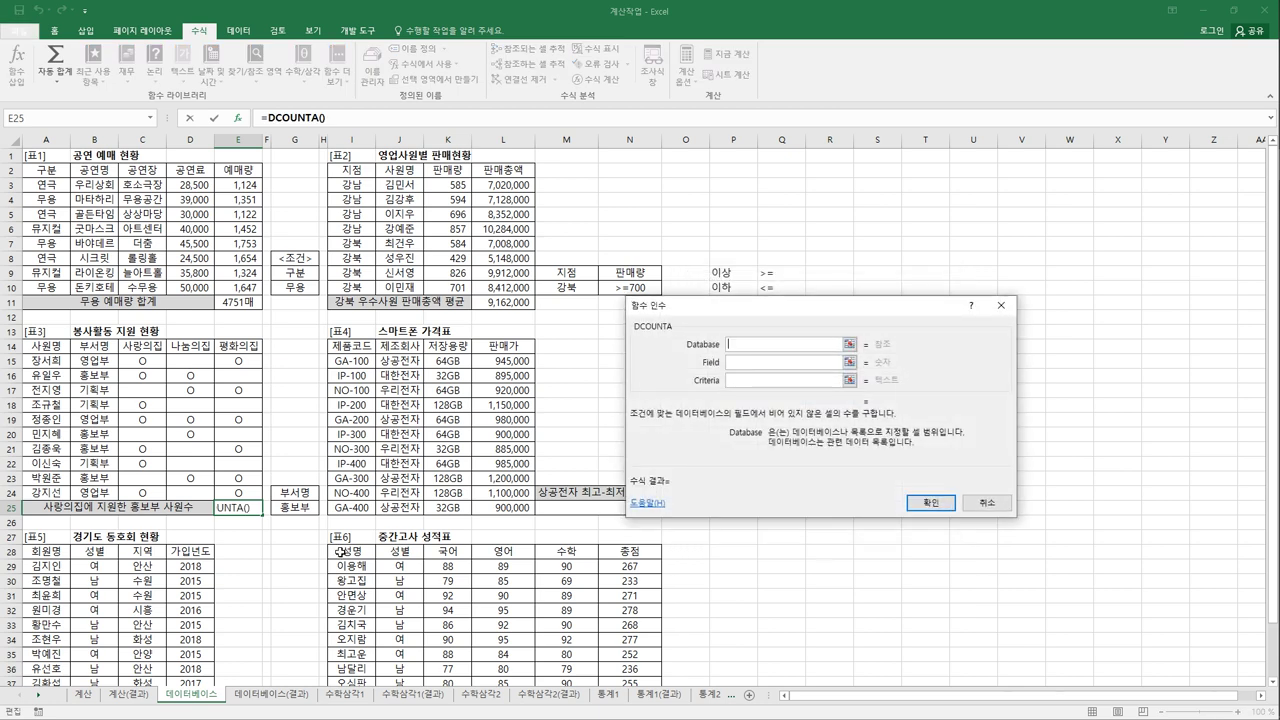
# Complete DCOUNTA with Database A14:E24, Field 3 and Criteria G24:G25, and check the matching 사랑의집 entries of 홍보부.
pyautogui.moveTo(44, 350); pyautogui.dragTo(256, 502)
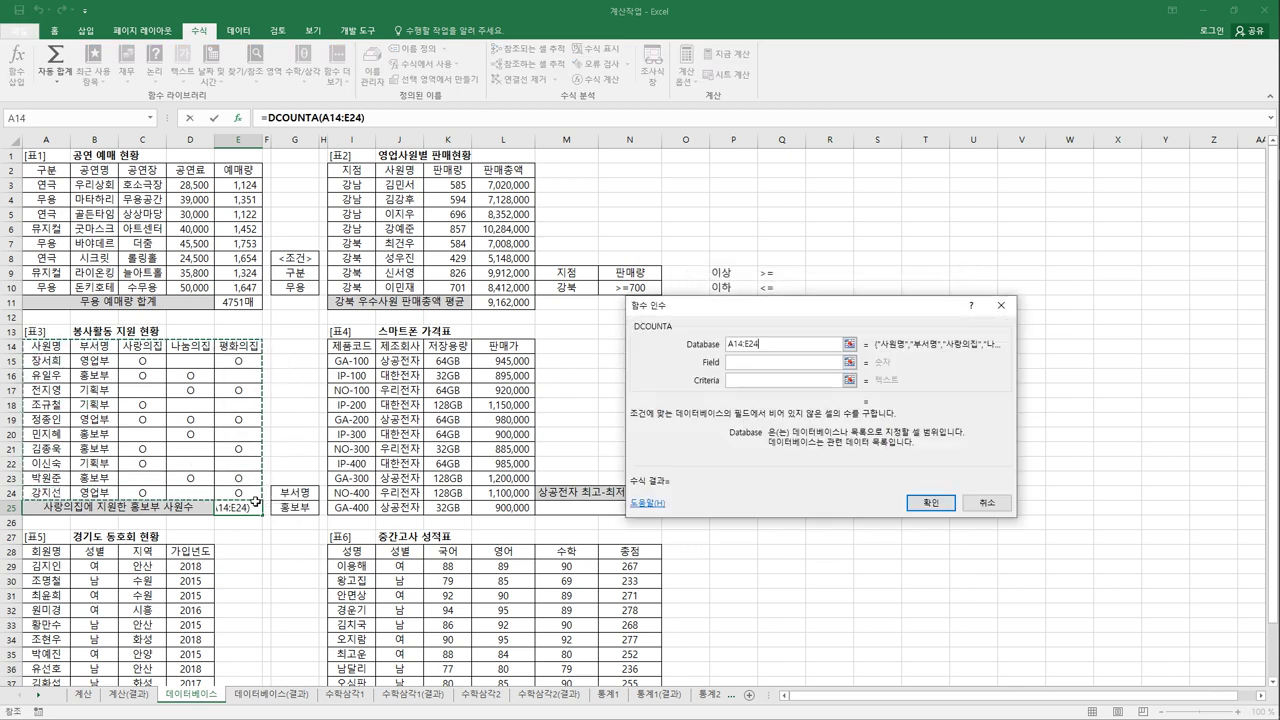
pyautogui.press('Tab')
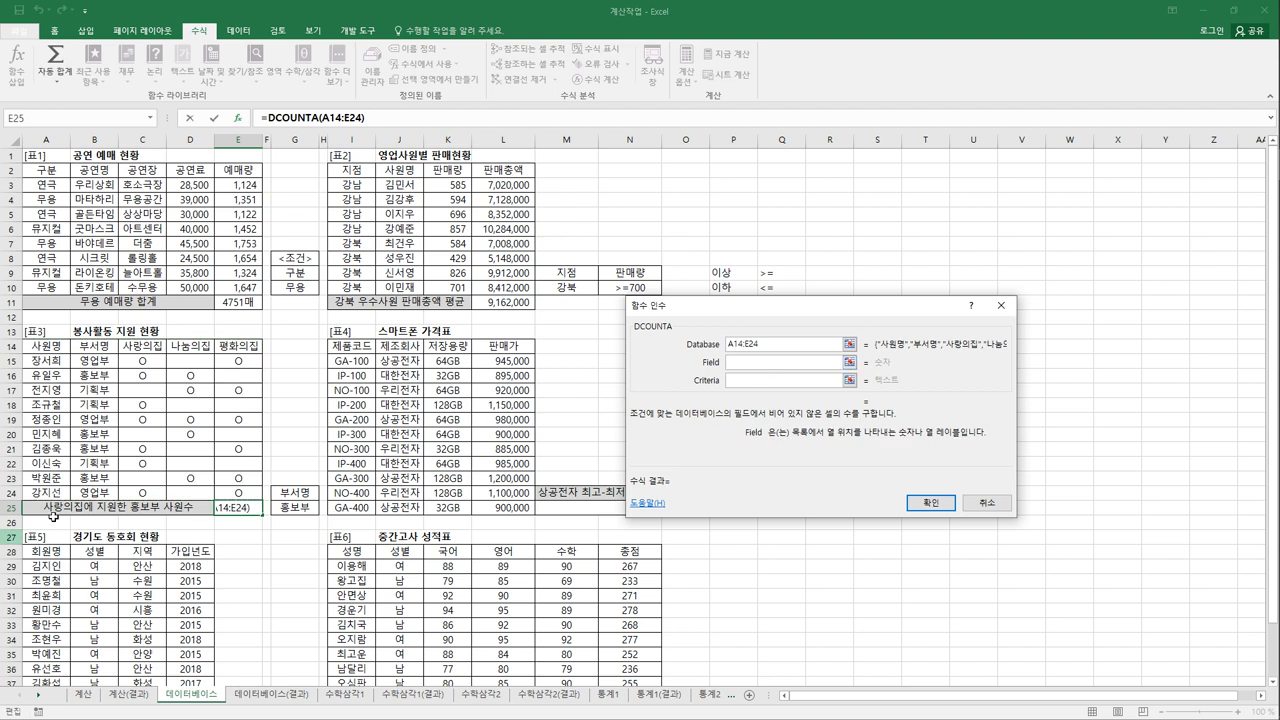
pyautogui.click(140, 350)
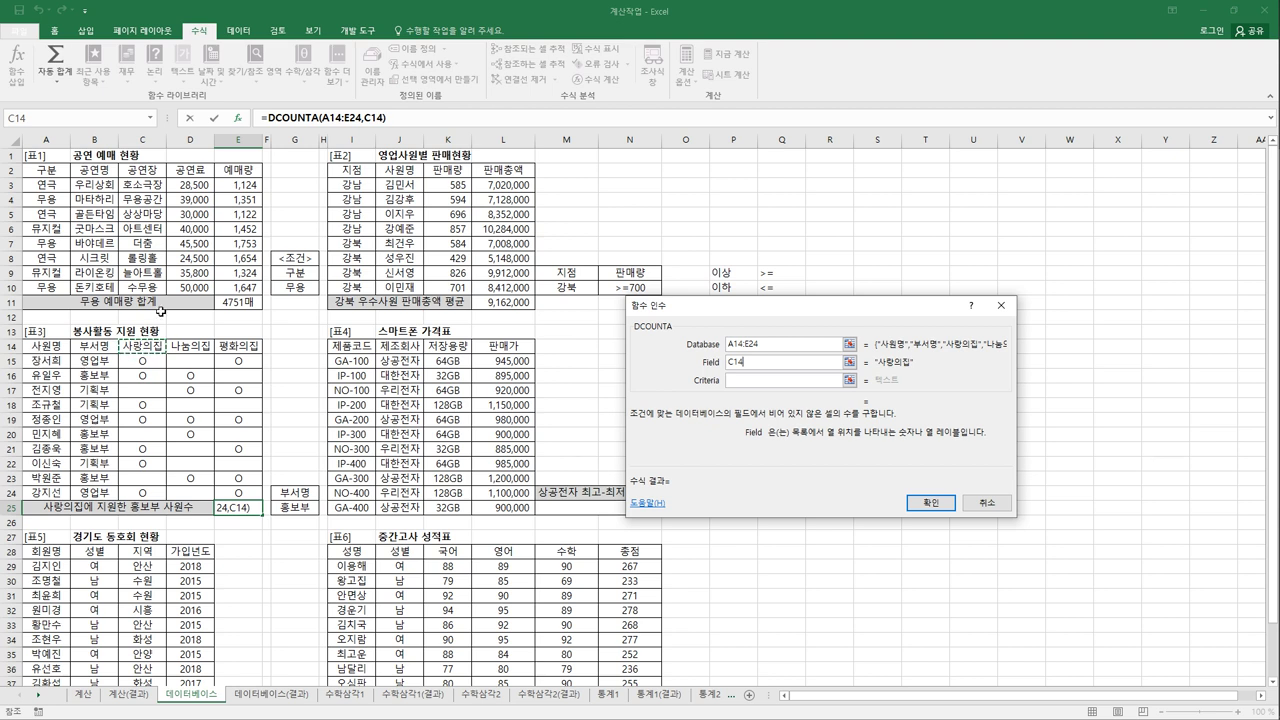
pyautogui.doubleClick(795, 363)
pyautogui.write('3')
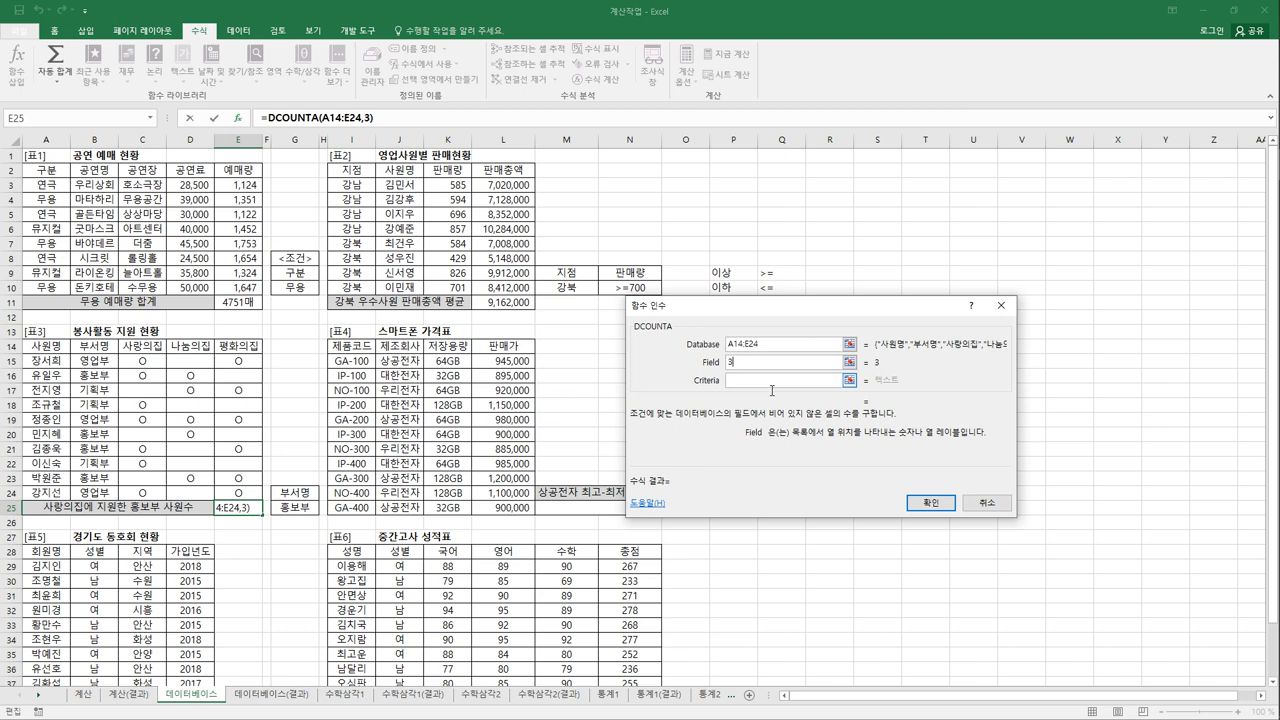
pyautogui.click(772, 386)
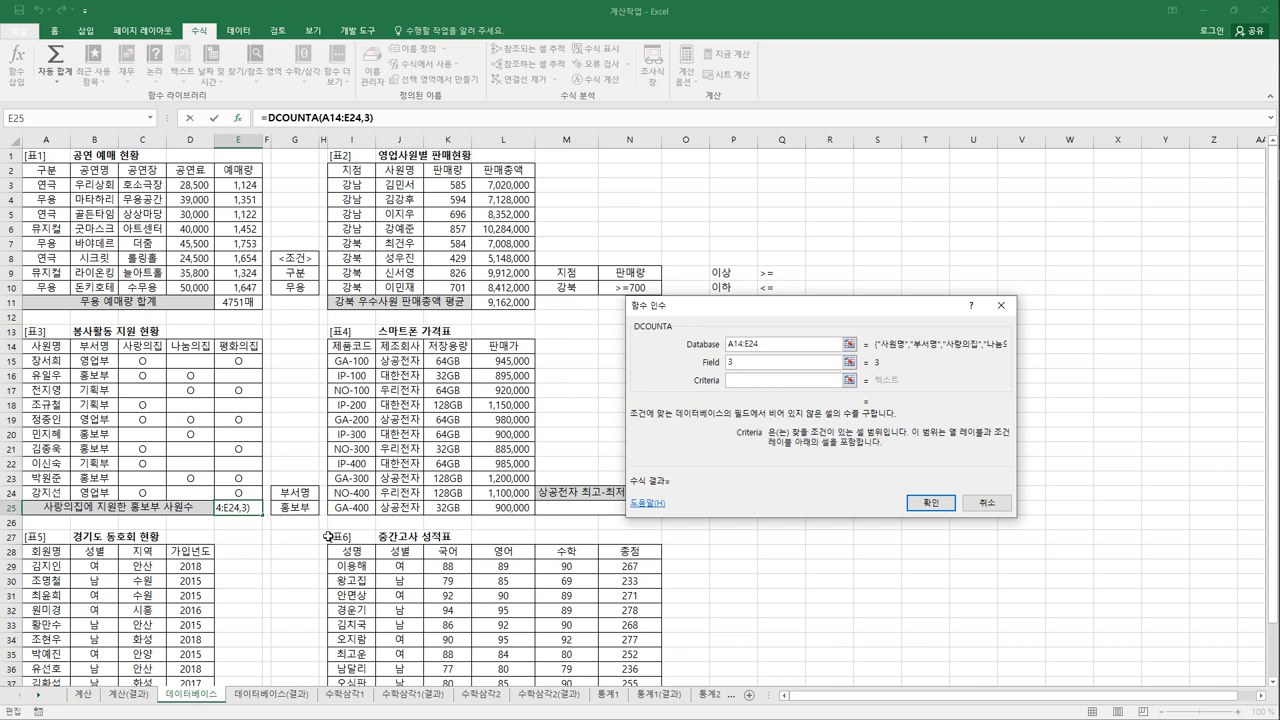
pyautogui.moveTo(298, 496); pyautogui.dragTo(305, 514)
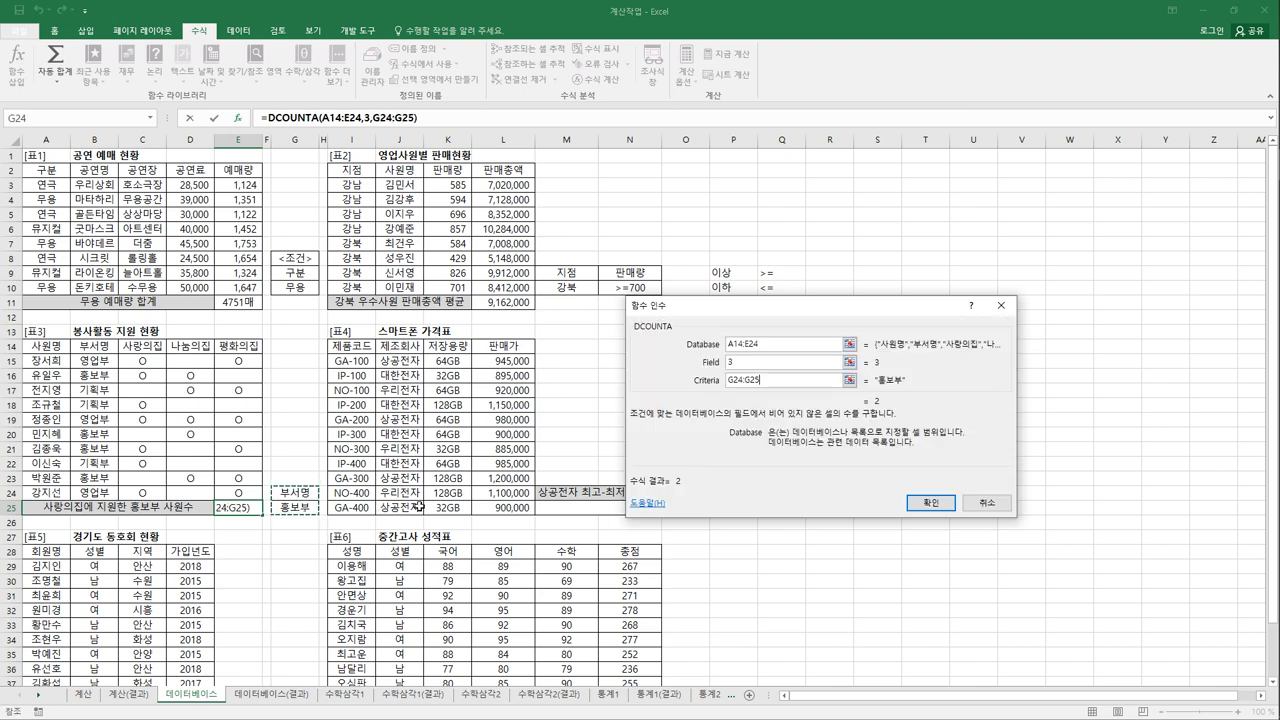
pyautogui.click(927, 503)
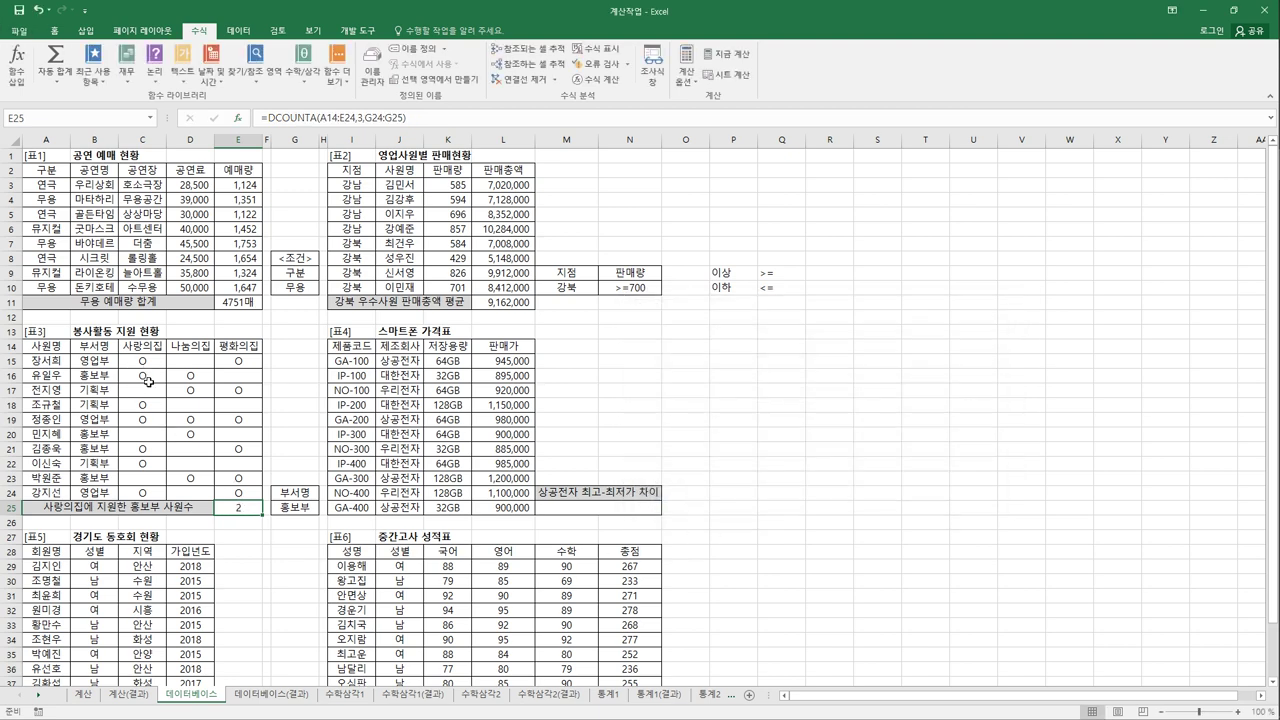
pyautogui.click(148, 381)
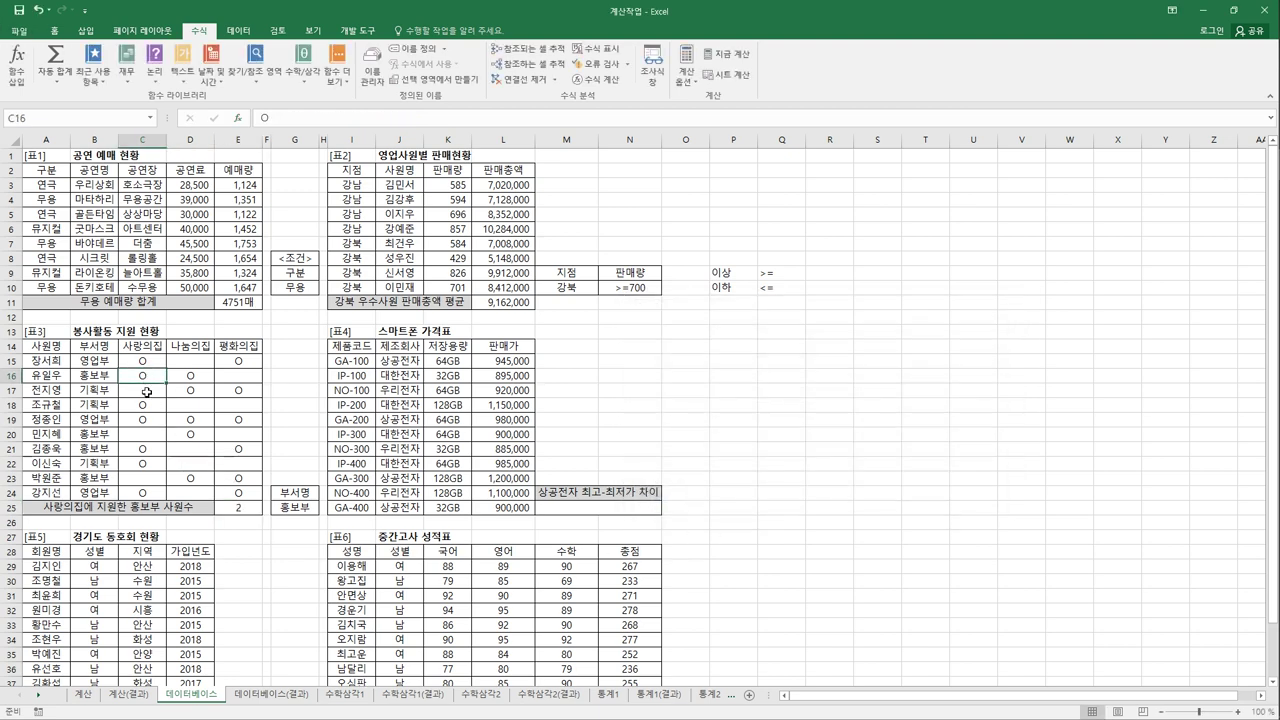
pyautogui.keyDown('ctrl'); pyautogui.click(147, 458); pyautogui.keyUp('ctrl')
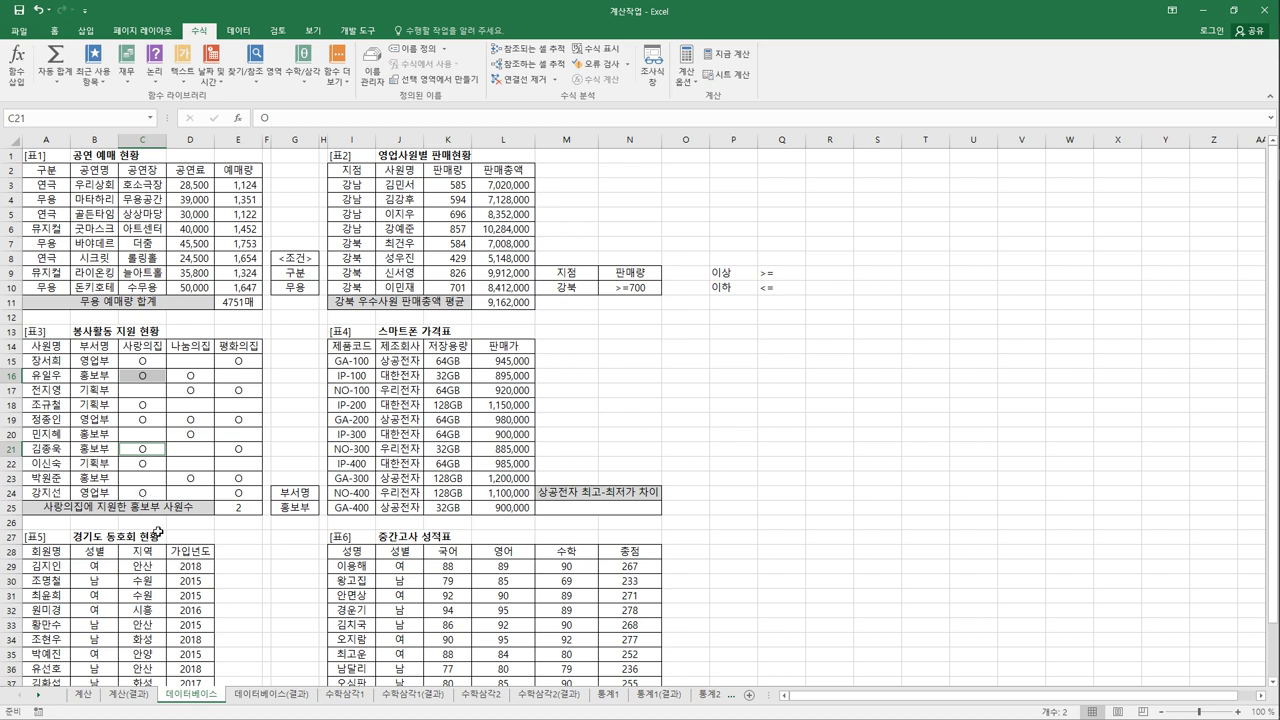
# Append &"명" to the DCOUNTA formula in E25 so the count carries its unit.
pyautogui.click(240, 508)
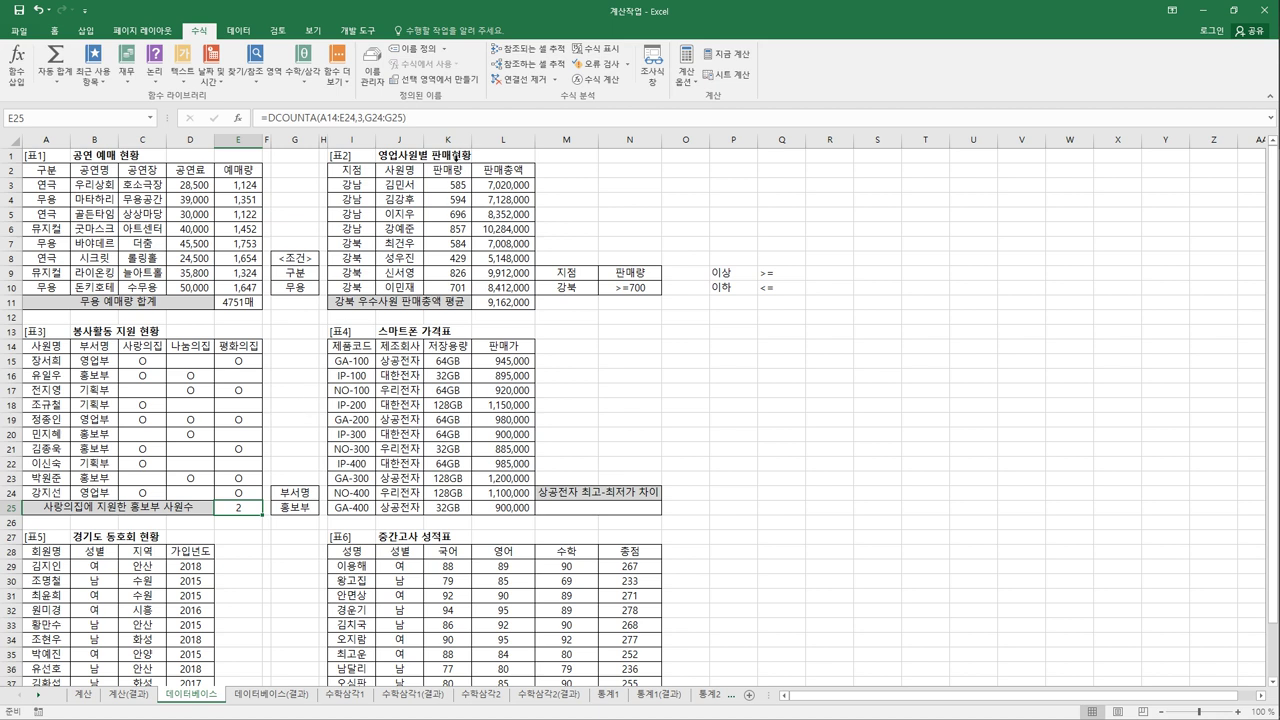
pyautogui.click(453, 122)
pyautogui.write('"')
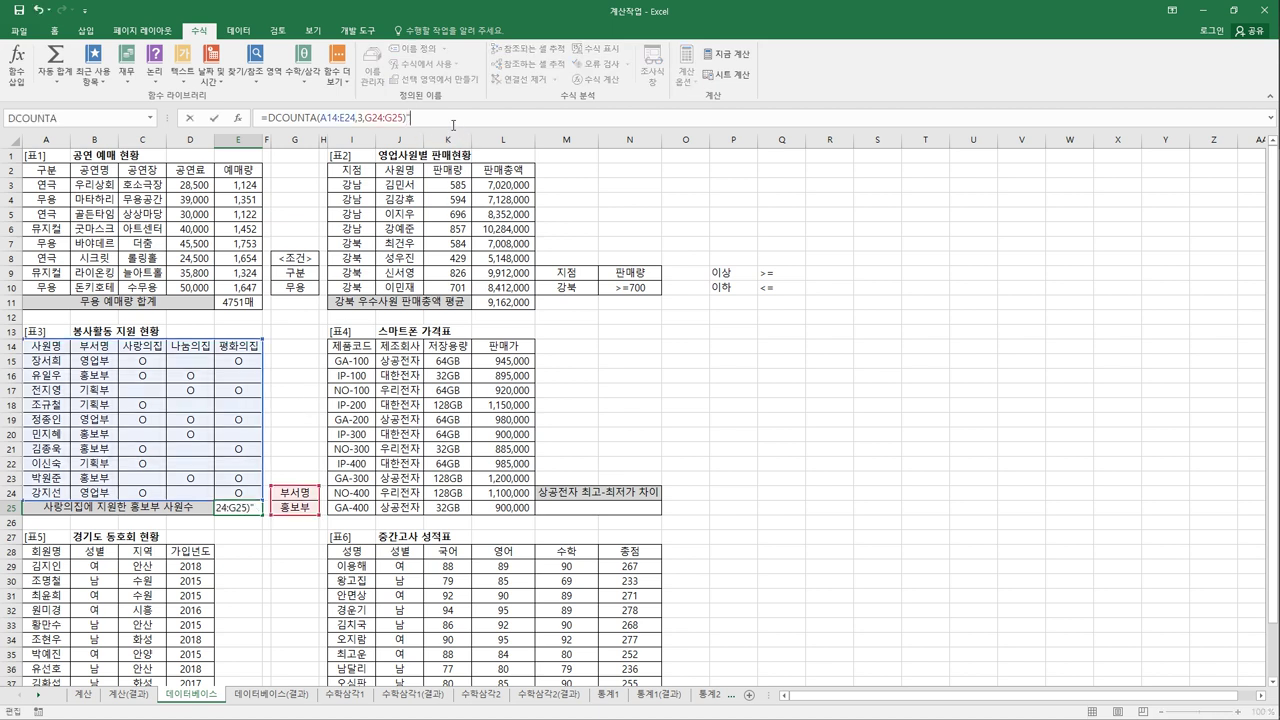
pyautogui.write('며"')
pyautogui.write('&')
pyautogui.press('Return')
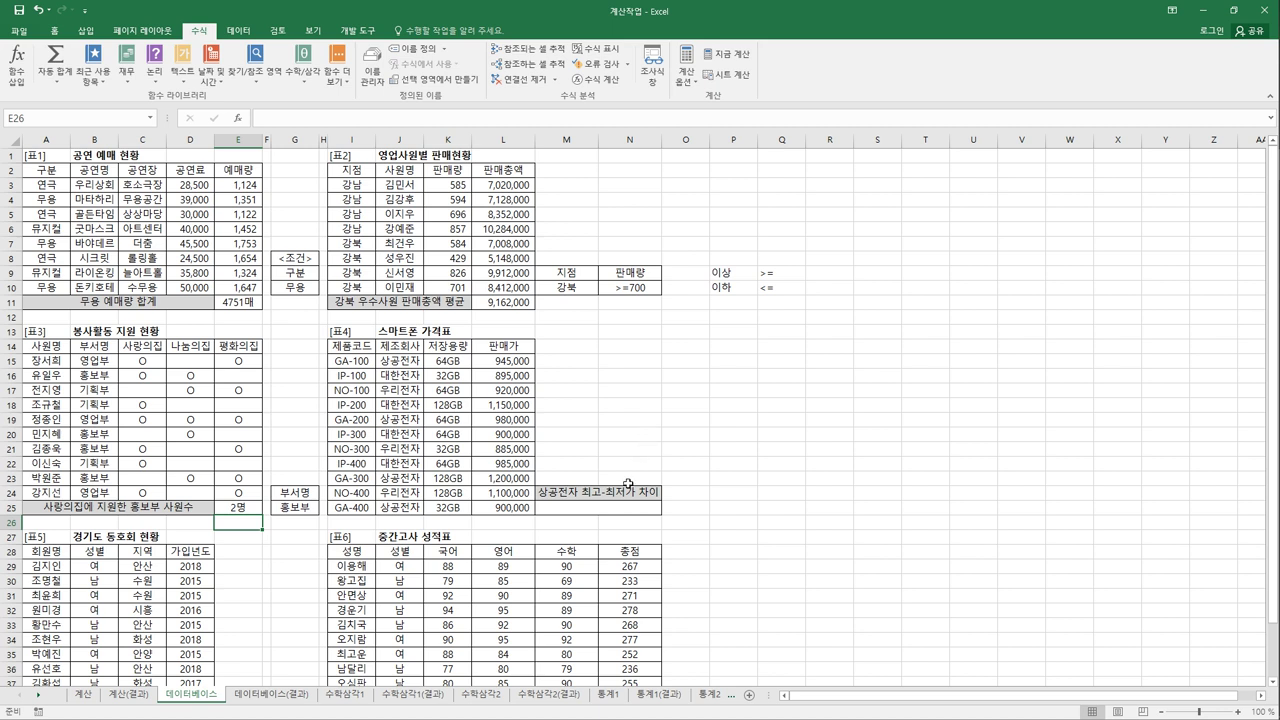
# Insert the DMAX function from the 데이터베이스 category into the 상공전자 최고-최저가 차이 cell M25.
pyautogui.click(606, 510)
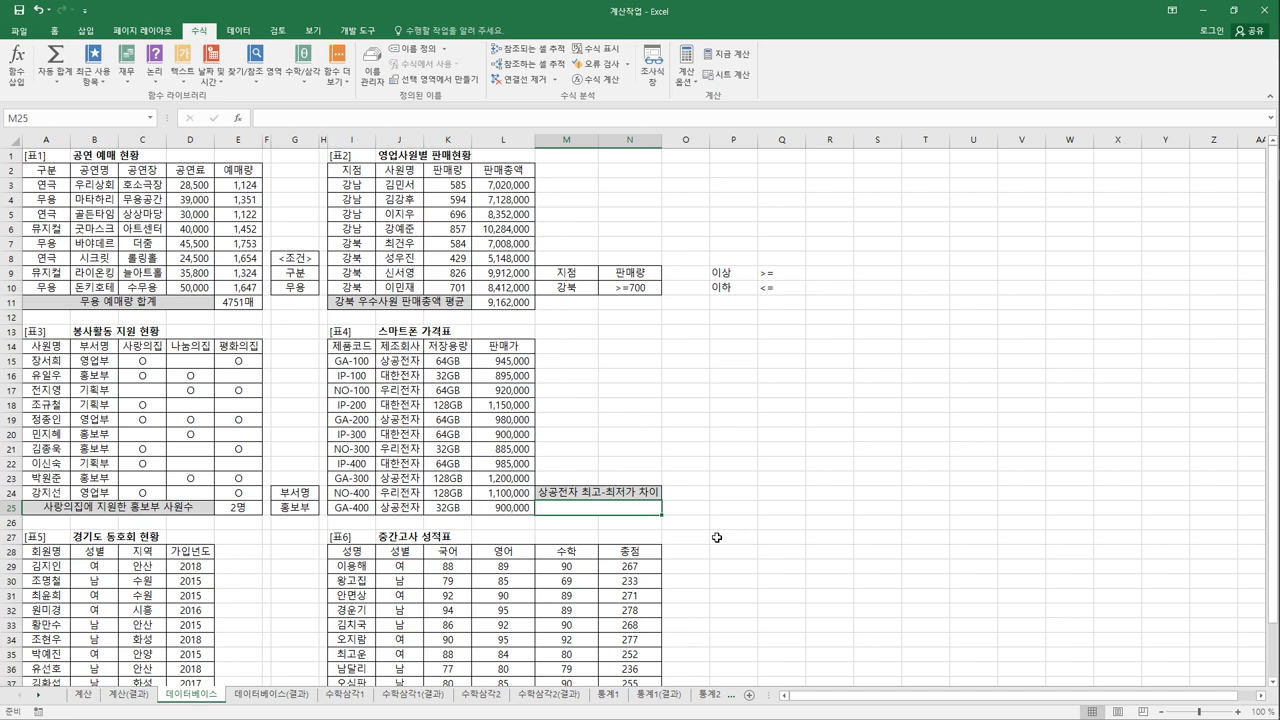
pyautogui.moveTo(400, 346); pyautogui.dragTo(401, 366)
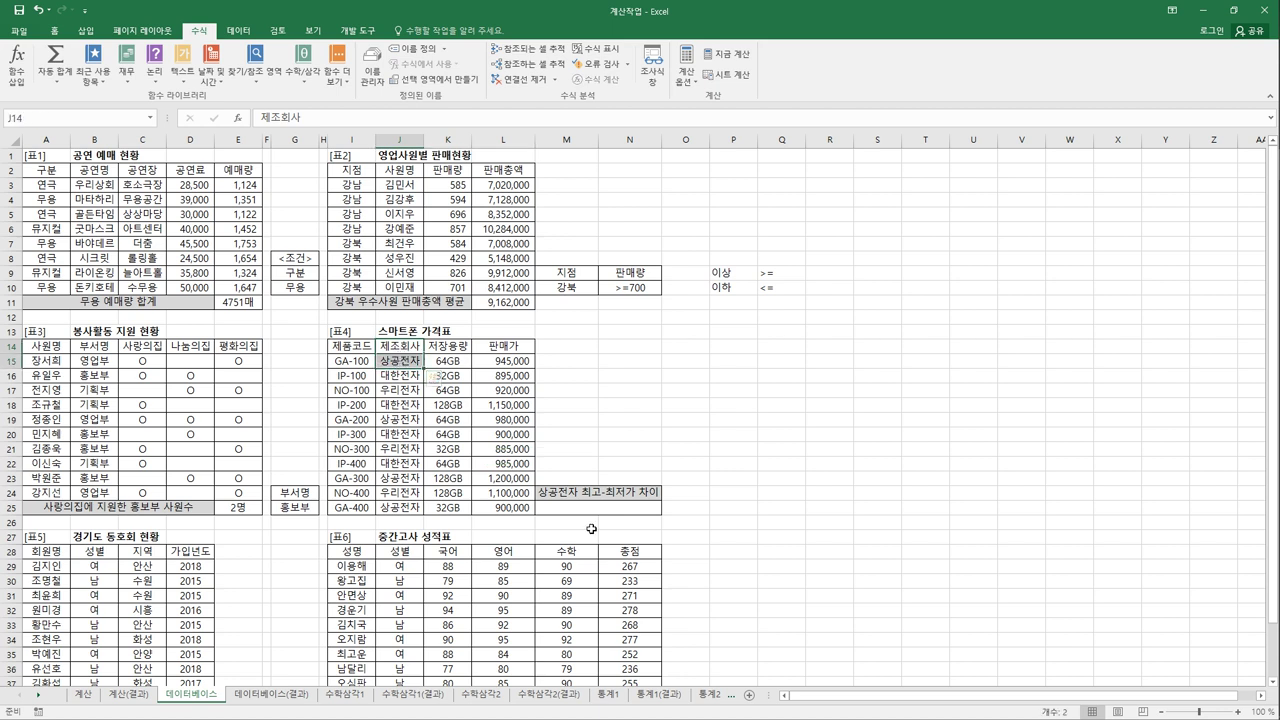
pyautogui.click(591, 512)
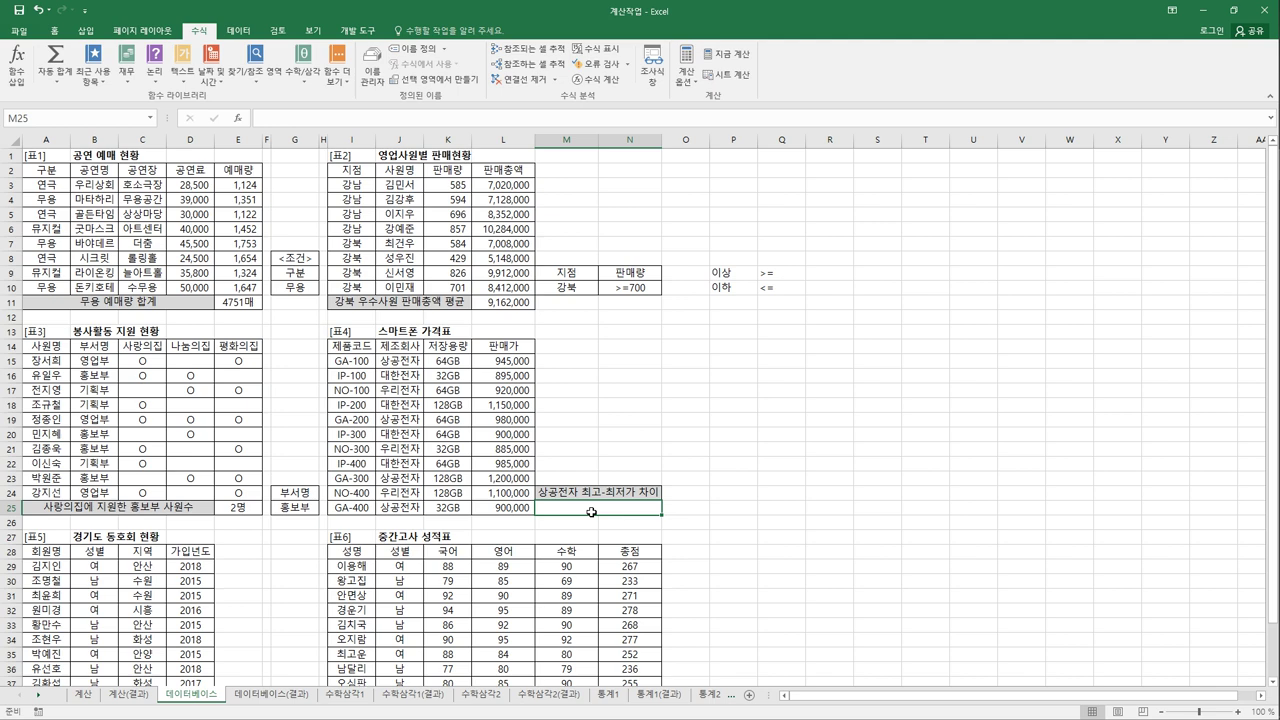
pyautogui.scroll(-2, 591, 512)
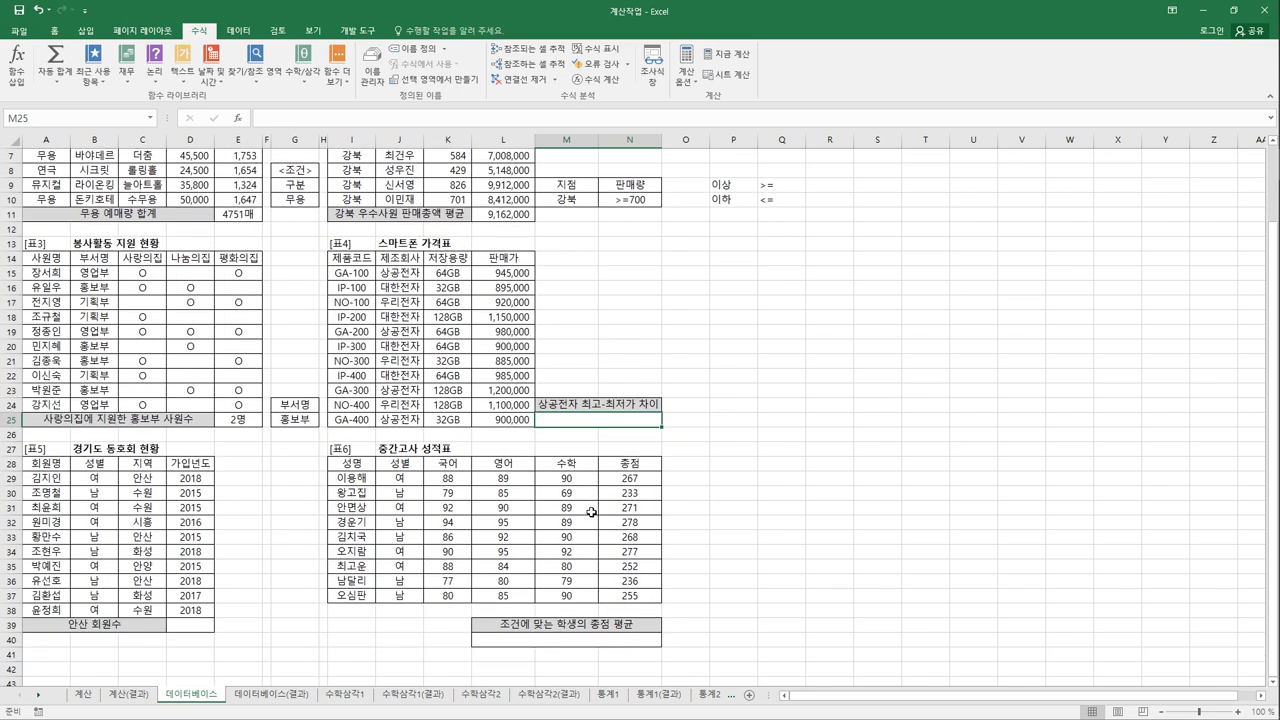
pyautogui.click(22, 78)
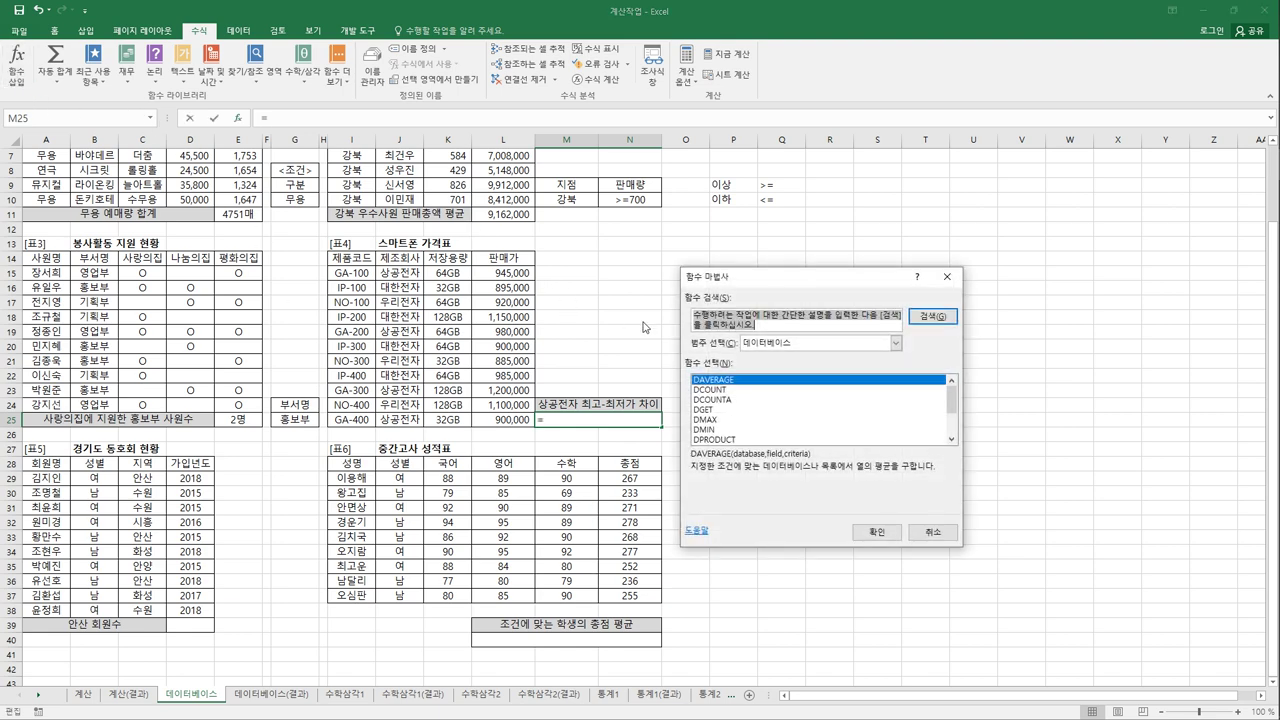
pyautogui.click(737, 419)
pyautogui.click(876, 531)
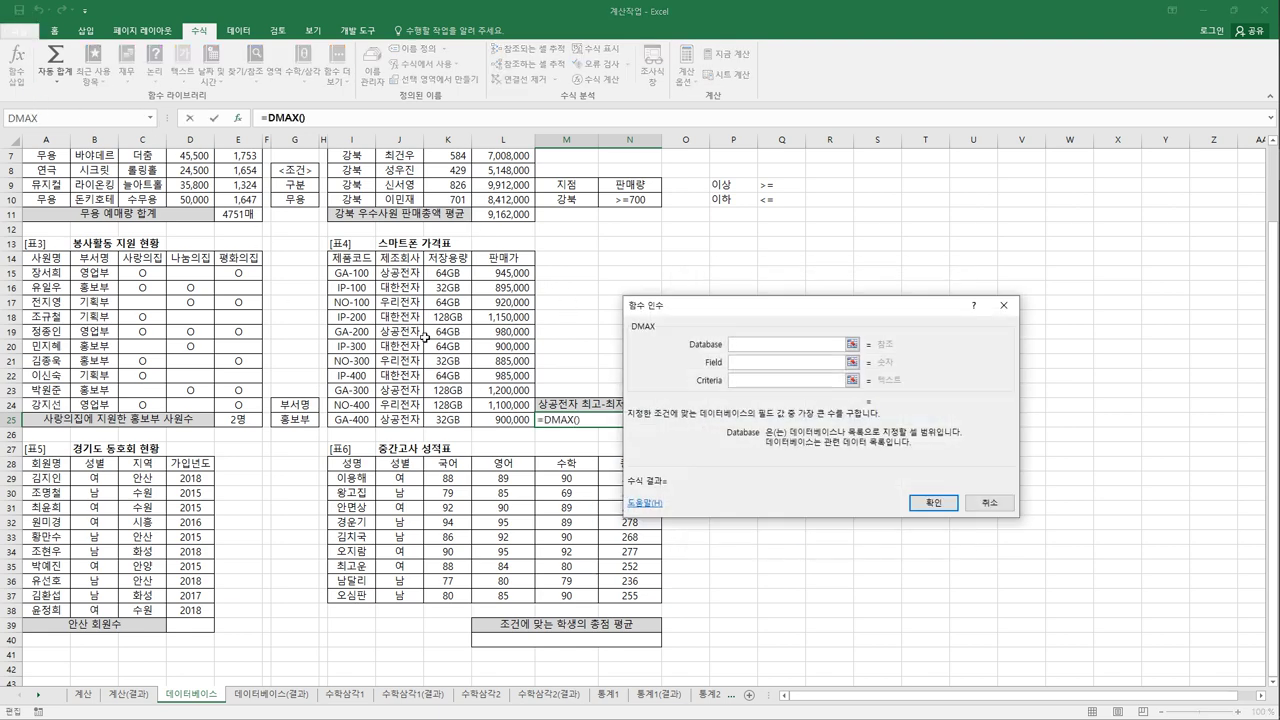
# Complete DMAX with Database I14:L25, Field L14 and Criteria J14:J15.
pyautogui.moveTo(363, 262); pyautogui.dragTo(511, 425)
pyautogui.click(840, 362)
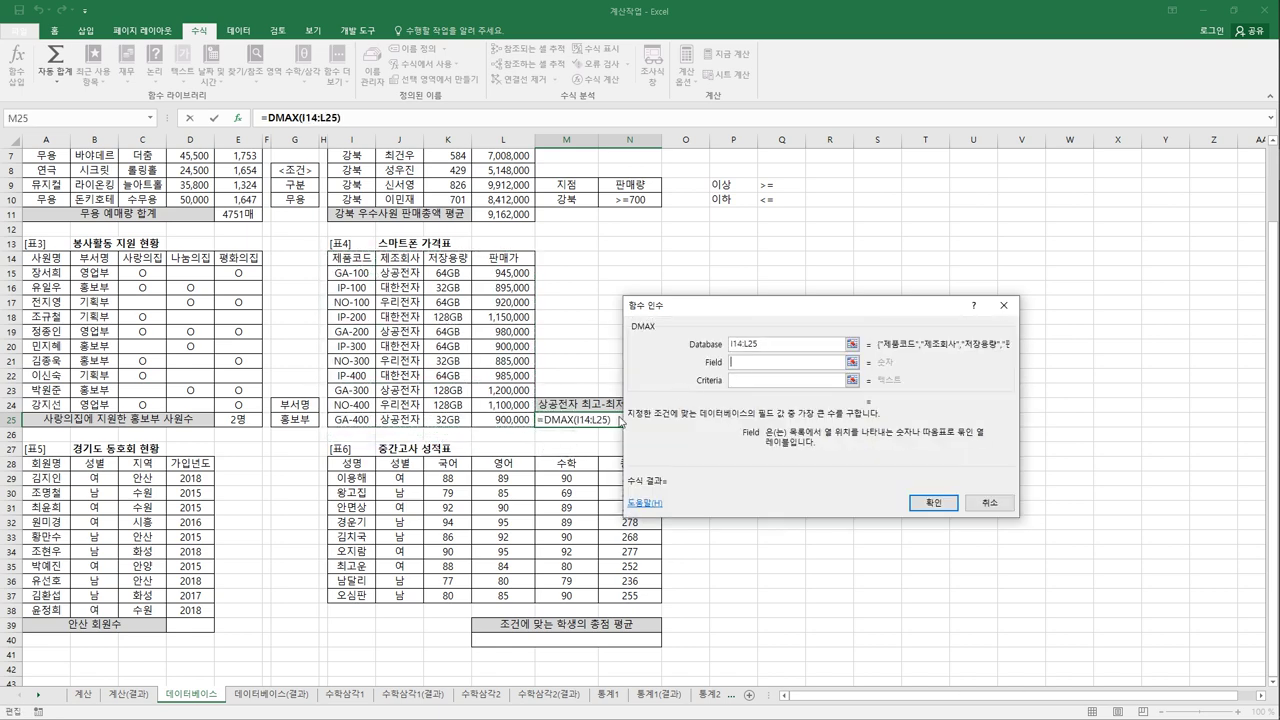
pyautogui.moveTo(692, 305); pyautogui.dragTo(768, 305)
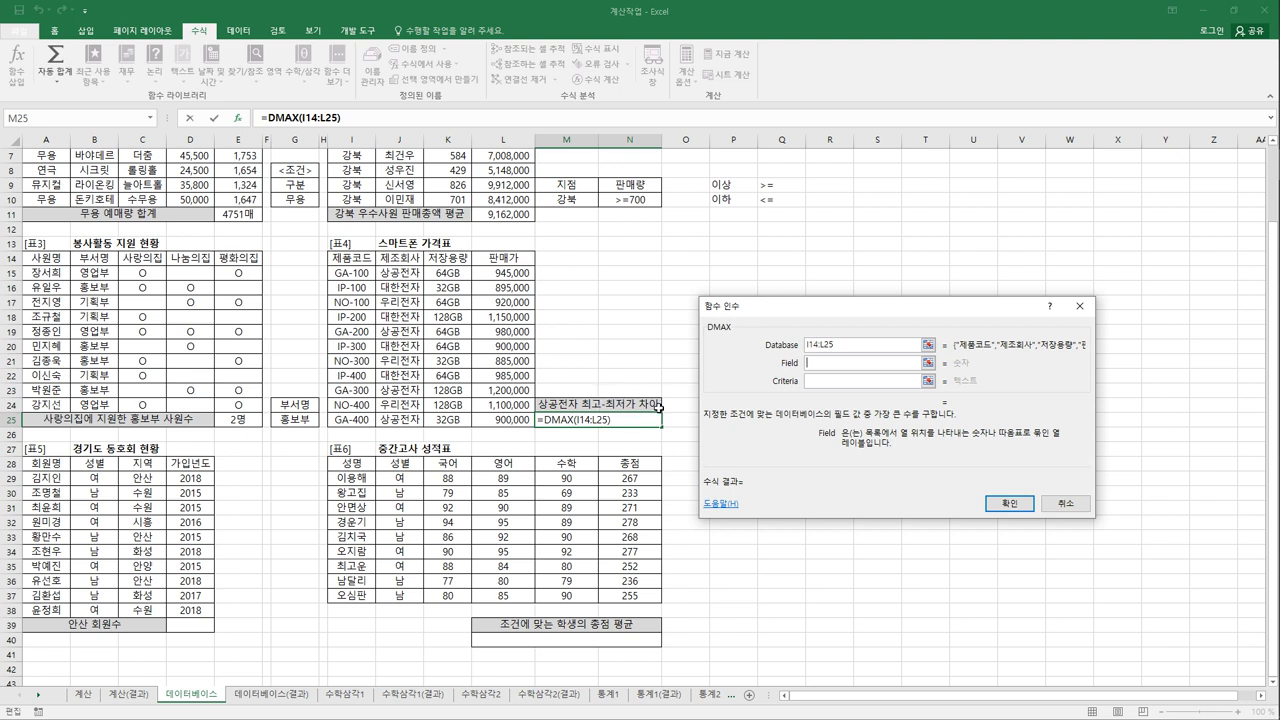
pyautogui.click(533, 262)
pyautogui.click(843, 381)
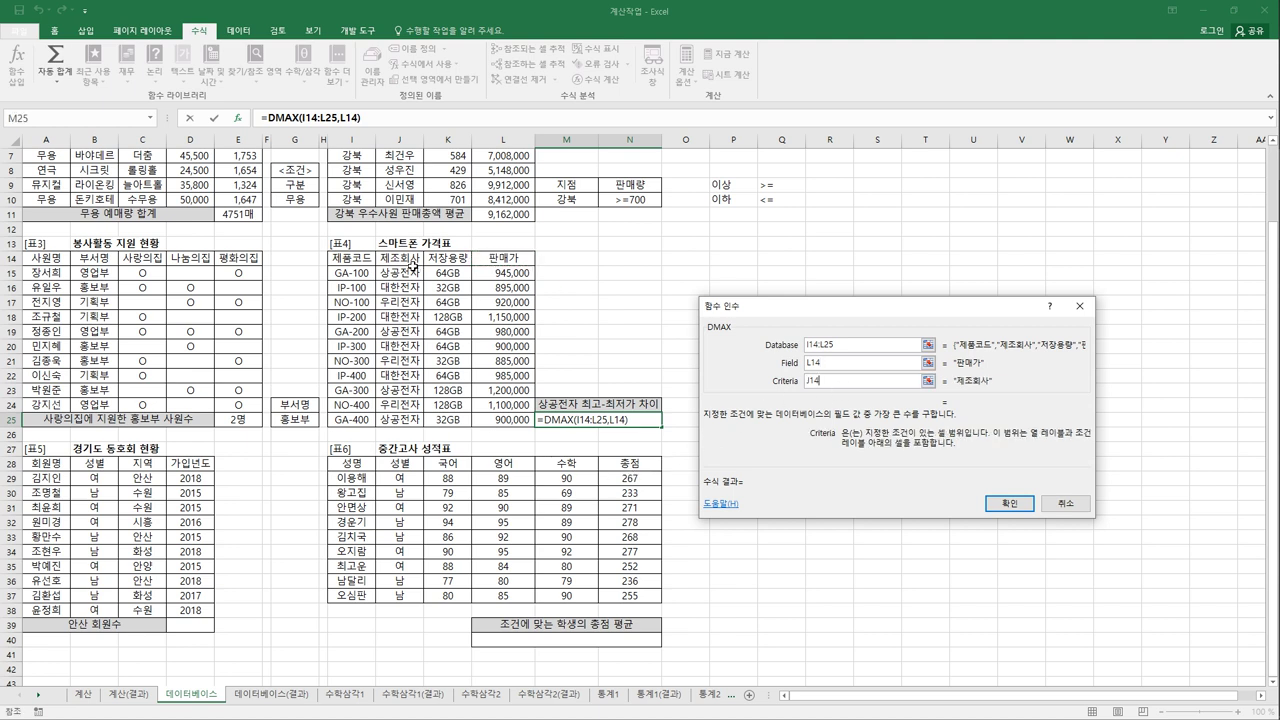
pyautogui.moveTo(415, 262); pyautogui.dragTo(413, 273)
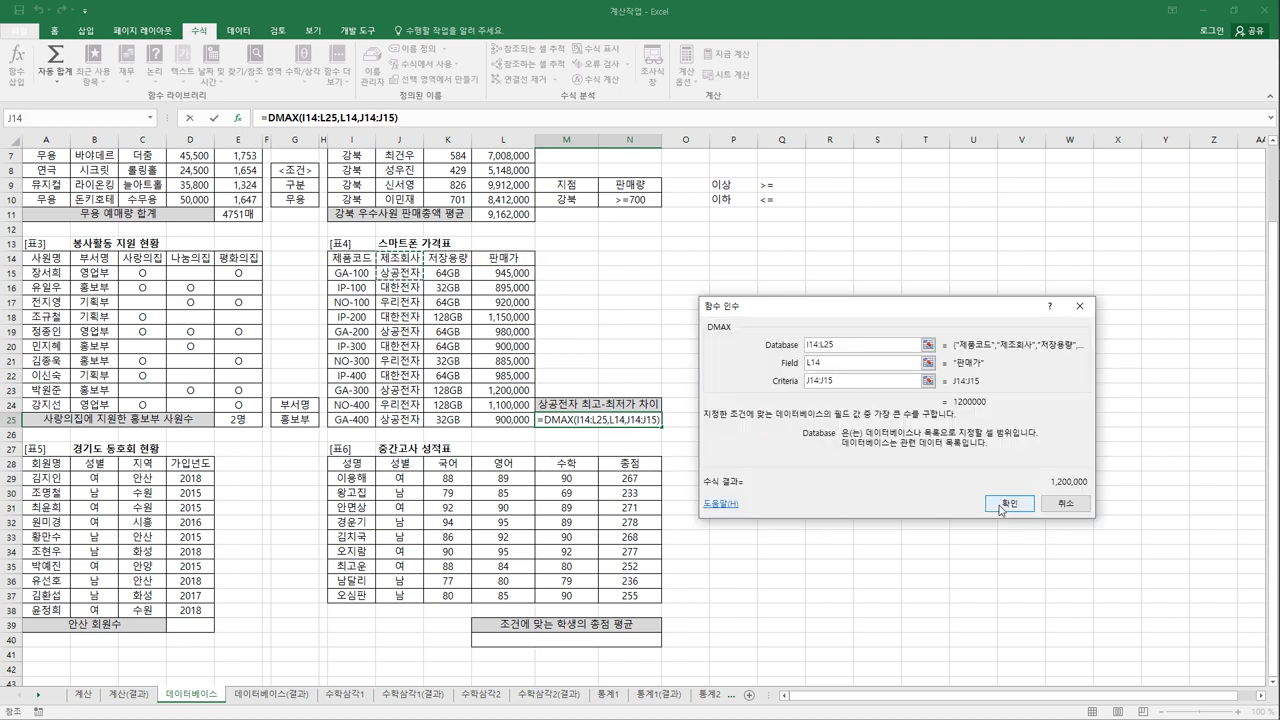
pyautogui.click(1007, 503)
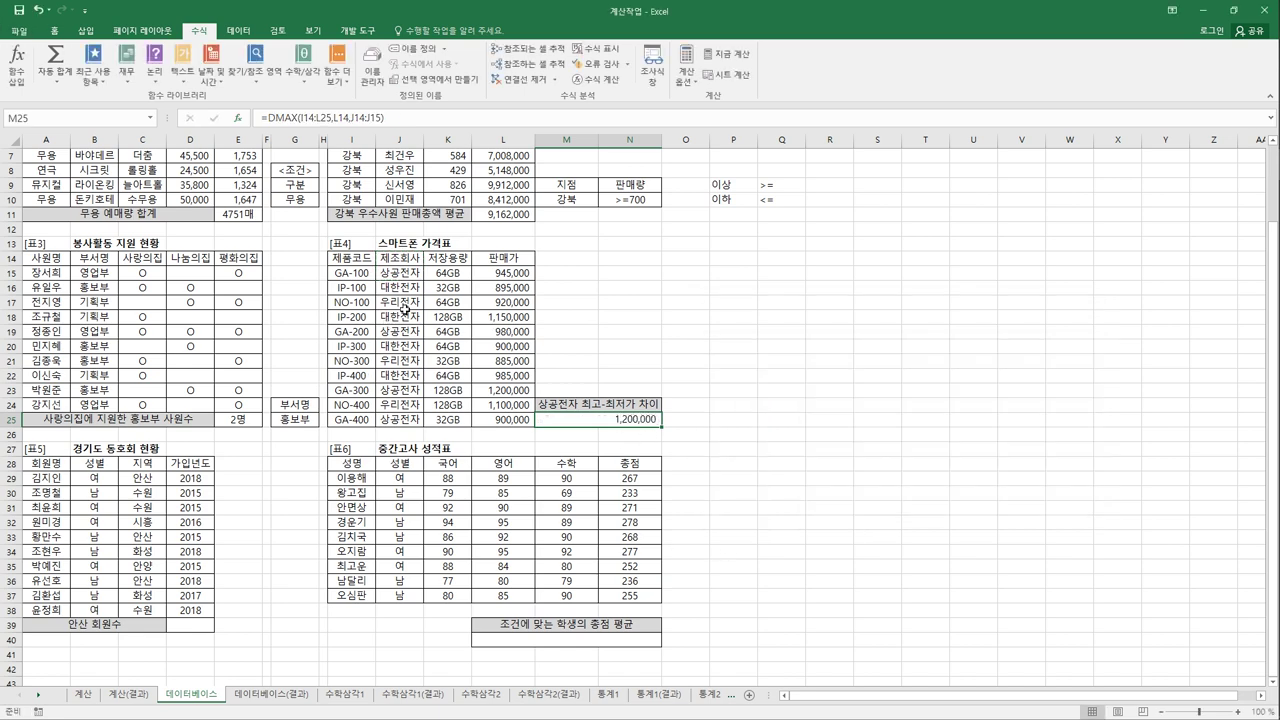
# Extend the DMAX formula in M25 with a minus sign and insert the DMIN function after it.
pyautogui.click(413, 121)
pyautogui.write('-')
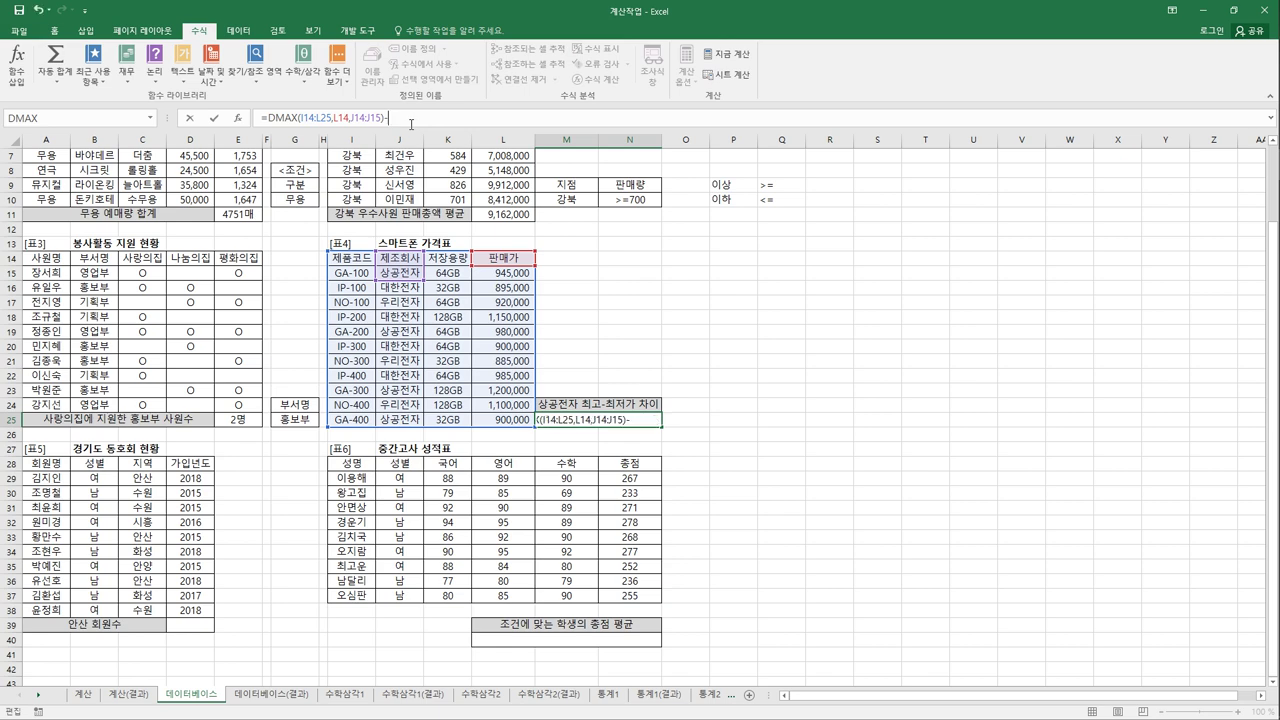
pyautogui.click(237, 118)
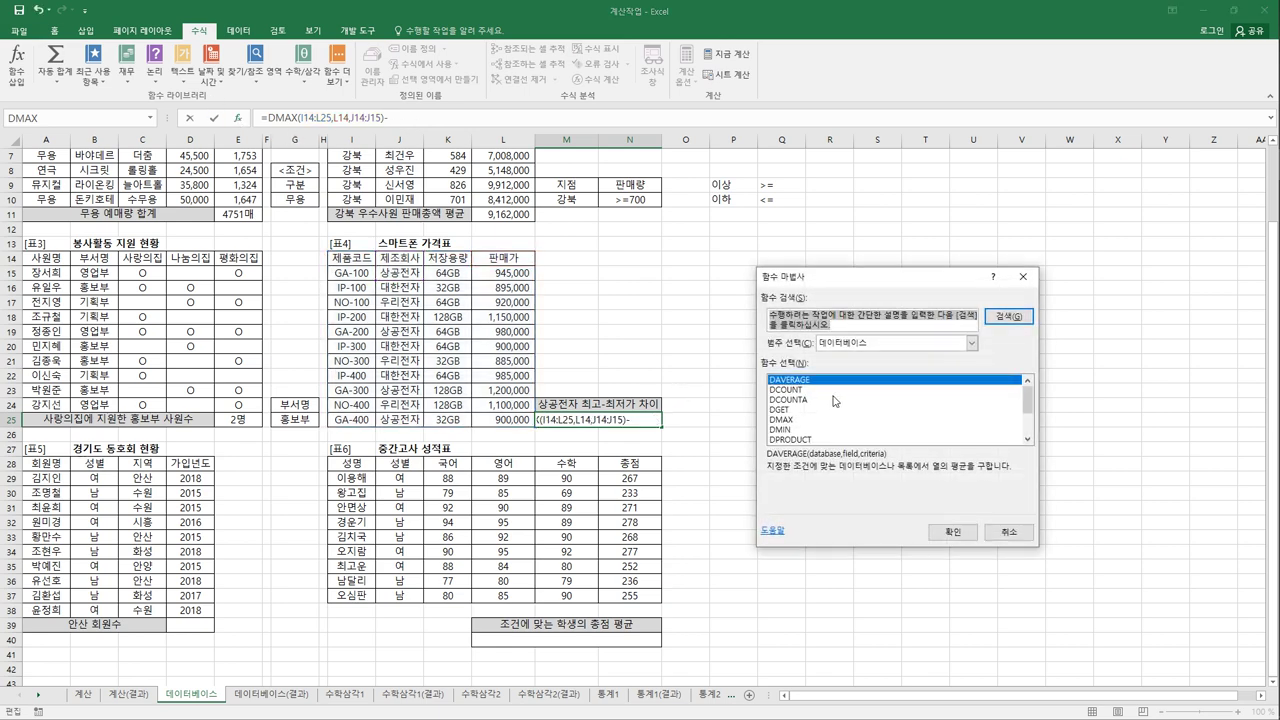
pyautogui.click(822, 430)
pyautogui.click(935, 531)
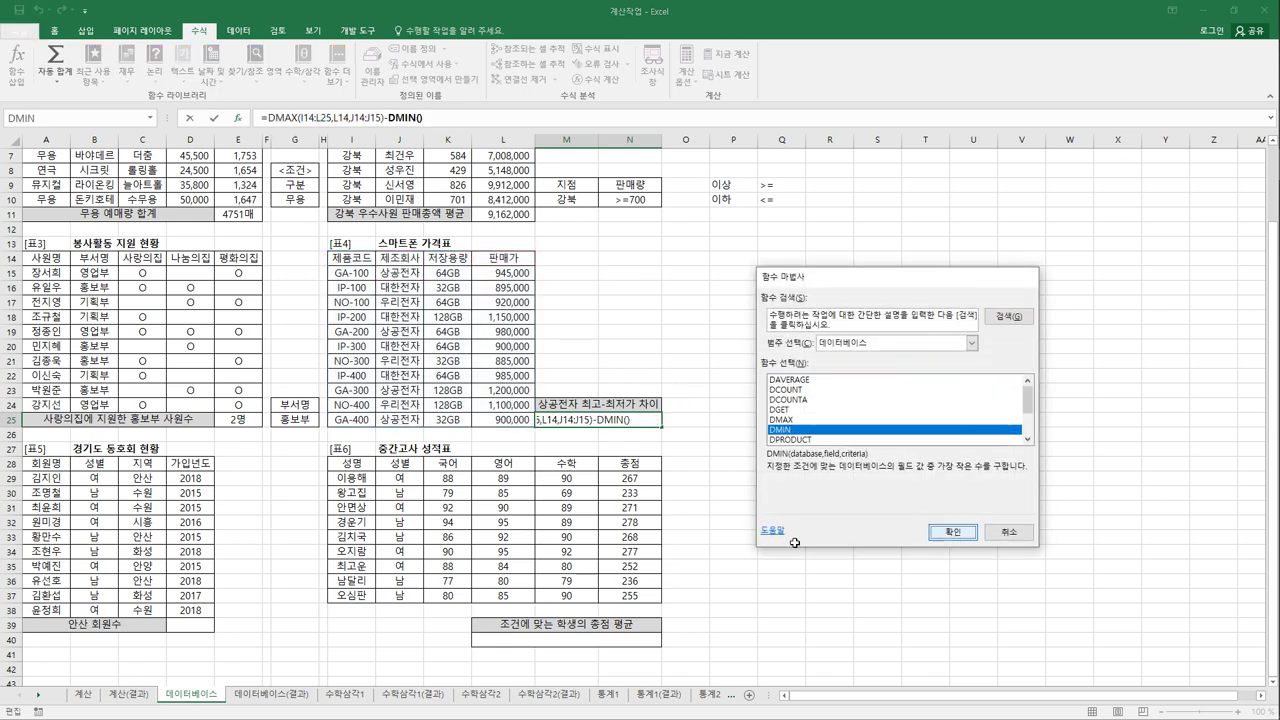
# Complete DMIN with Database I14:L25, Field L14 and Criteria J14:J15.
pyautogui.moveTo(358, 263); pyautogui.dragTo(500, 420)
pyautogui.click(826, 362)
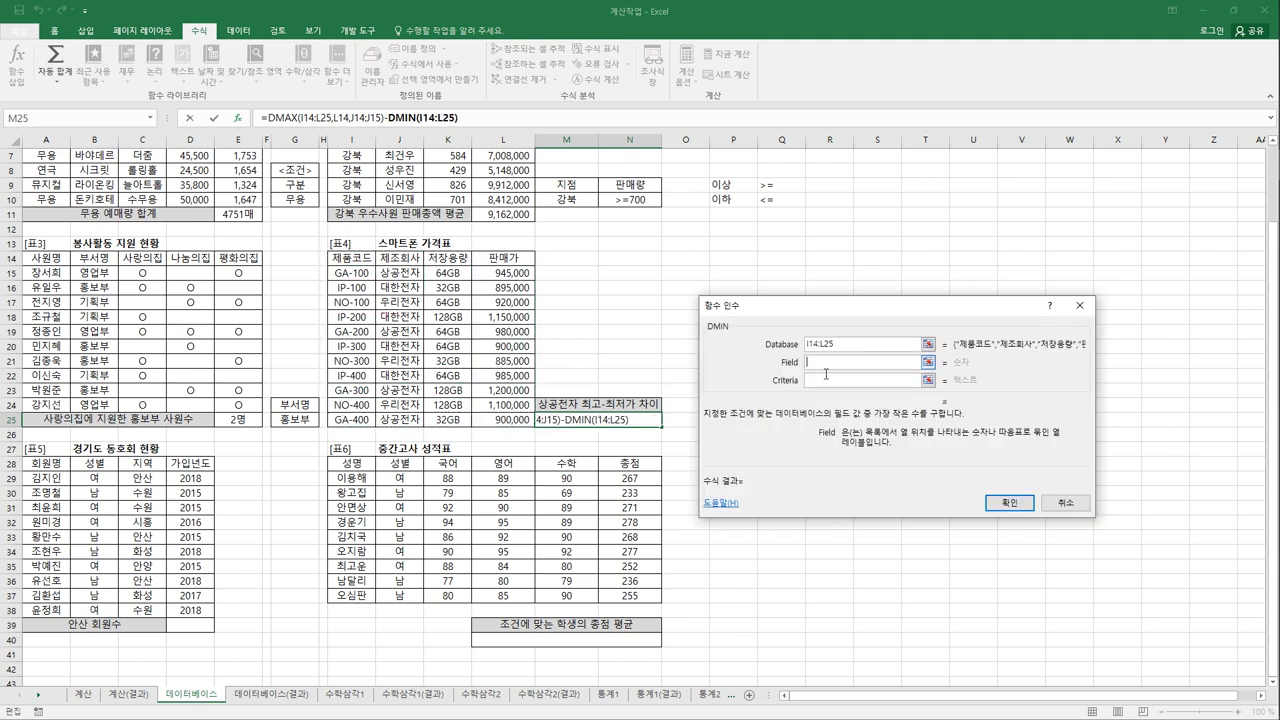
pyautogui.click(490, 259)
pyautogui.click(860, 380)
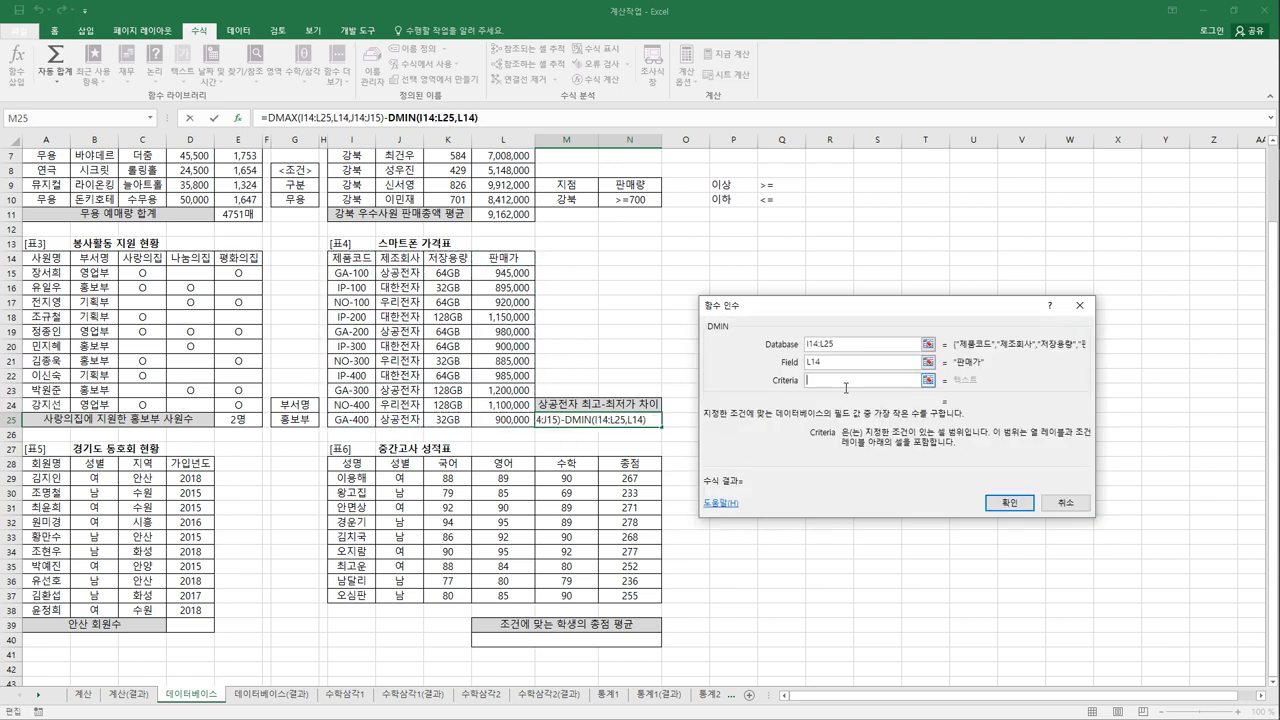
pyautogui.moveTo(414, 262); pyautogui.dragTo(412, 277)
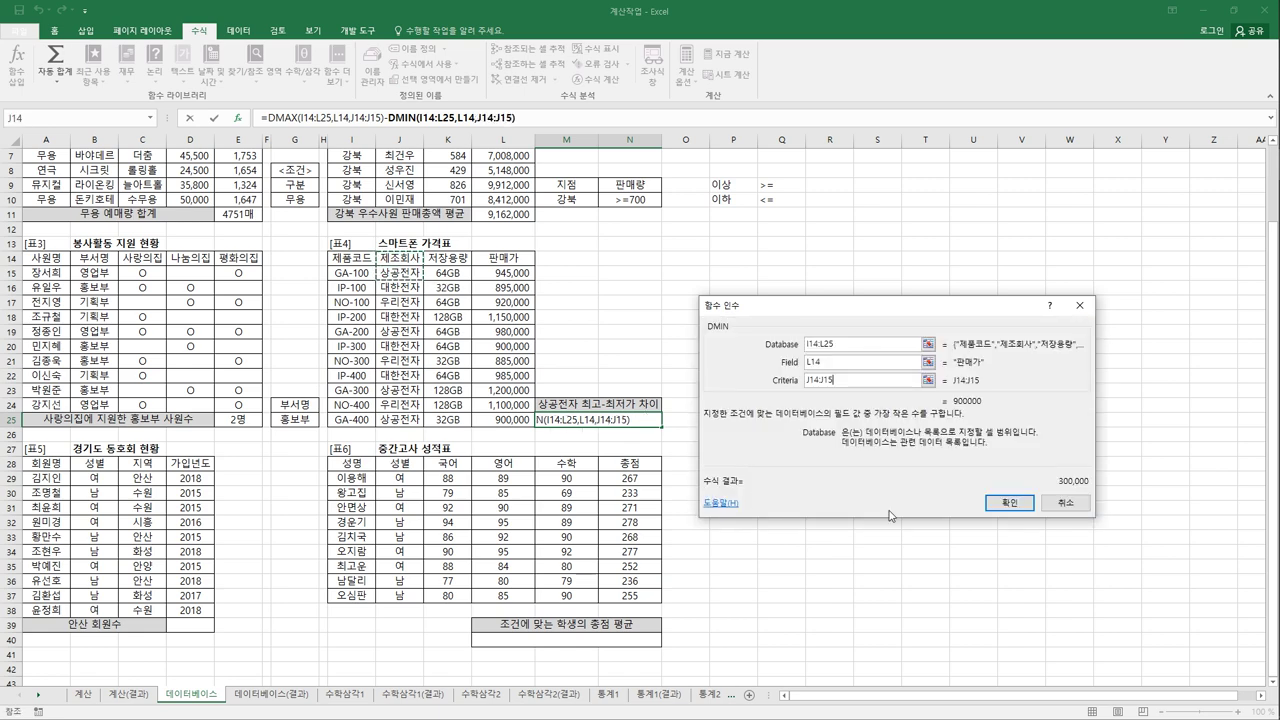
pyautogui.click(996, 506)
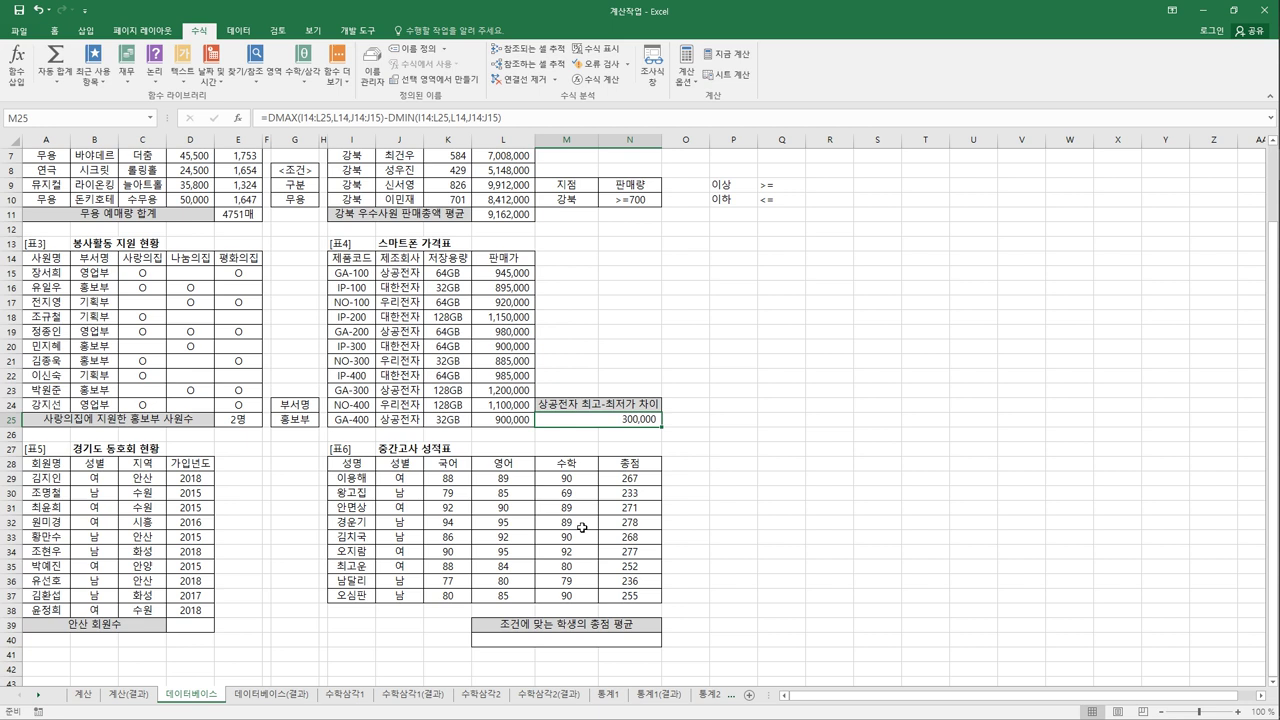
# Review the 지역 criteria cells and 가입년도 values of 표5, and insert the DCOUNT function into the 안산 회원수 cell D39.
pyautogui.click(195, 623)
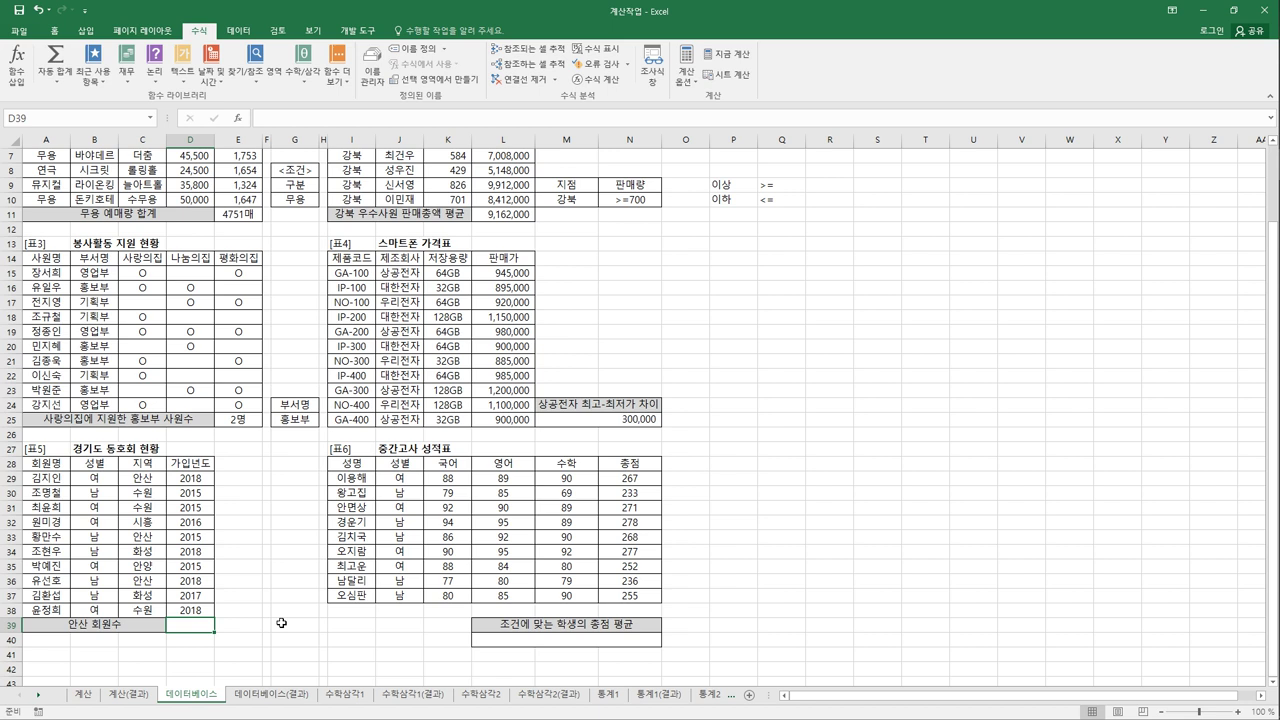
pyautogui.moveTo(150, 466); pyautogui.dragTo(152, 483)
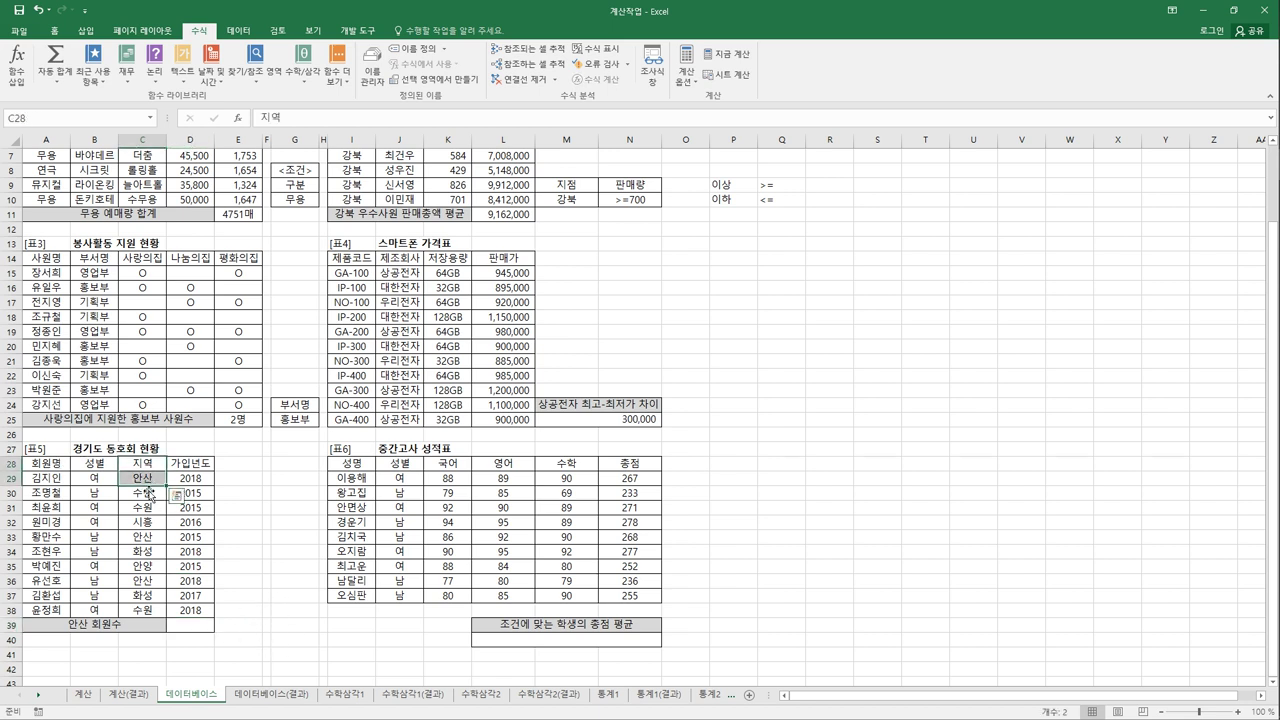
pyautogui.click(192, 633)
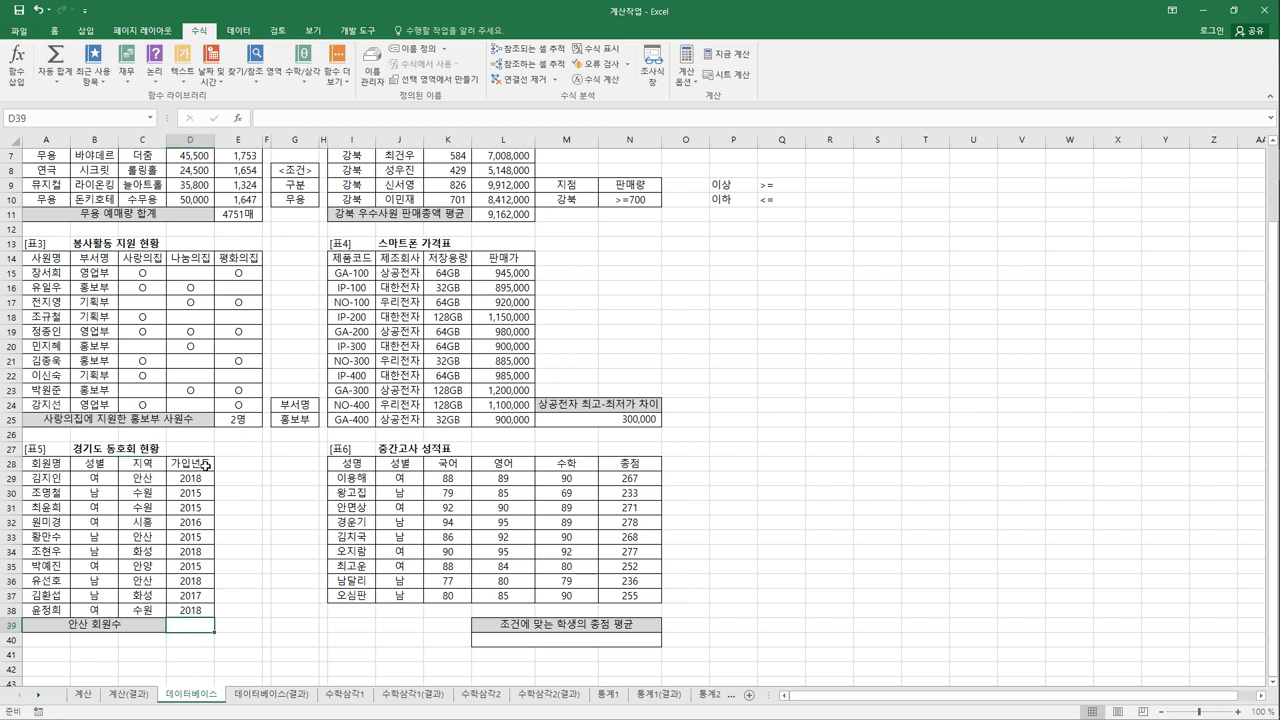
pyautogui.moveTo(198, 480); pyautogui.dragTo(206, 612)
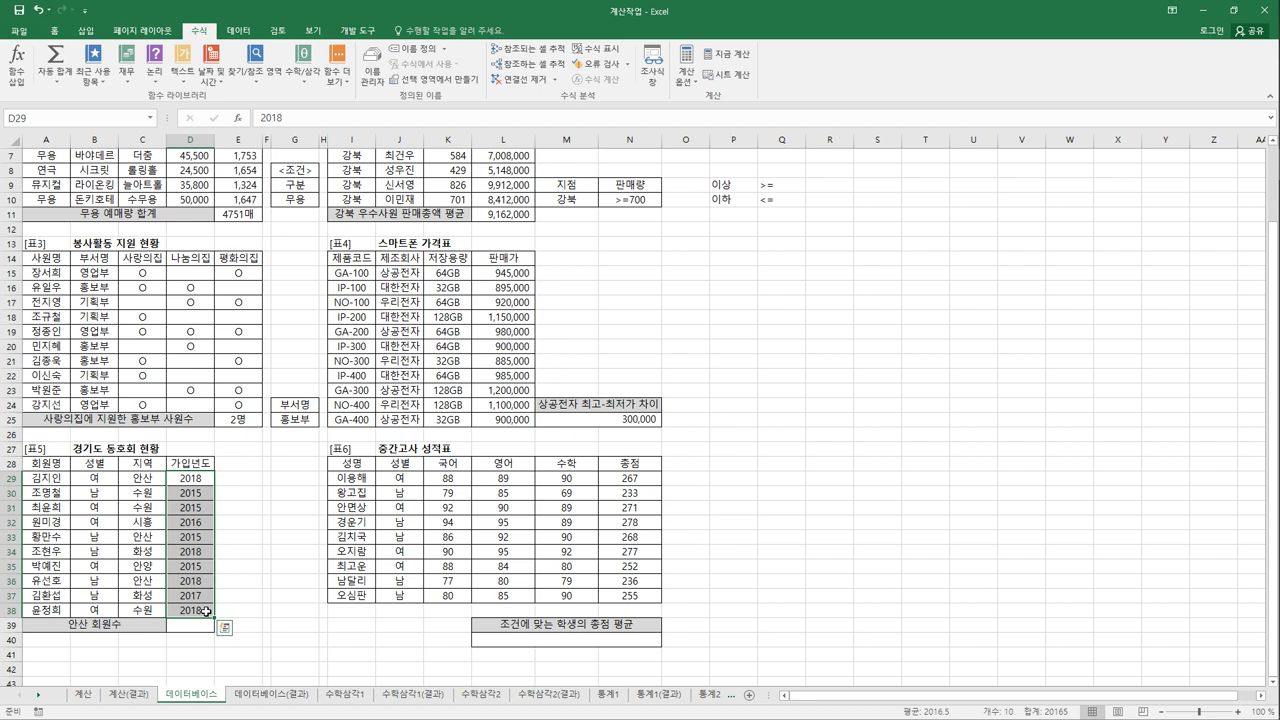
pyautogui.click(200, 634)
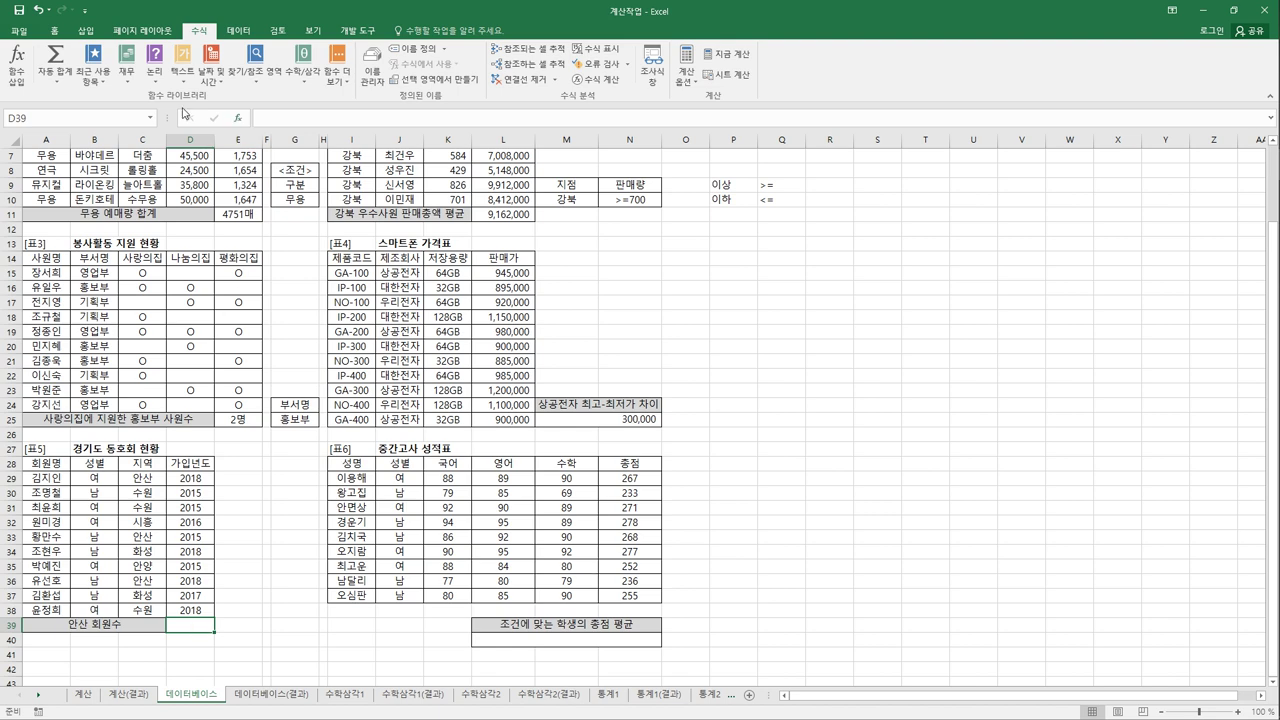
pyautogui.click(17, 62)
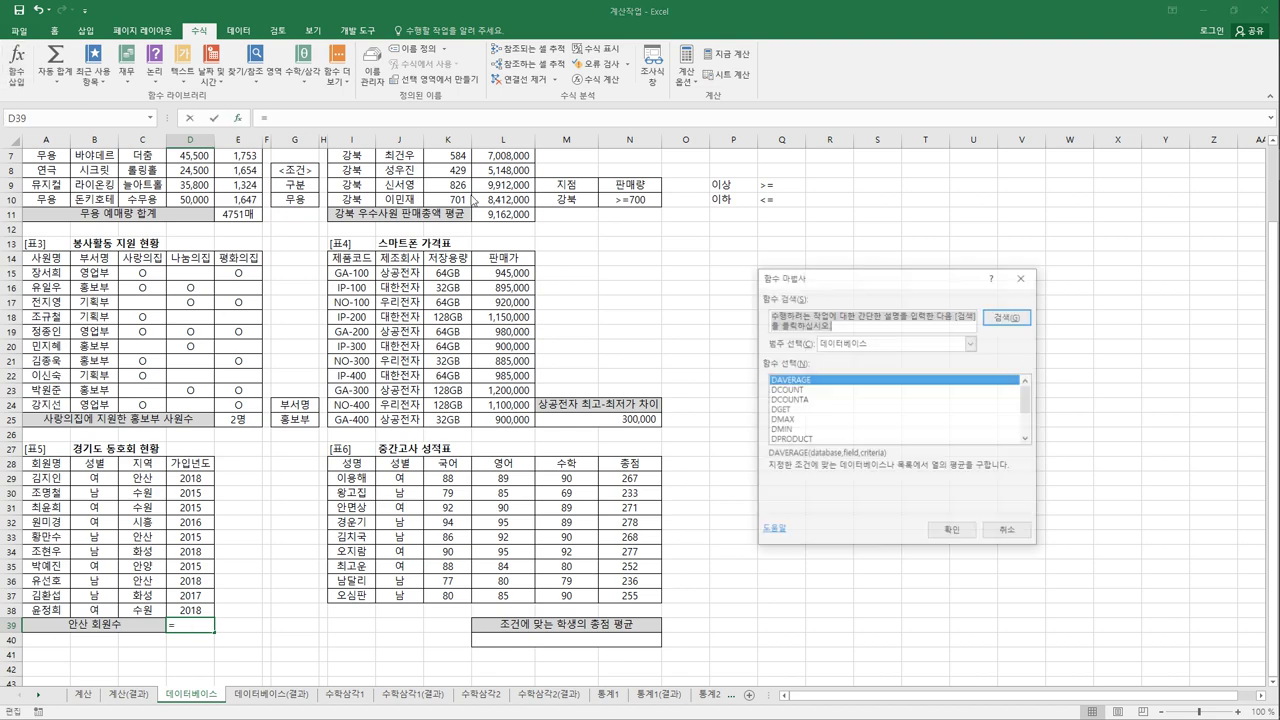
pyautogui.click(836, 390)
pyautogui.click(941, 532)
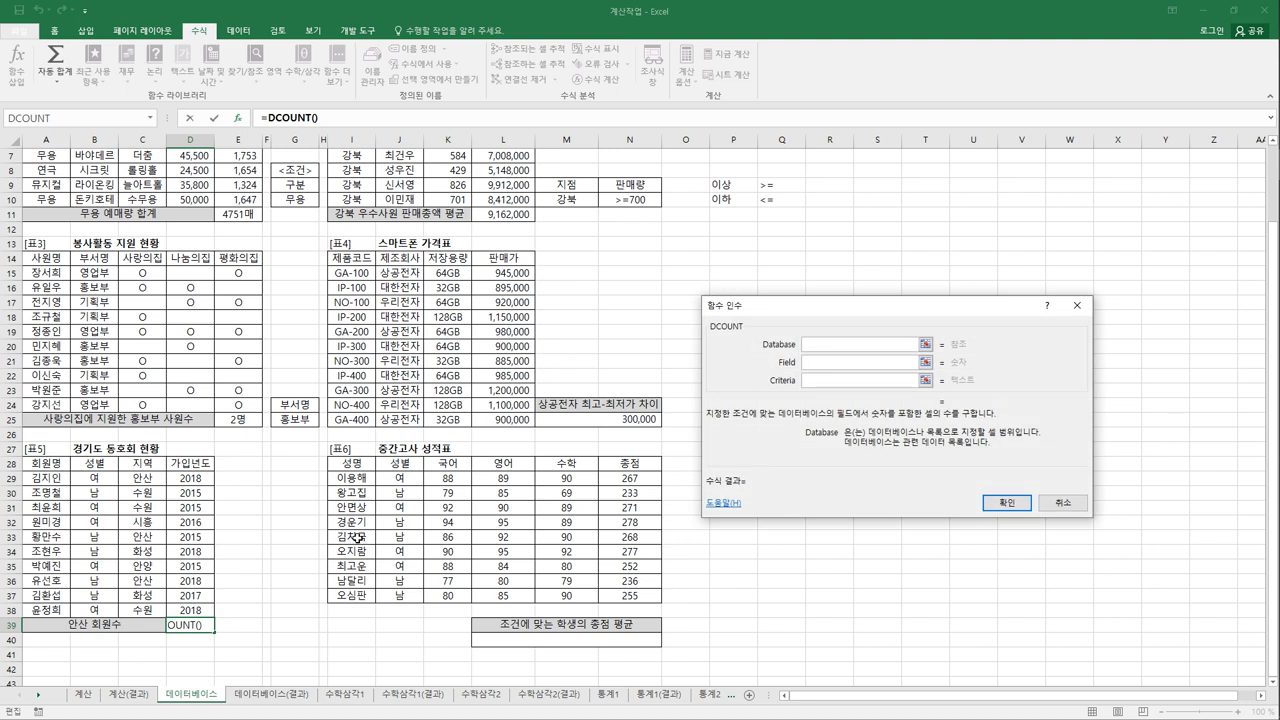
# Complete DCOUNT with Database A28:D38, Field D28 and Criteria C28:C29.
pyautogui.moveTo(36, 465); pyautogui.dragTo(190, 613)
pyautogui.click(816, 368)
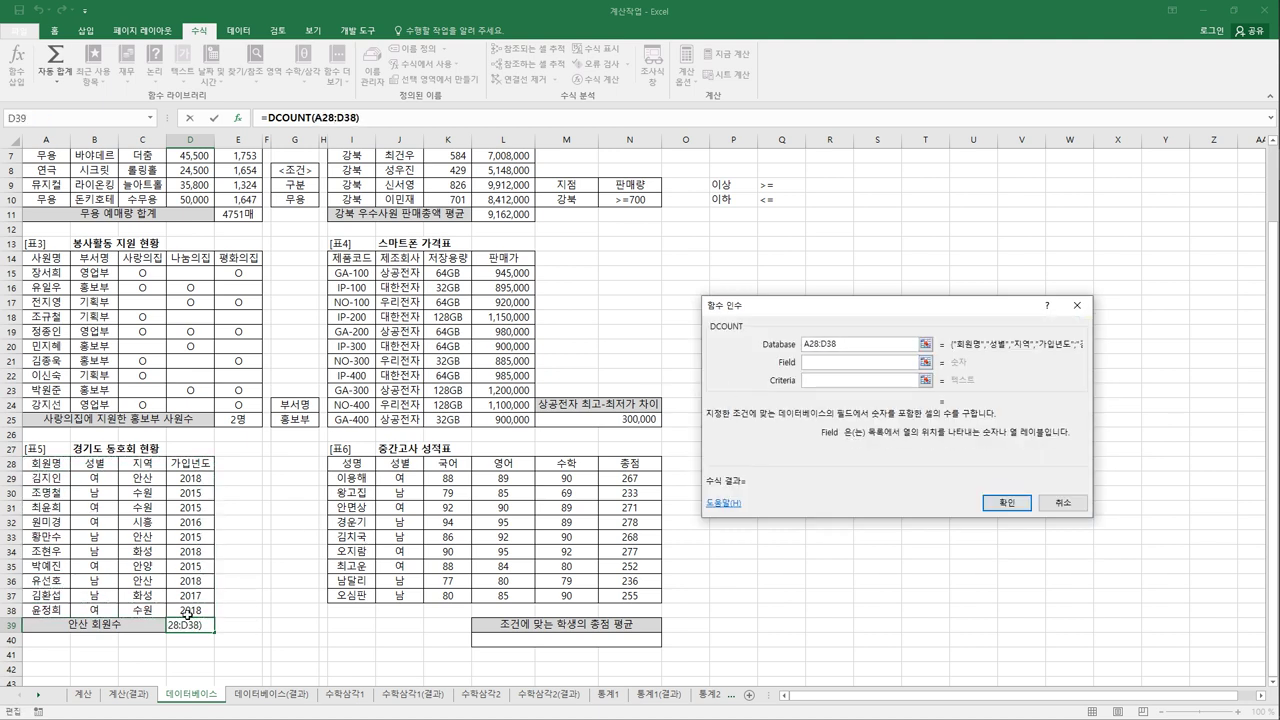
pyautogui.click(192, 474)
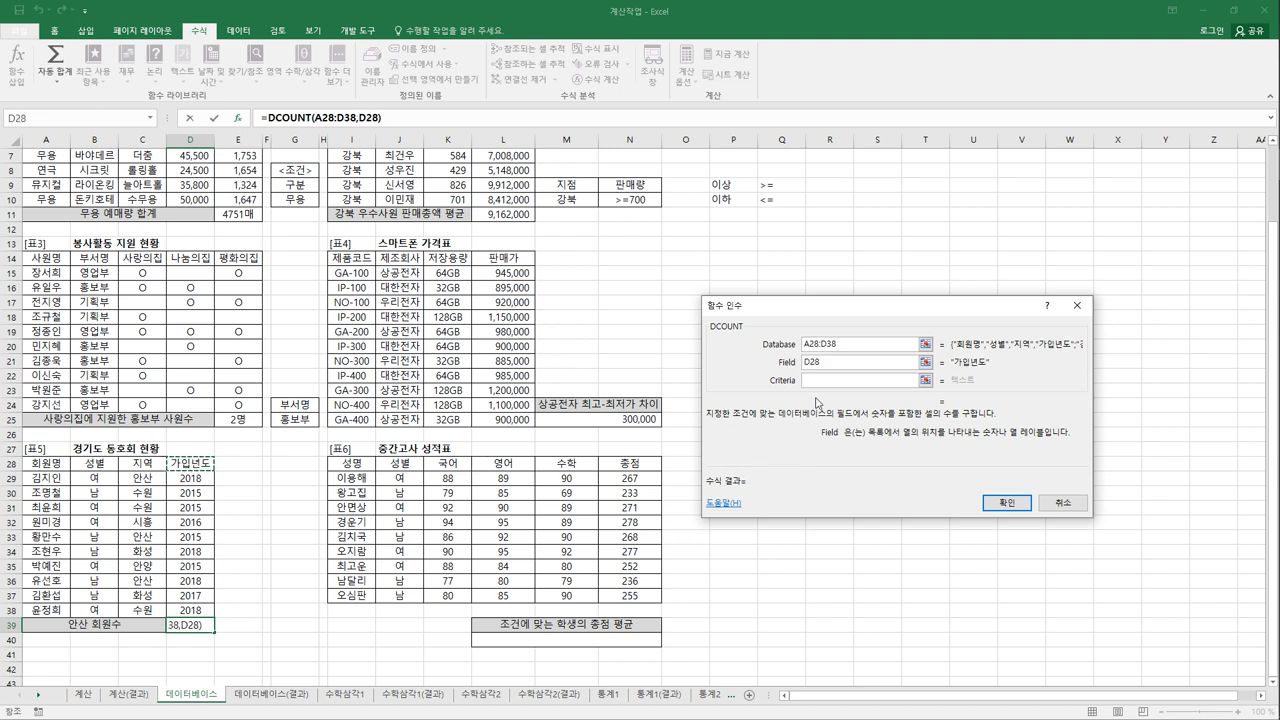
pyautogui.press('Tab')
pyautogui.moveTo(151, 467); pyautogui.dragTo(148, 482)
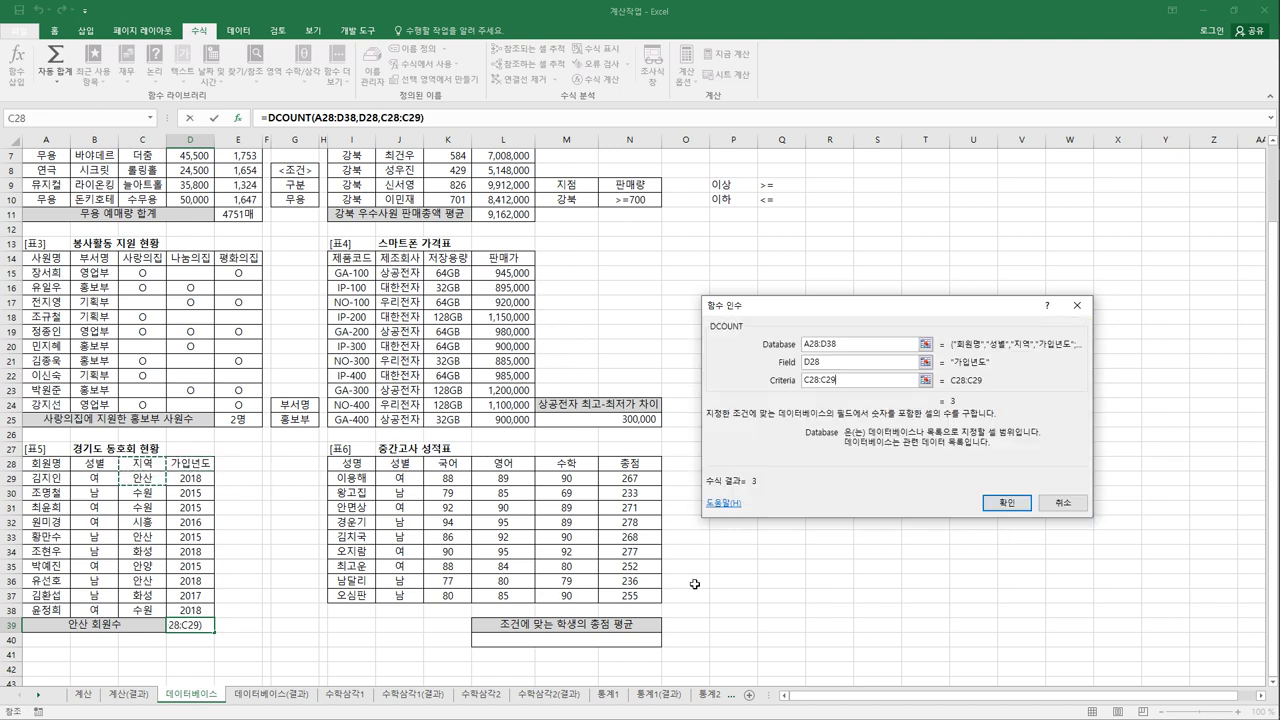
pyautogui.click(1003, 503)
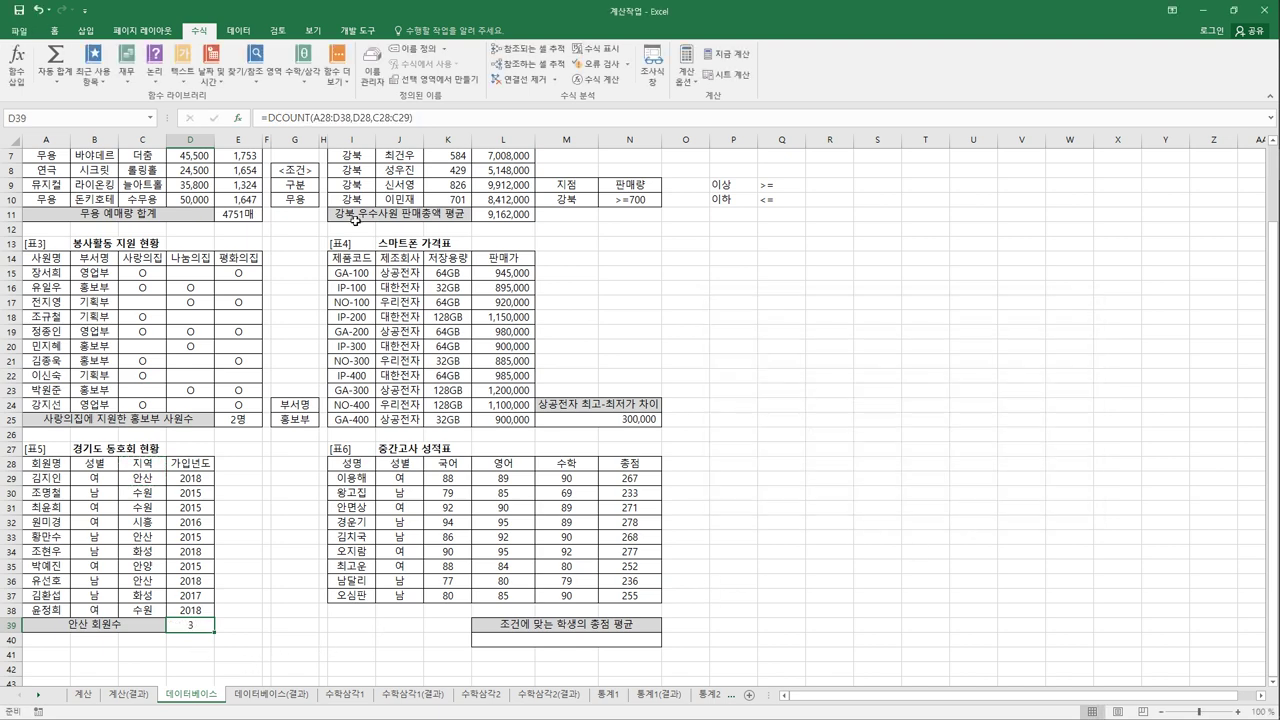
# Append &"명" to the DCOUNT formula in D39 so the member count carries its unit.
pyautogui.click(437, 119)
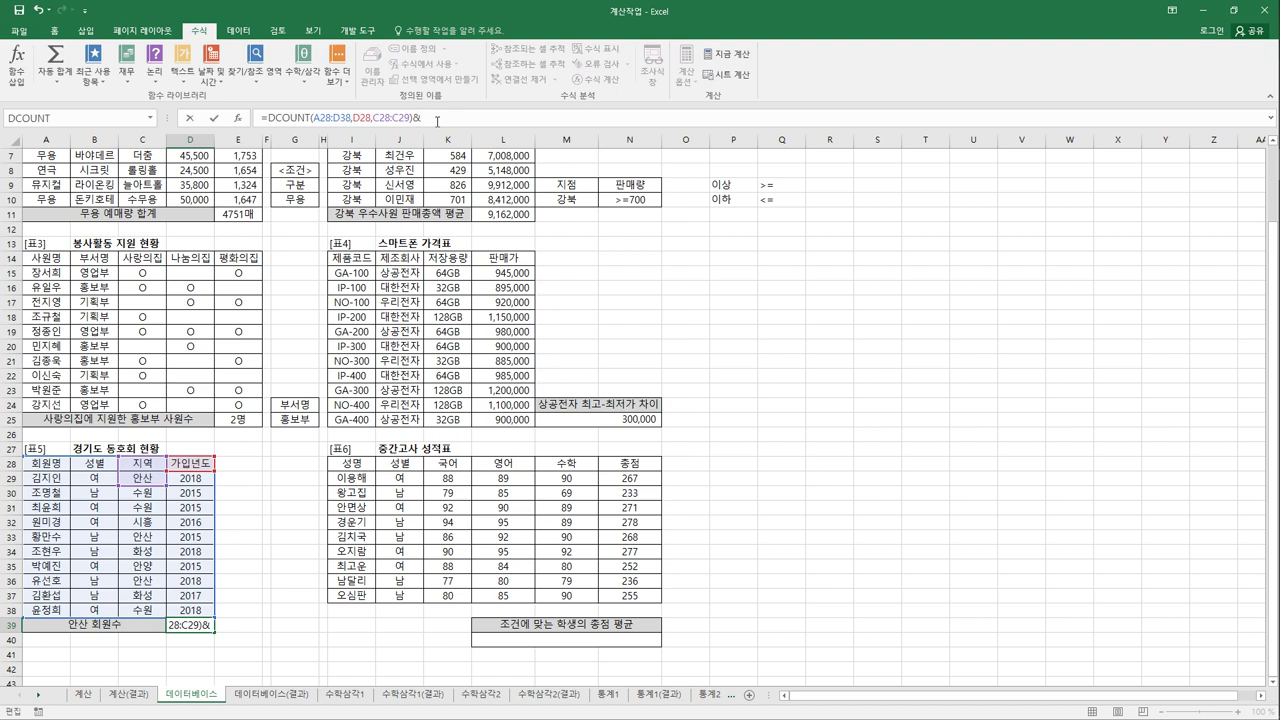
pyautogui.write('&"a')
pyautogui.write('명"')
pyautogui.press('Return')
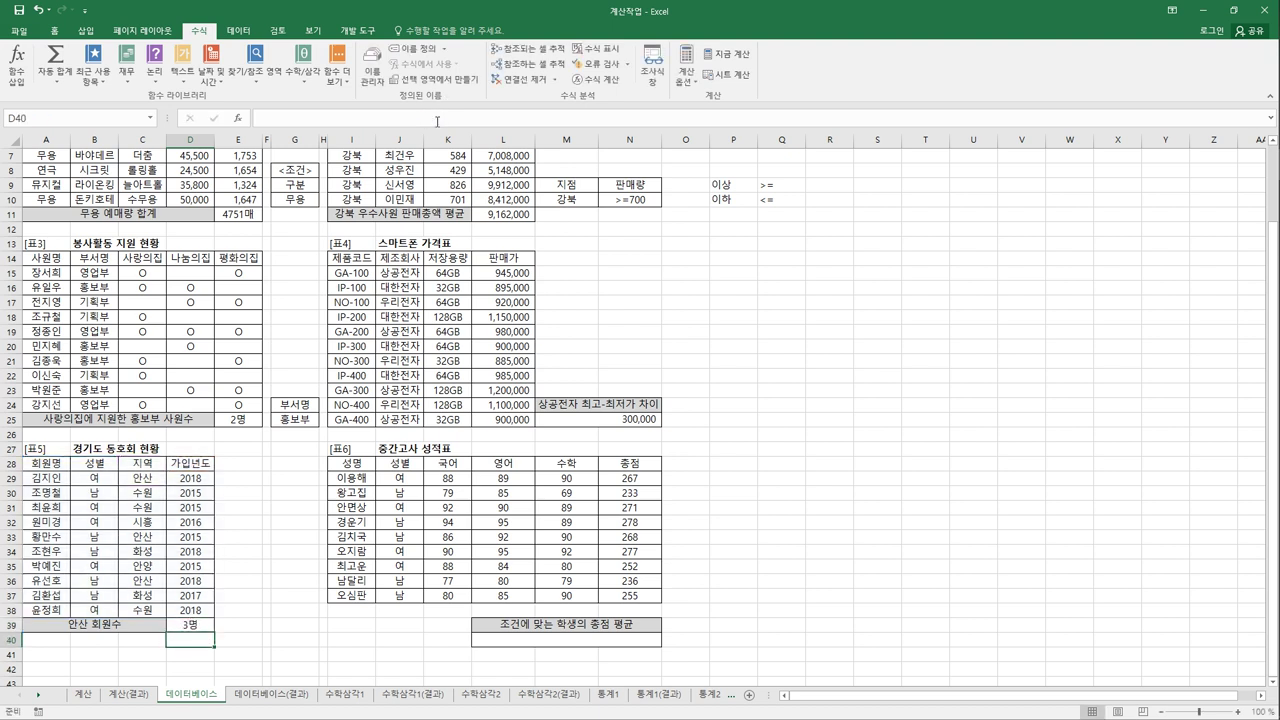
# Check the 안산 entries in the 지역 column and the numeric 가입년도 values against the formula in D39.
pyautogui.click(160, 480)
pyautogui.keyDown('ctrl'); pyautogui.click(160, 538); pyautogui.keyUp('ctrl')
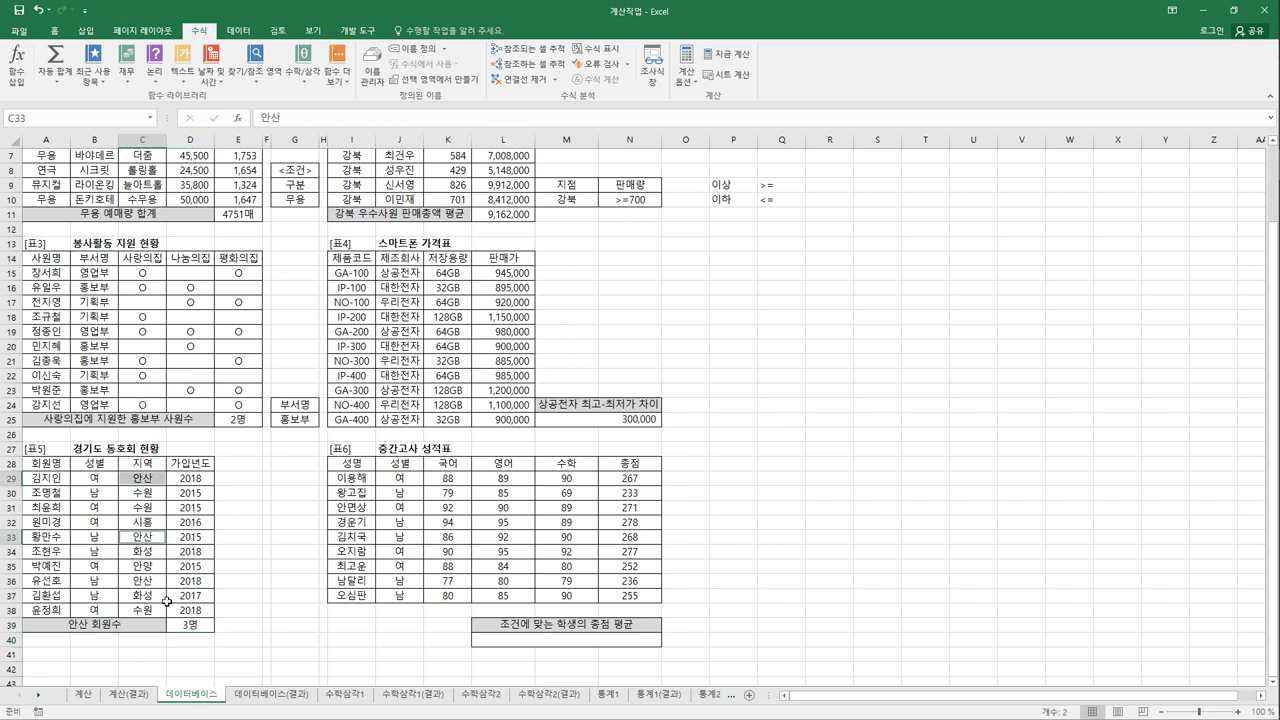
pyautogui.click(200, 624)
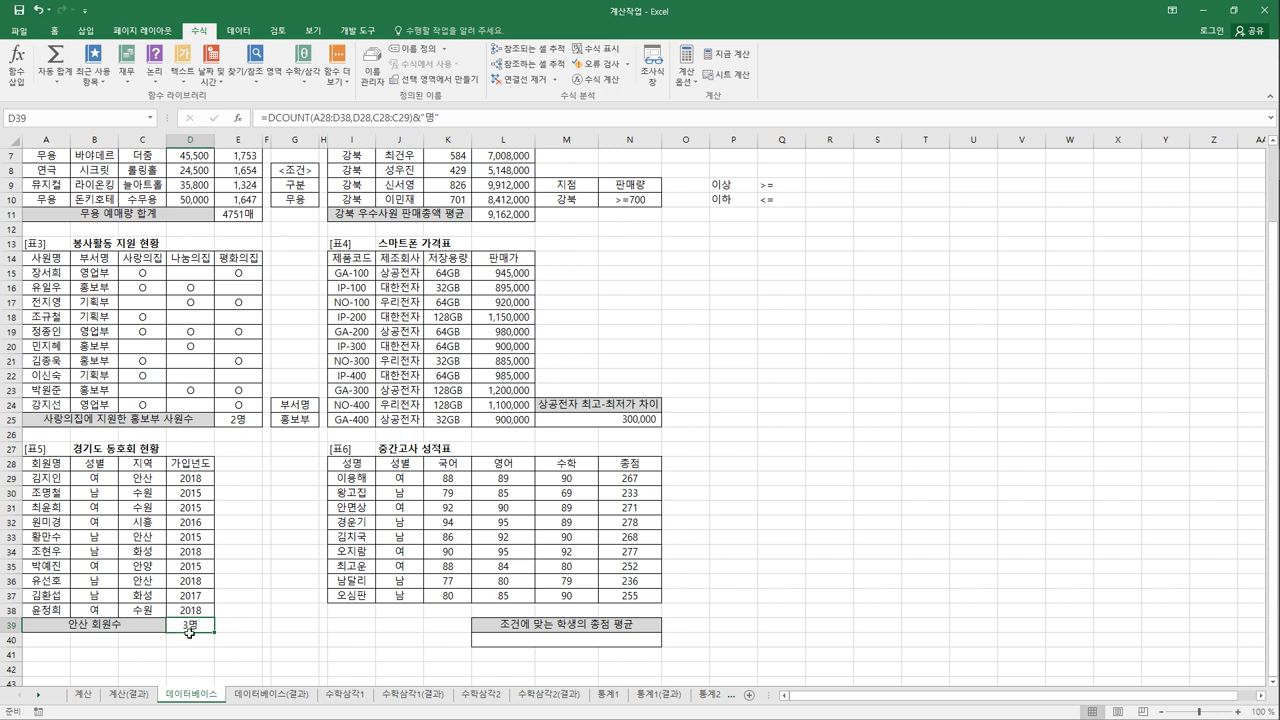
pyautogui.moveTo(194, 479); pyautogui.dragTo(196, 622)
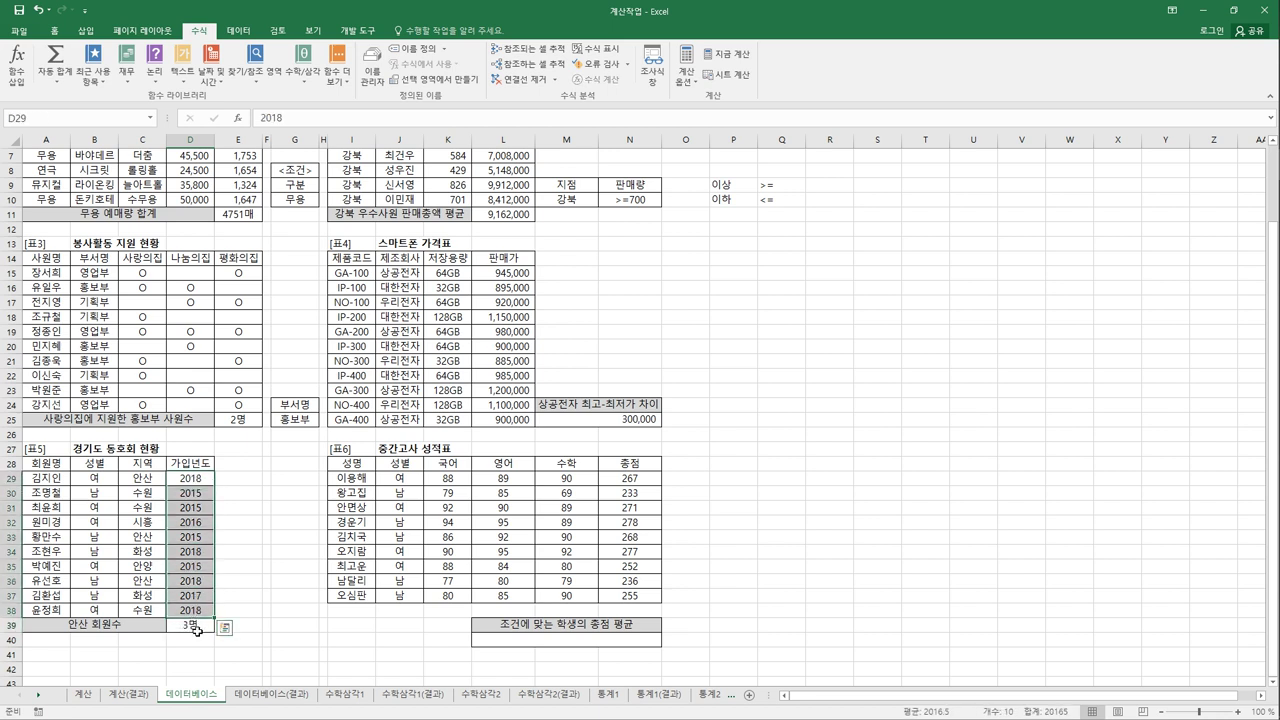
pyautogui.click(199, 629)
# Copy the 성별 header and a 남 entry from 표6 into I39:I40 as the first criteria column.
pyautogui.click(524, 647)
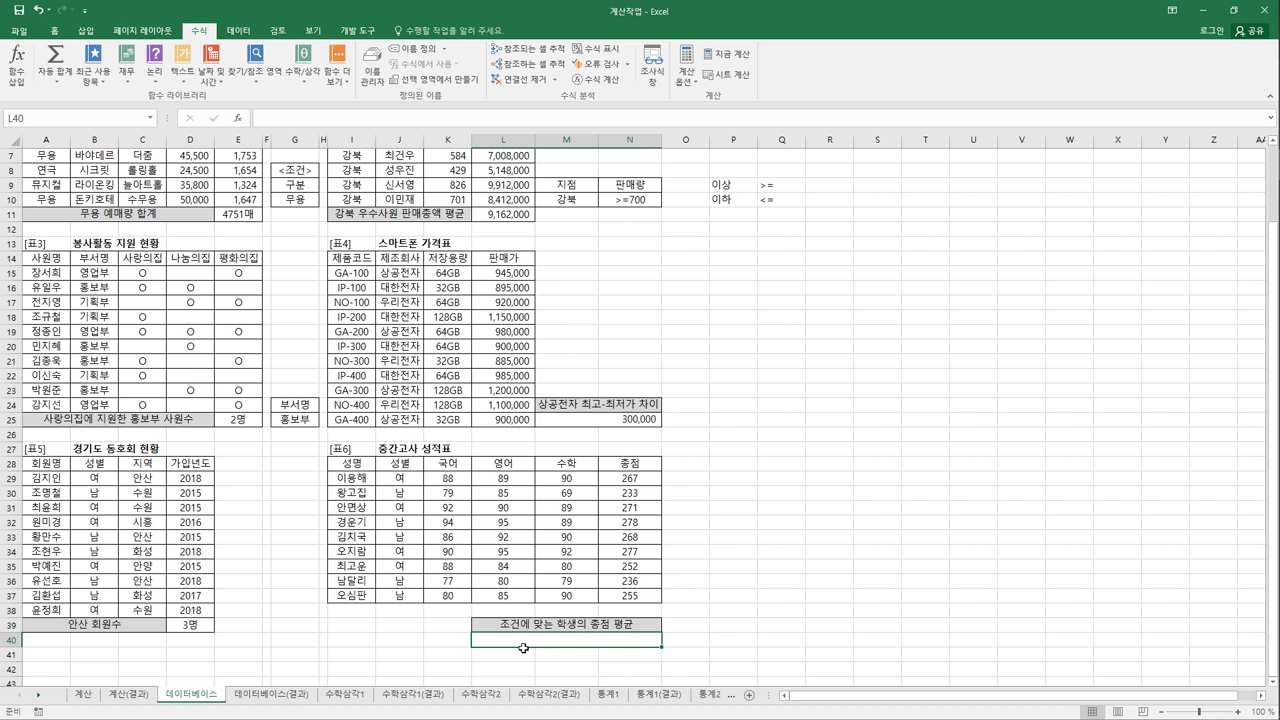
pyautogui.click(411, 500)
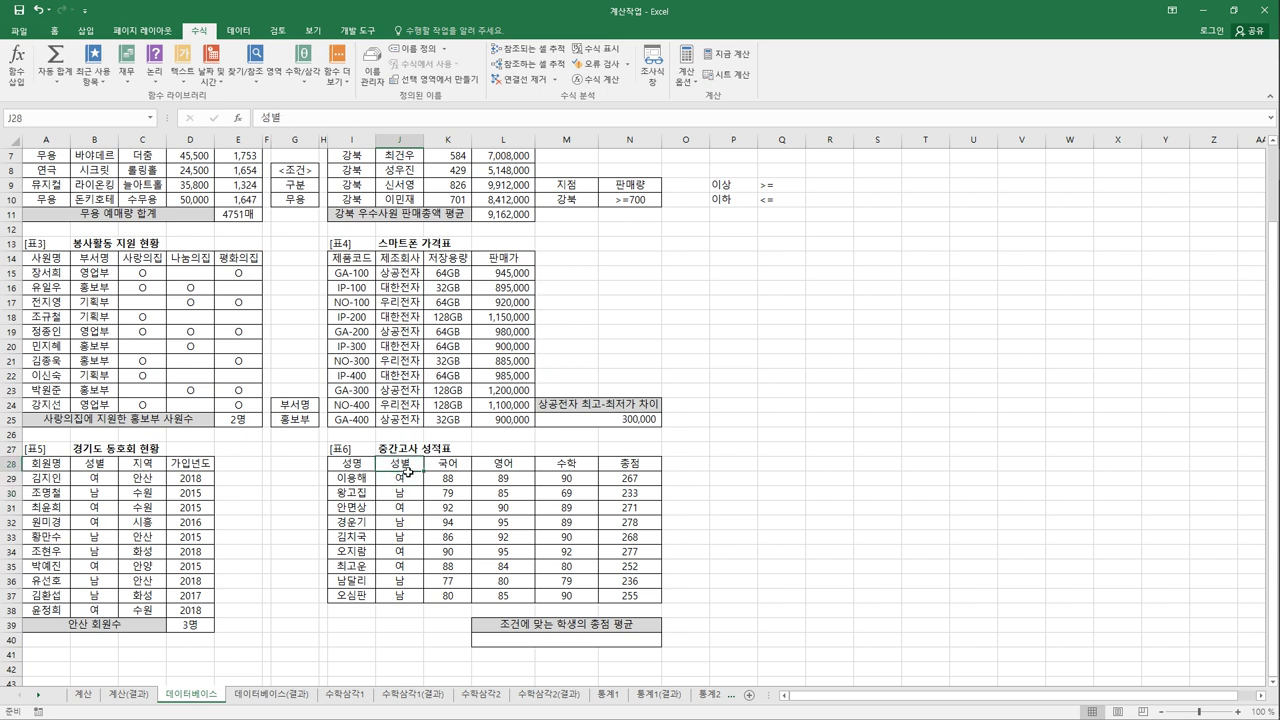
pyautogui.keyDown('ctrl'); pyautogui.click(411, 494); pyautogui.keyUp('ctrl')
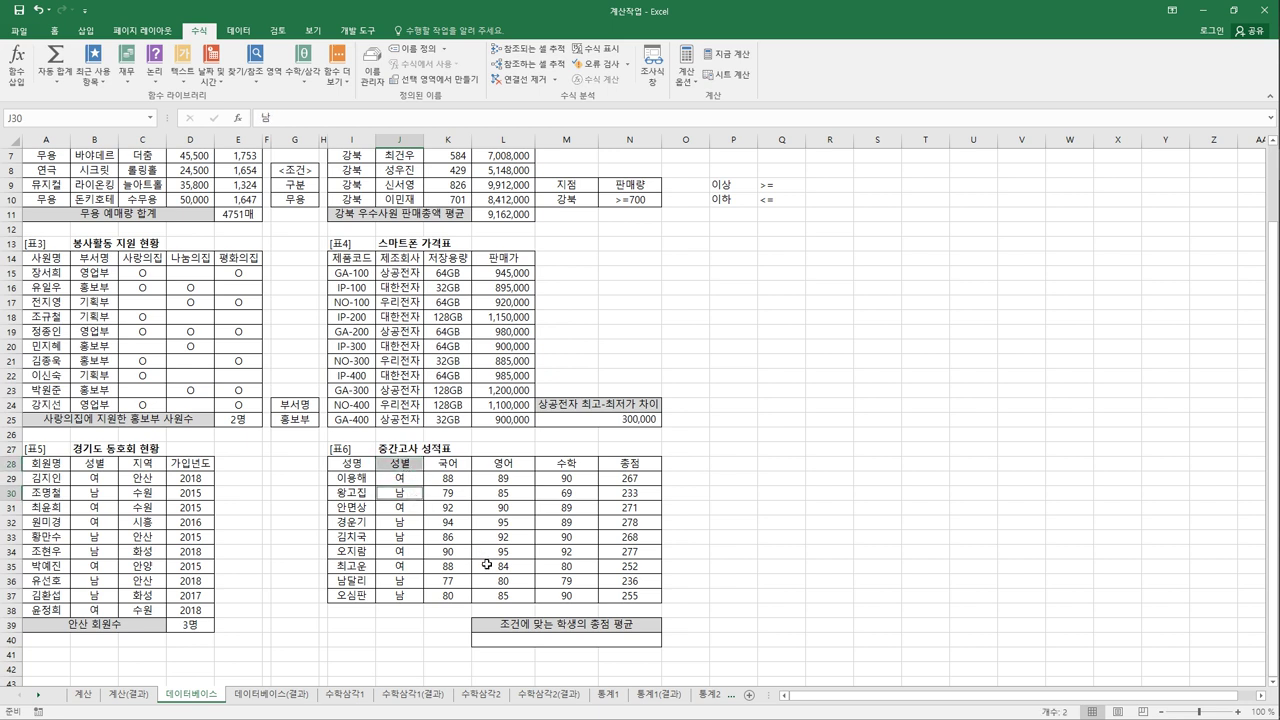
pyautogui.hotkey('ctrl', 'c')
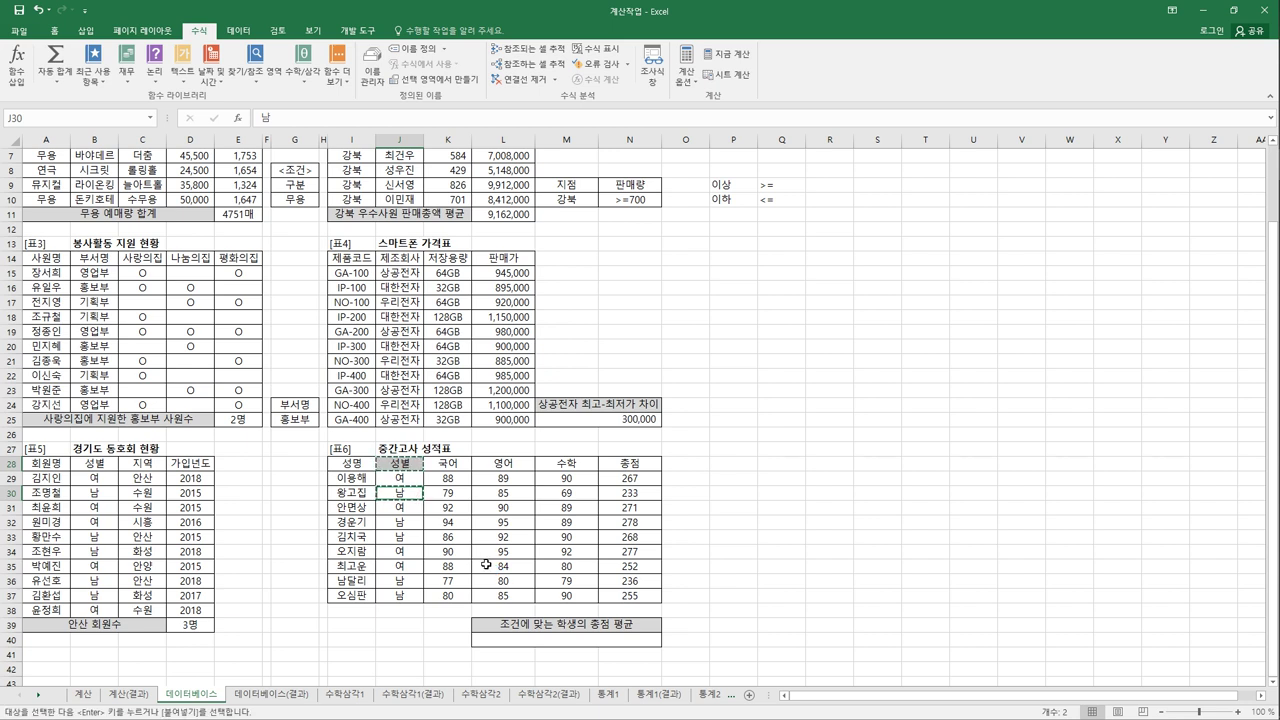
pyautogui.click(368, 633)
pyautogui.hotkey('ctrl', 'v')
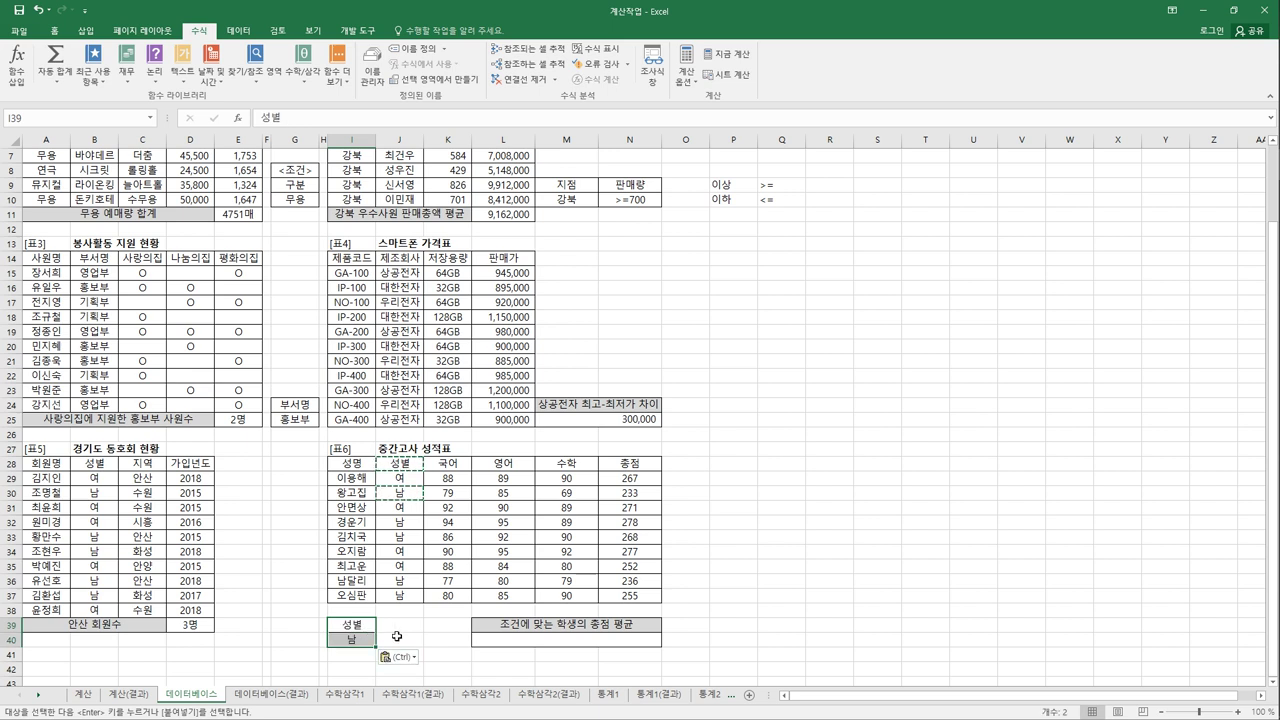
# Copy the 영어 header of 표6 into J39 and enter the condition >=90 in J40.
pyautogui.click(500, 470)
pyautogui.hotkey('ctrl', 'c')
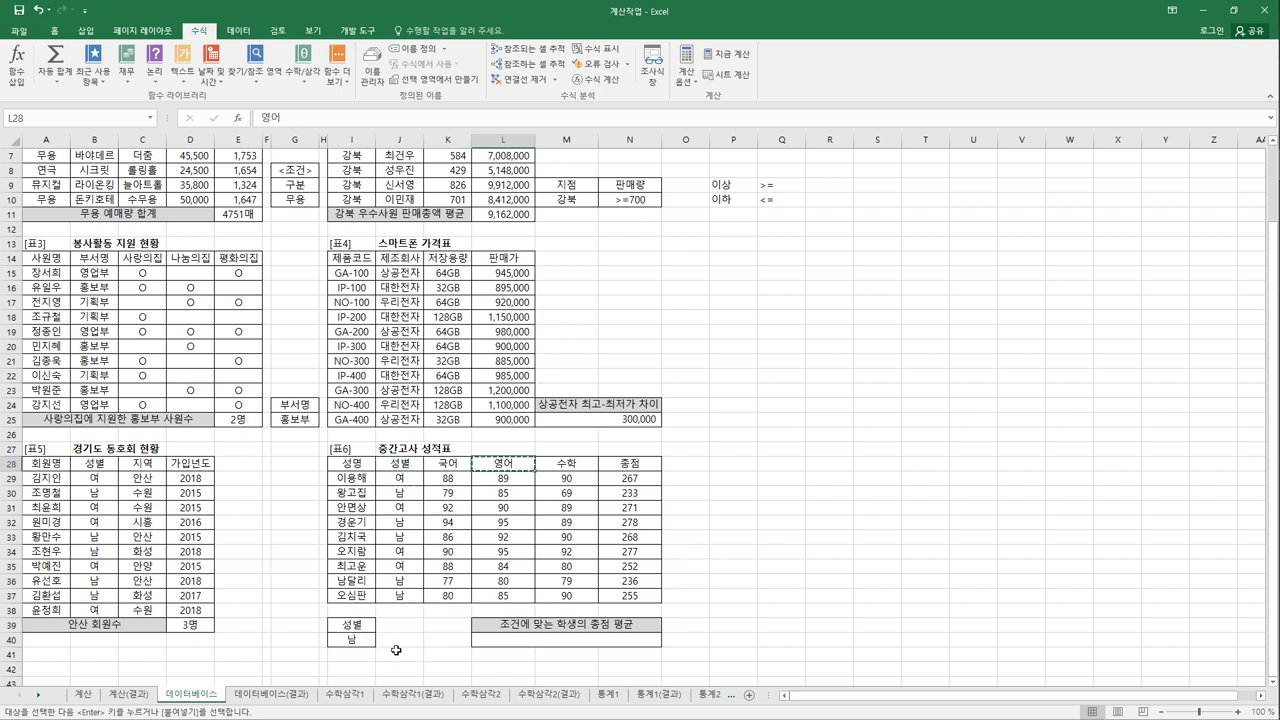
pyautogui.click(398, 624)
pyautogui.hotkey('ctrl', 'v')
pyautogui.click(398, 648)
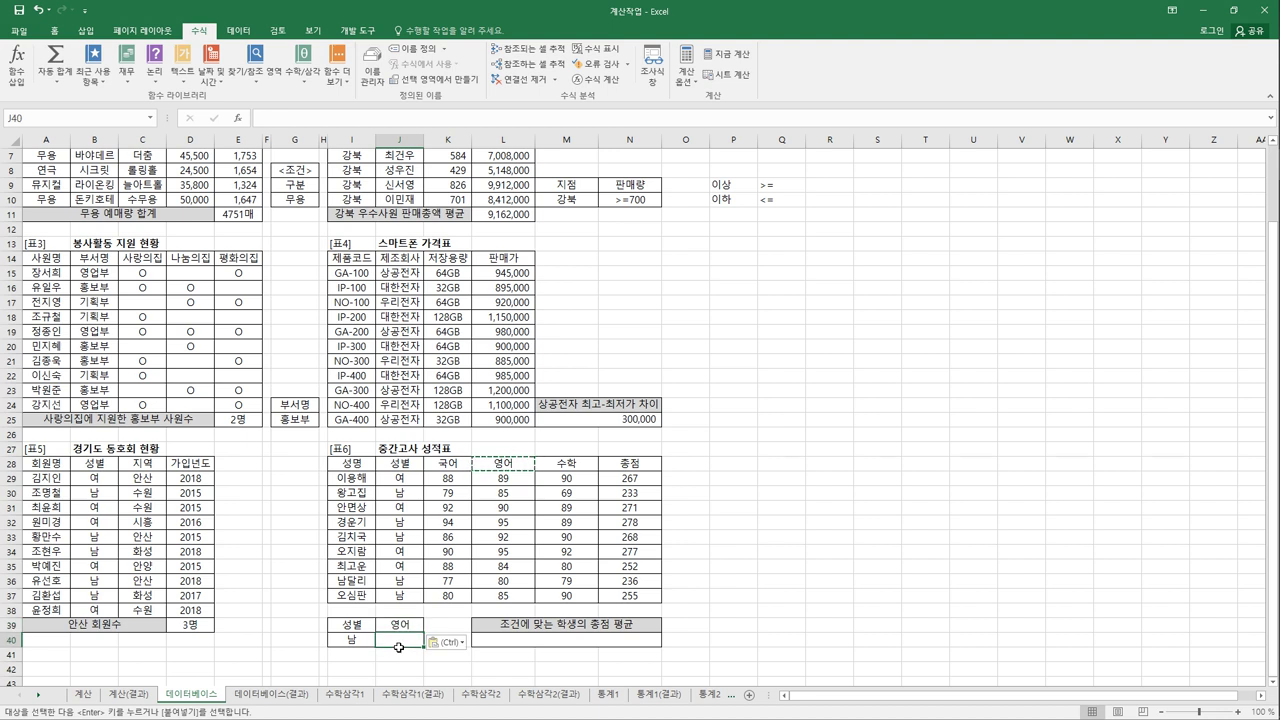
pyautogui.press('Escape')
pyautogui.write('>=90')
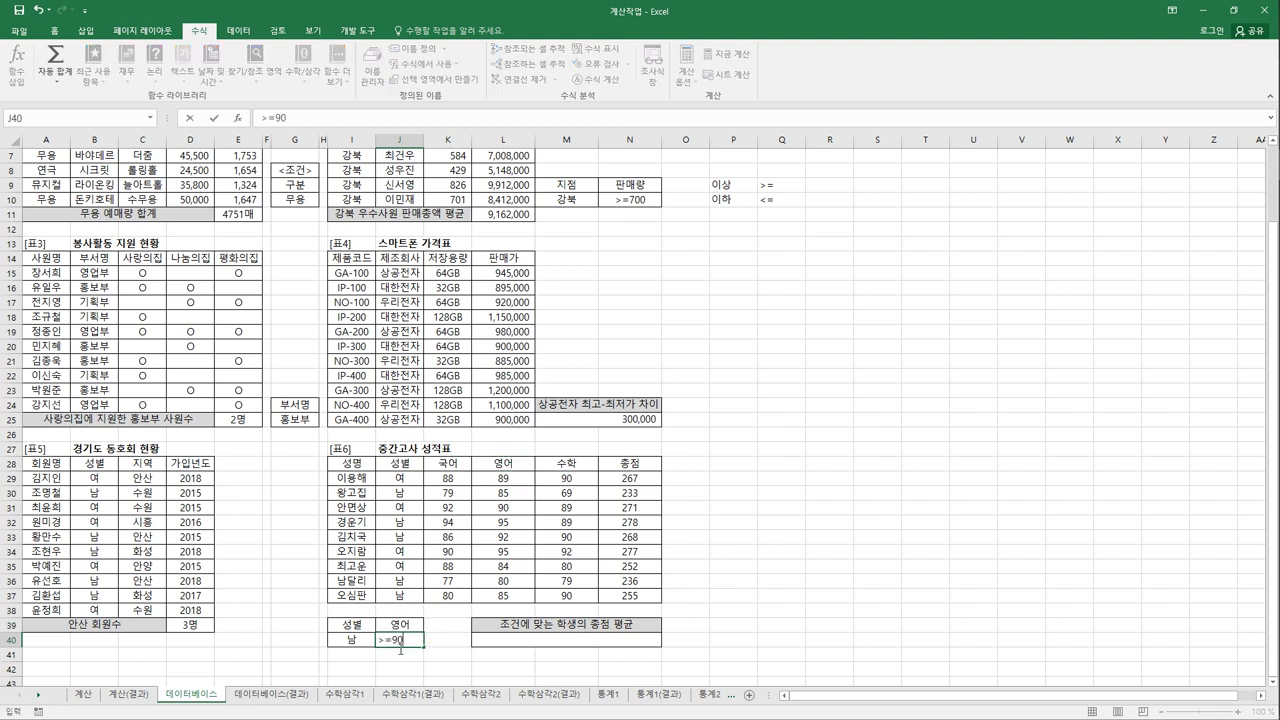
pyautogui.press('Return')
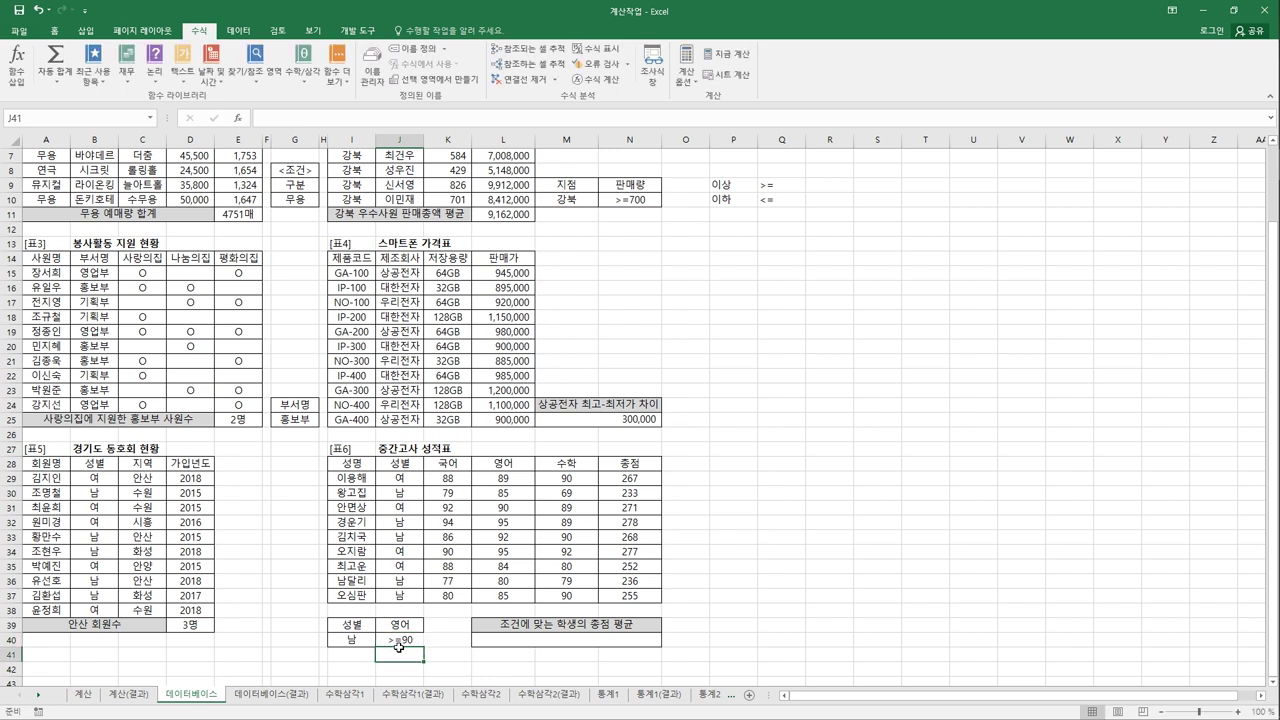
# Copy a 여 entry from the 성별 column of 표6 into I41 as the second criteria row.
pyautogui.click(409, 511)
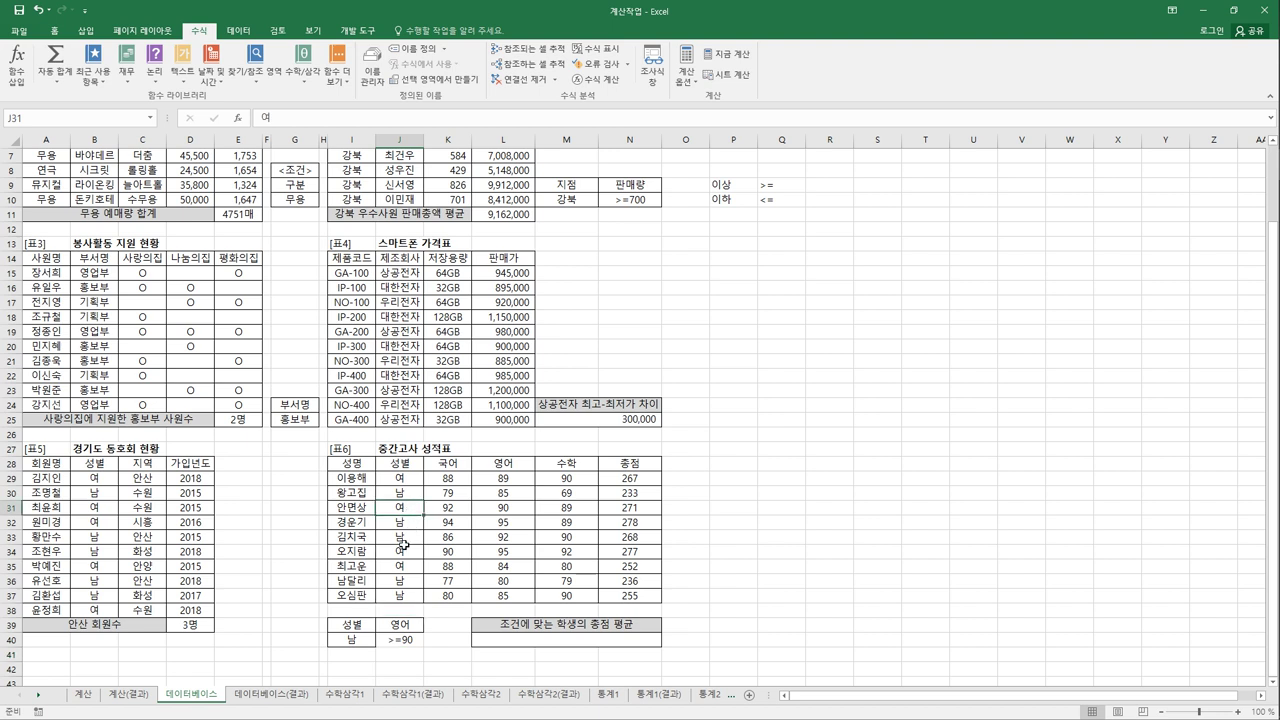
pyautogui.hotkey('ctrl', 'c')
pyautogui.click(367, 653)
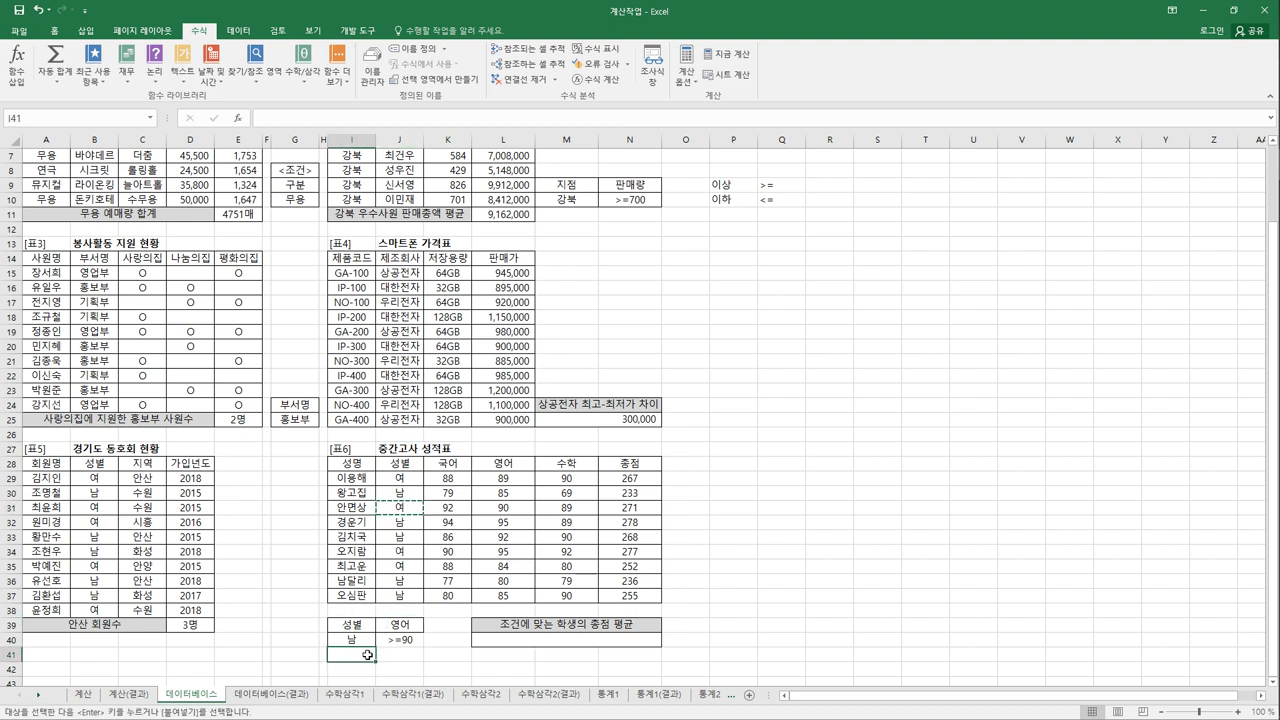
pyautogui.hotkey('ctrl', 'v')
pyautogui.click(438, 627)
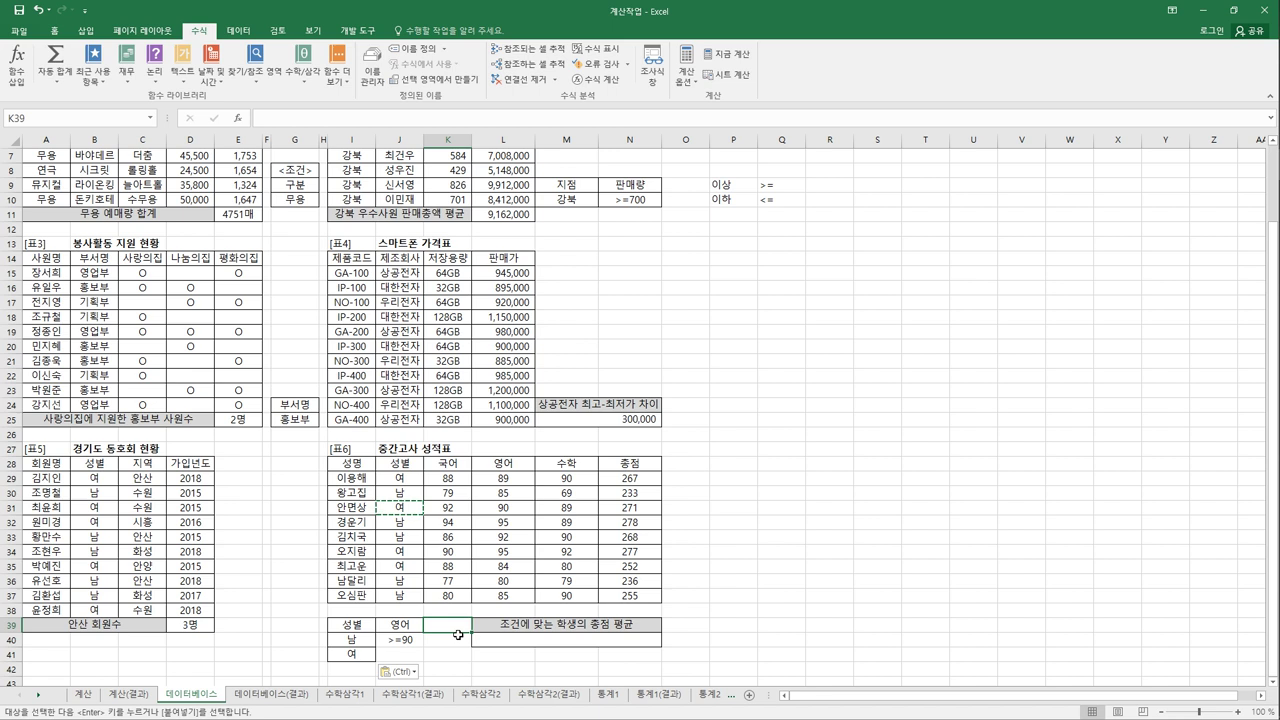
# Copy the 수학 header of 표6 into K39 and enter the condition >=90 in K41 for the 여 row.
pyautogui.click(563, 466)
pyautogui.hotkey('ctrl', 'c')
pyautogui.click(450, 628)
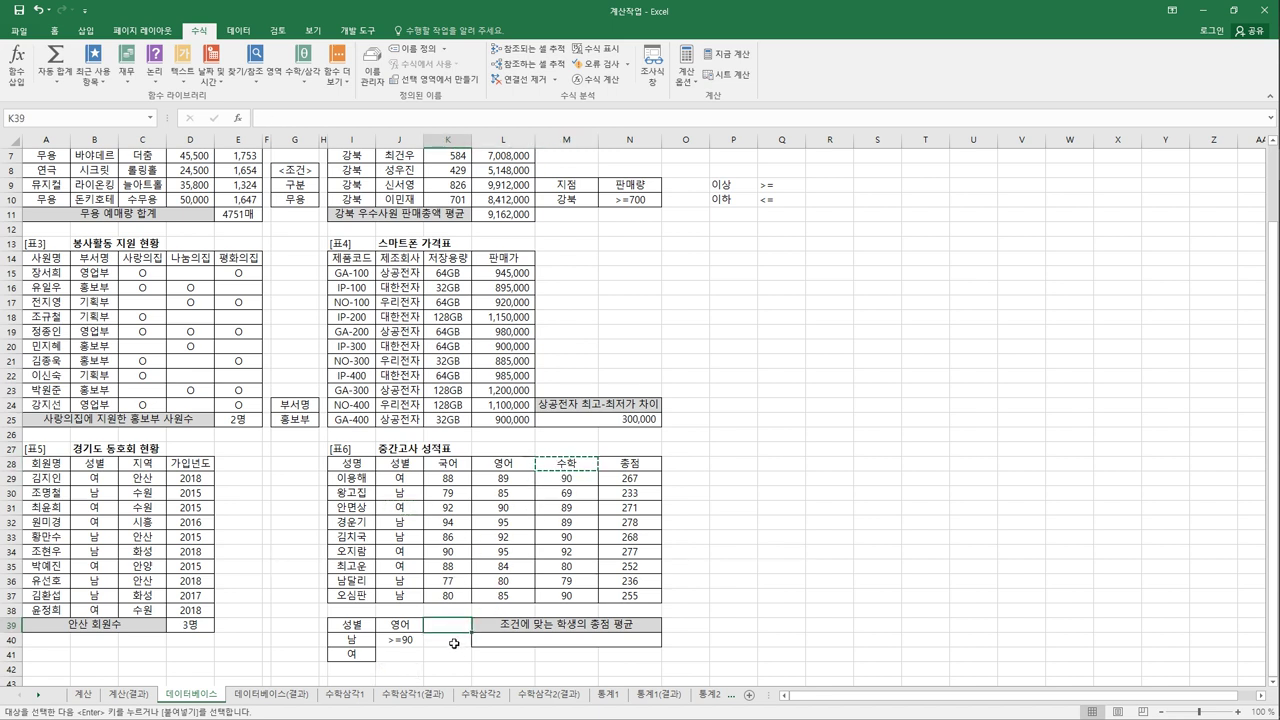
pyautogui.hotkey('ctrl', 'v')
pyautogui.click(452, 658)
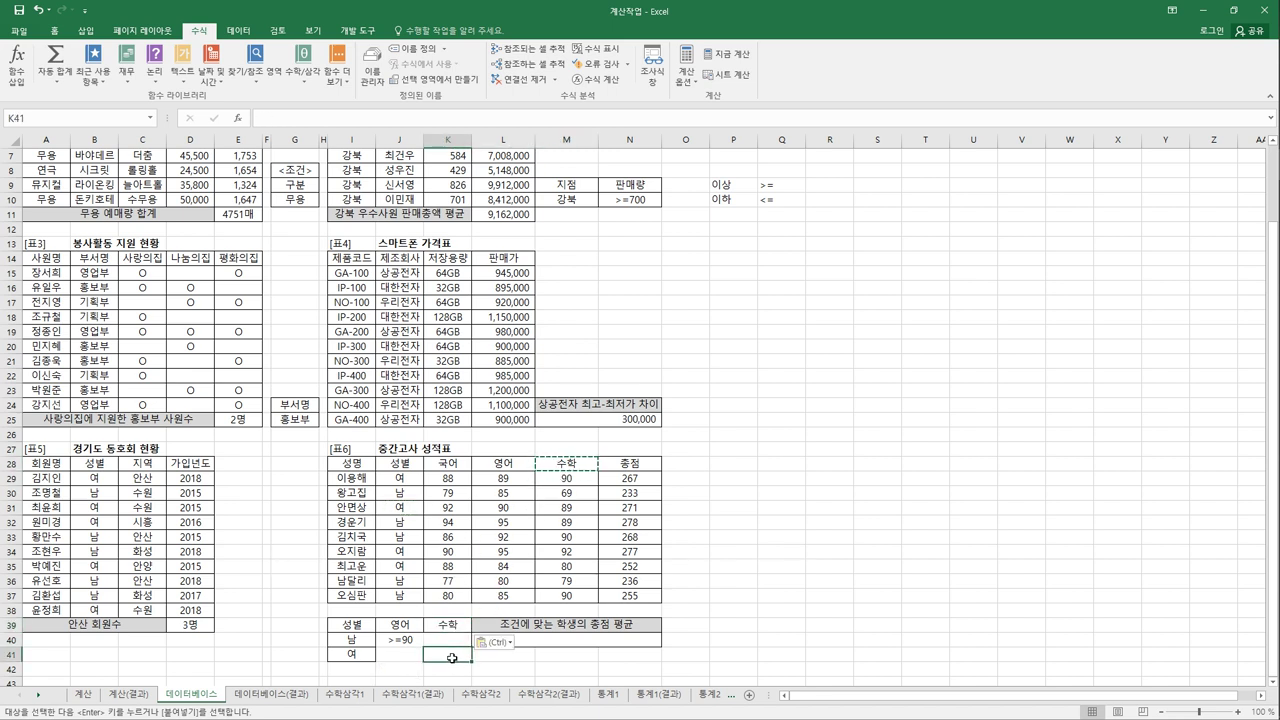
pyautogui.write('>=90')
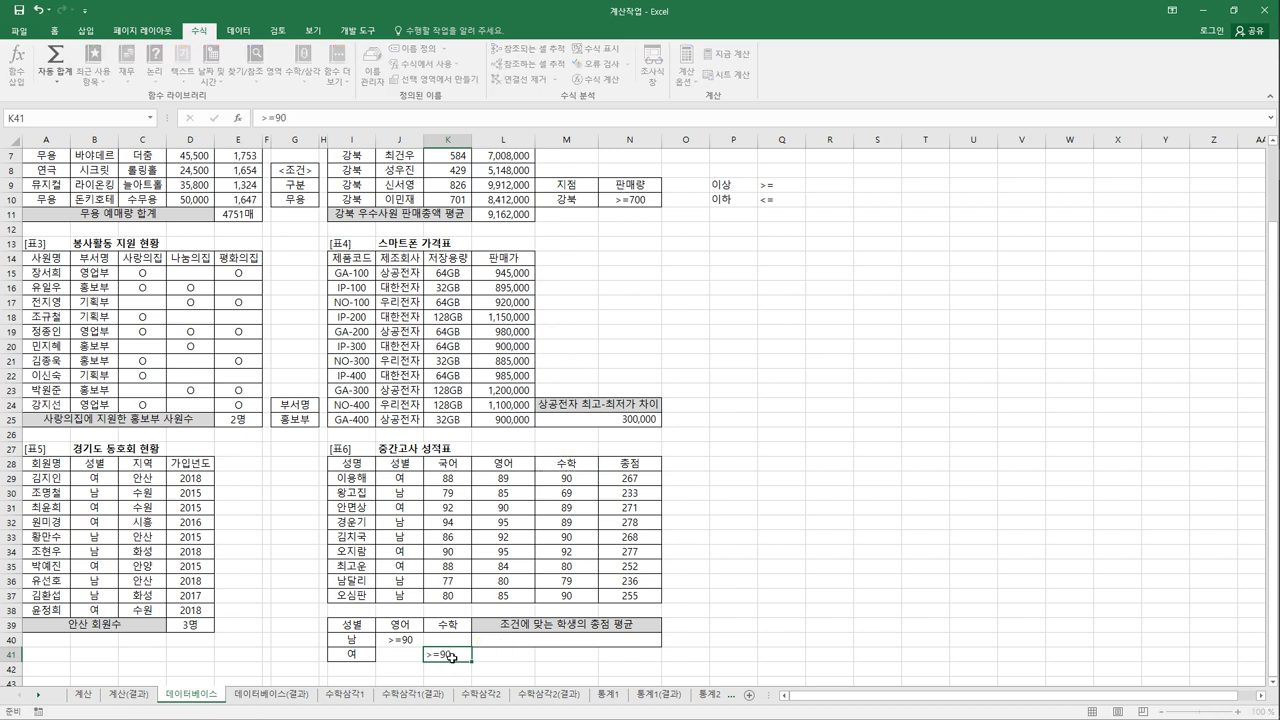
pyautogui.press('Return')
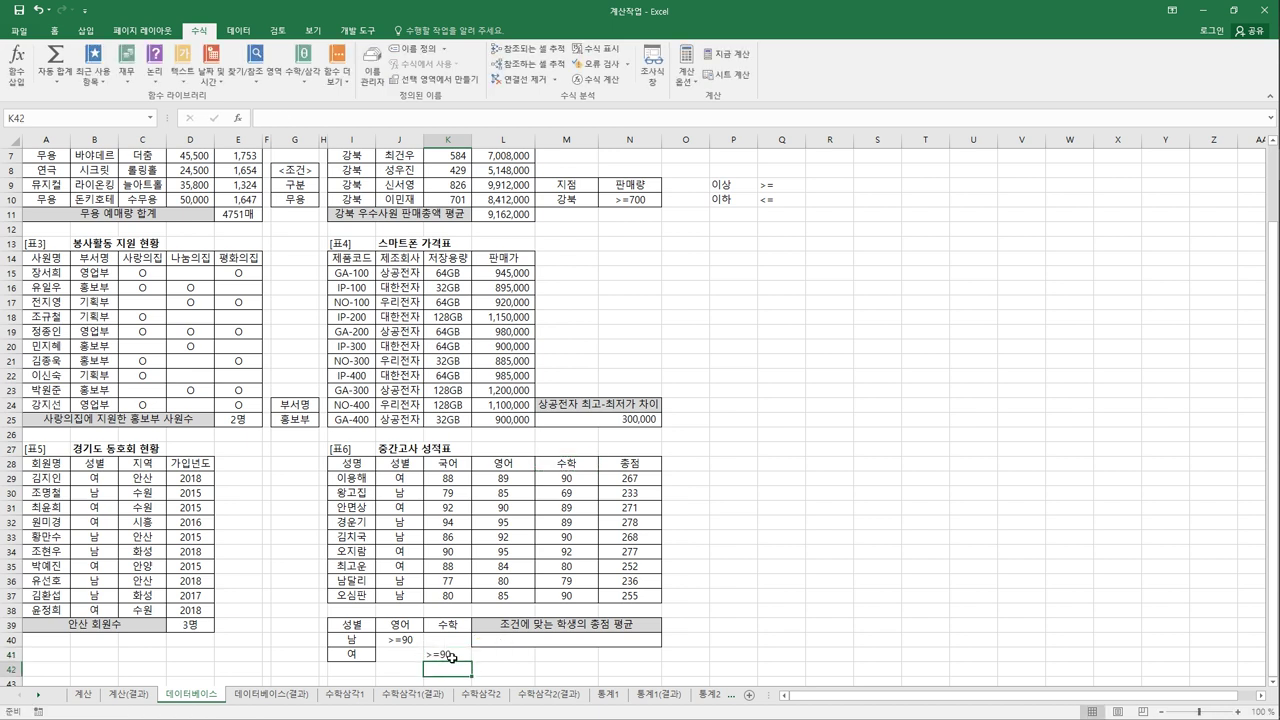
# Calculate the matching students' 총점 average in L40 with DAVERAGE, using database I28:N37, field N28 and criteria I39:K41.
pyautogui.click(507, 641)
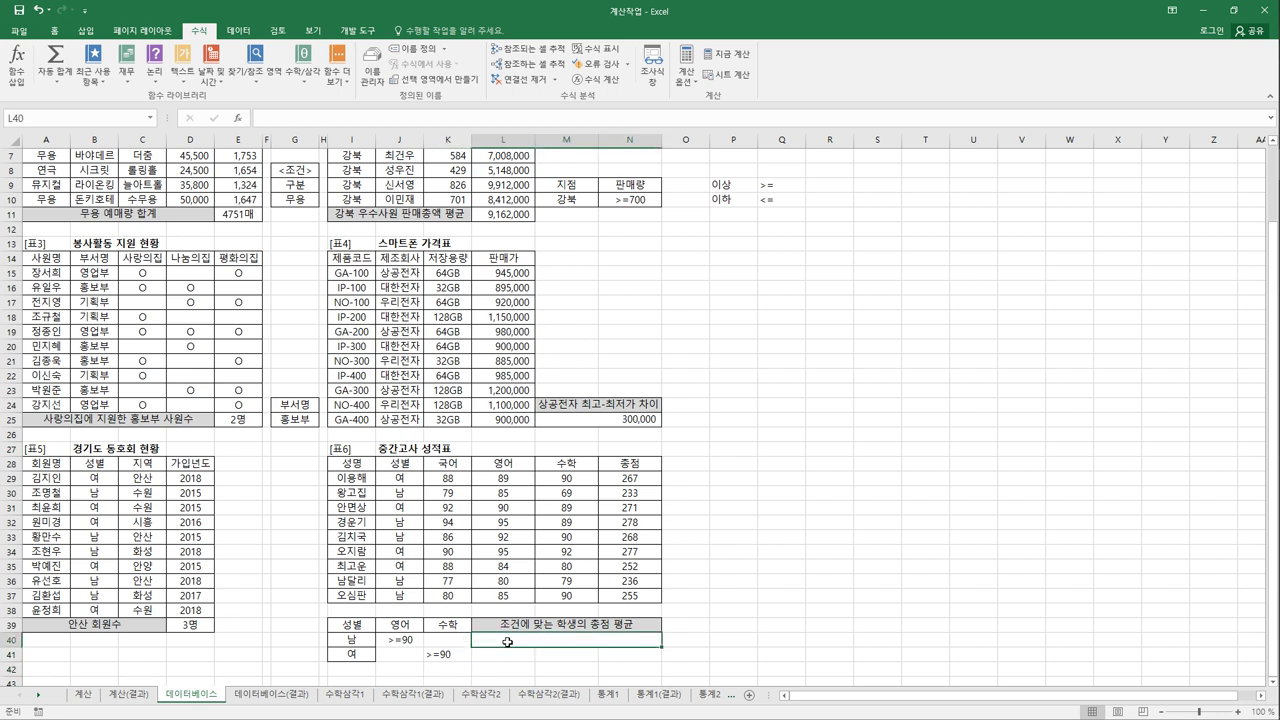
pyautogui.click(650, 472)
pyautogui.click(597, 643)
pyautogui.click(24, 68)
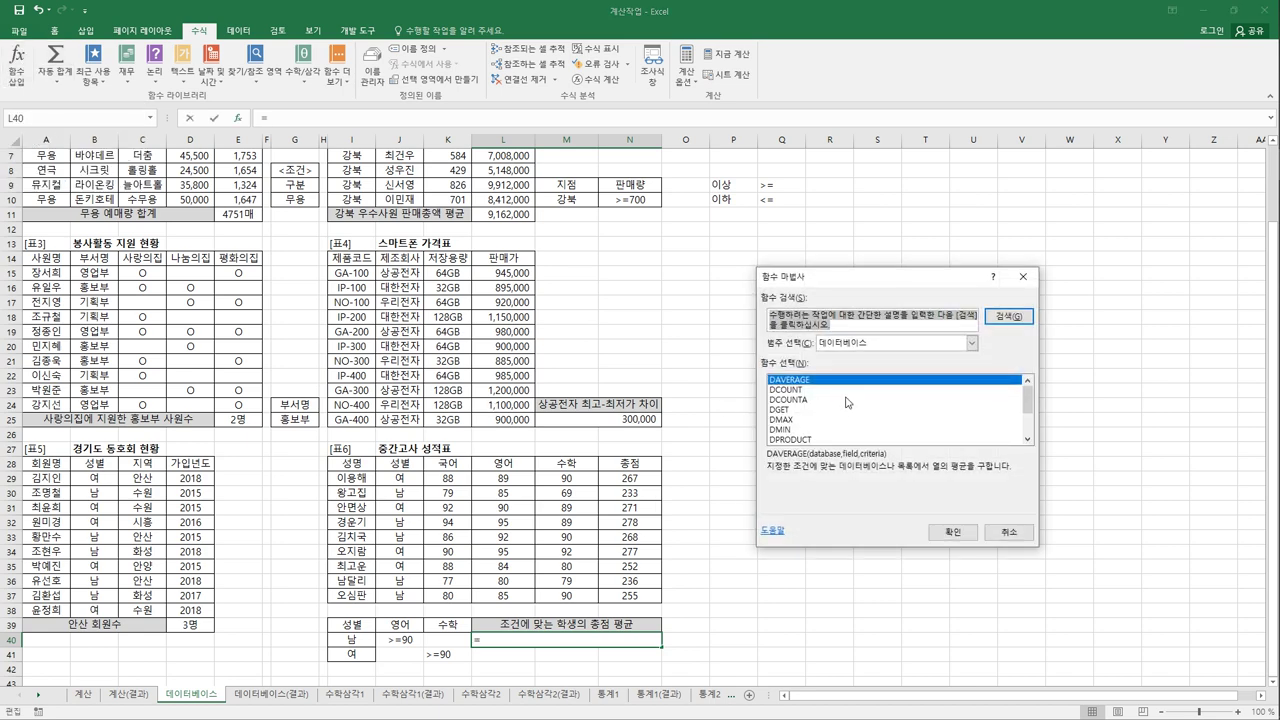
pyautogui.click(950, 532)
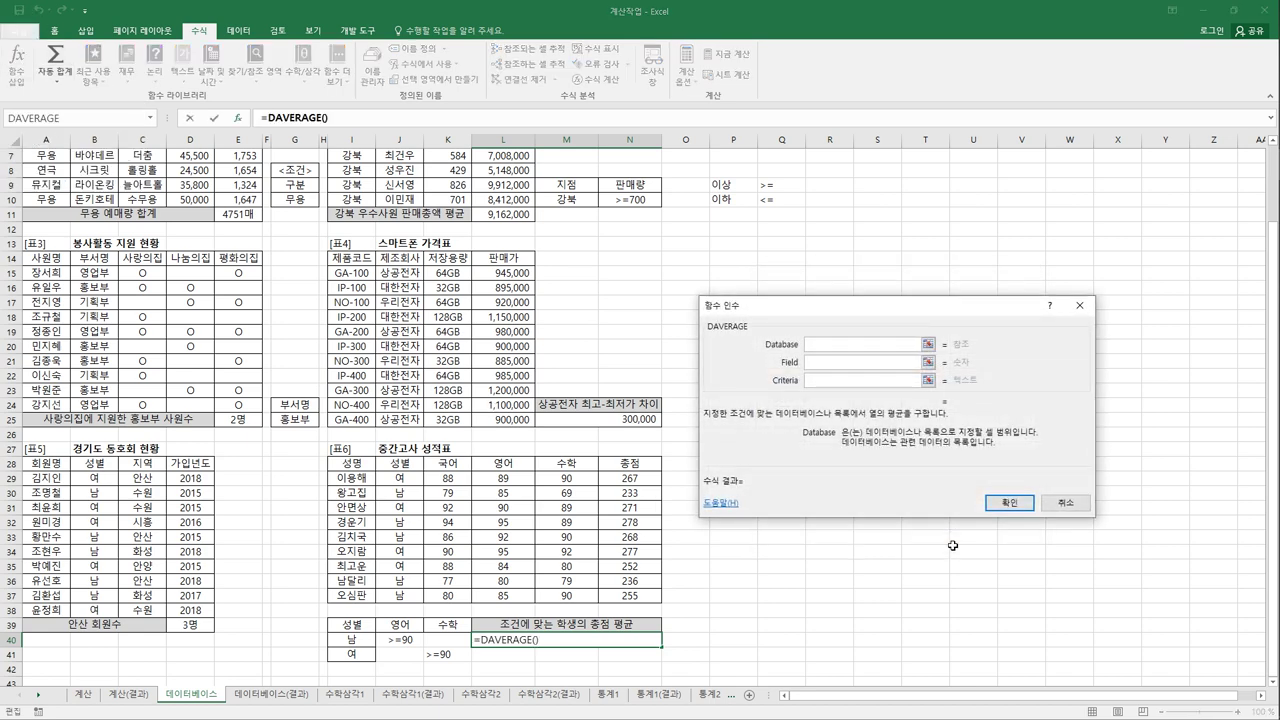
pyautogui.moveTo(343, 465); pyautogui.dragTo(611, 596)
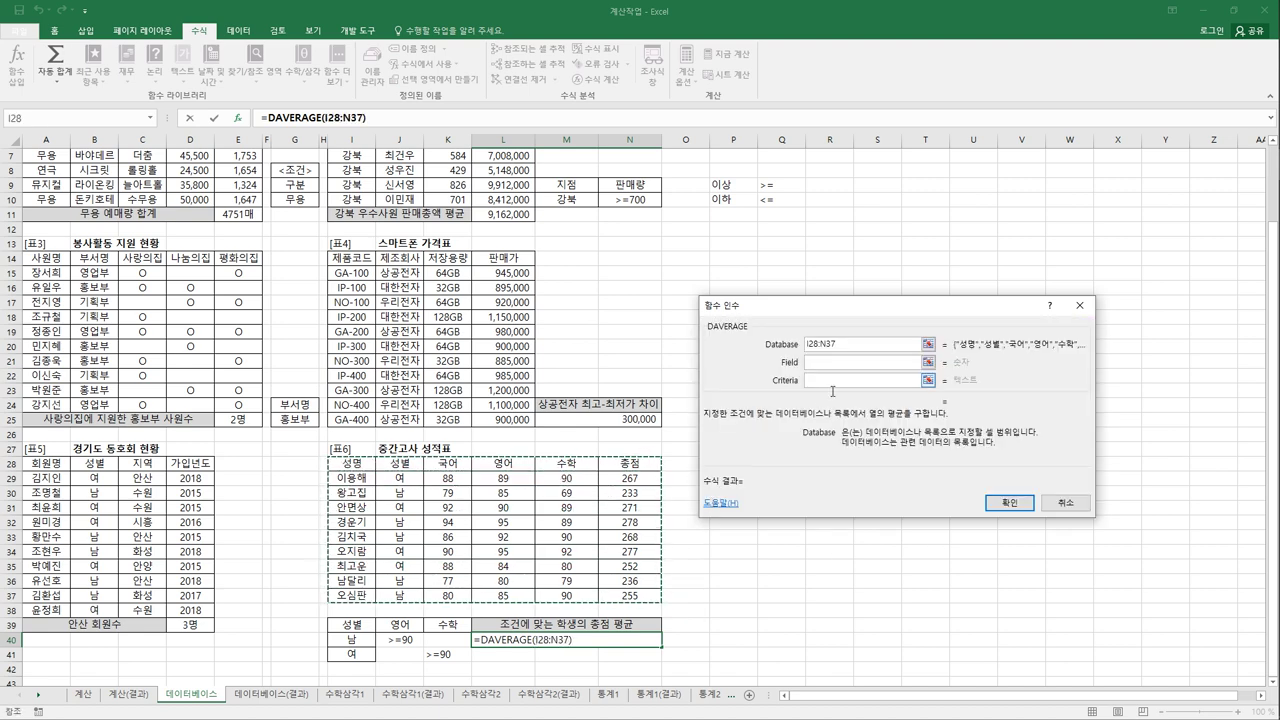
pyautogui.click(650, 468)
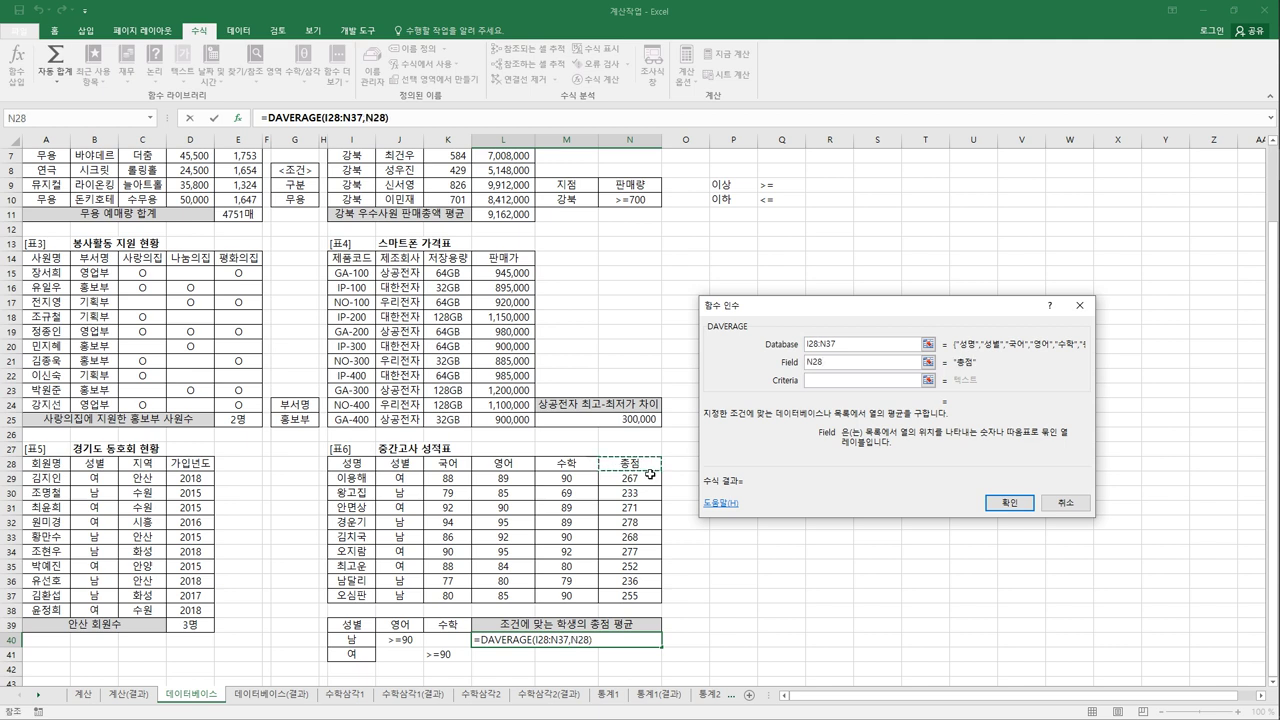
pyautogui.click(836, 386)
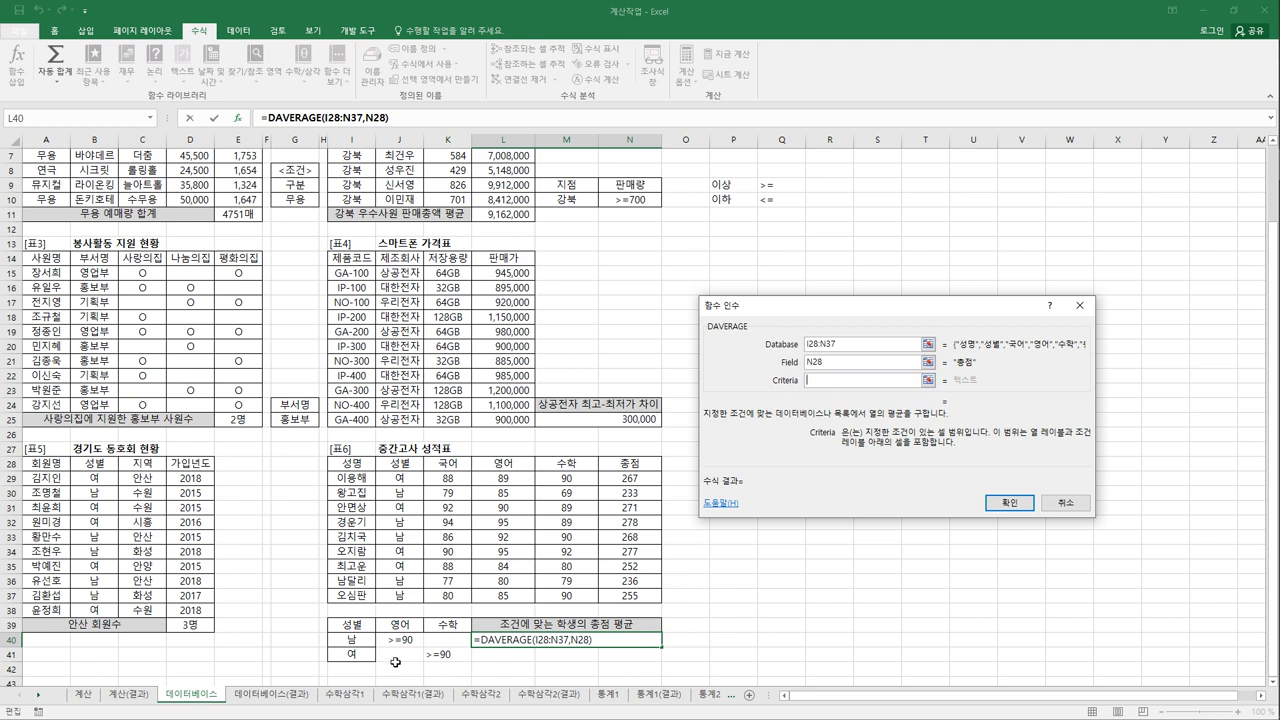
pyautogui.moveTo(366, 628); pyautogui.dragTo(448, 661)
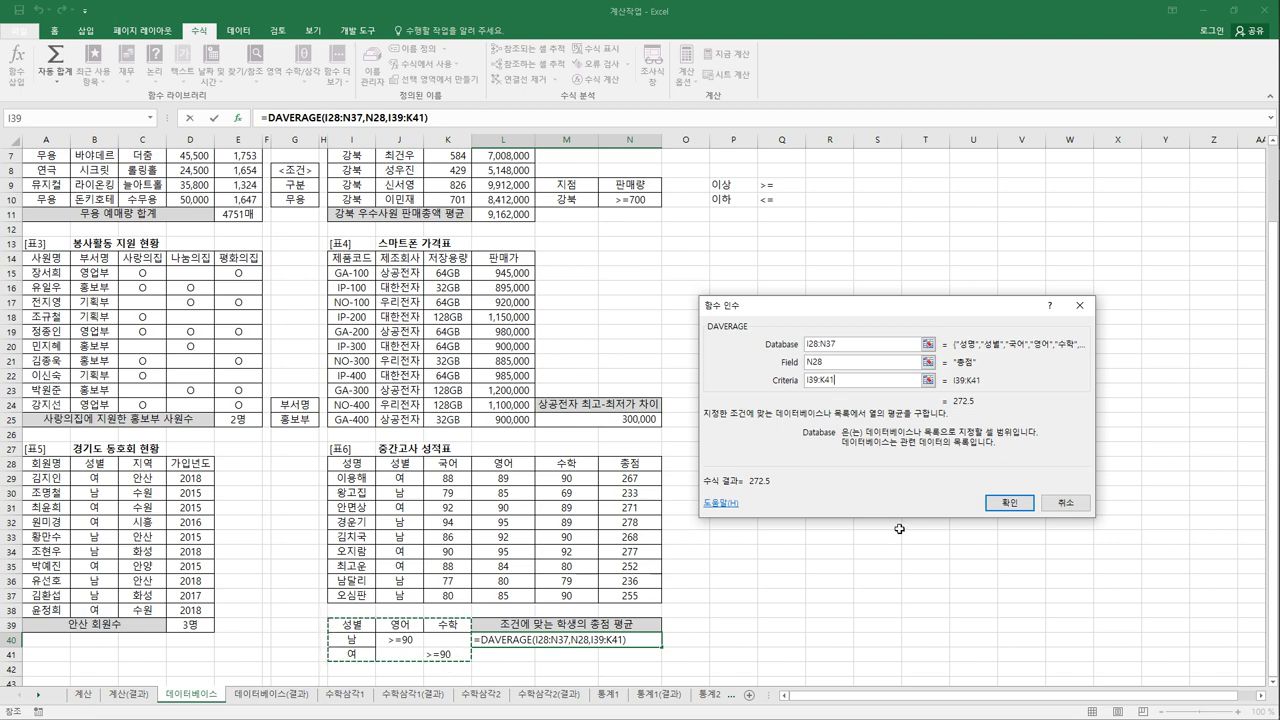
pyautogui.click(1018, 505)
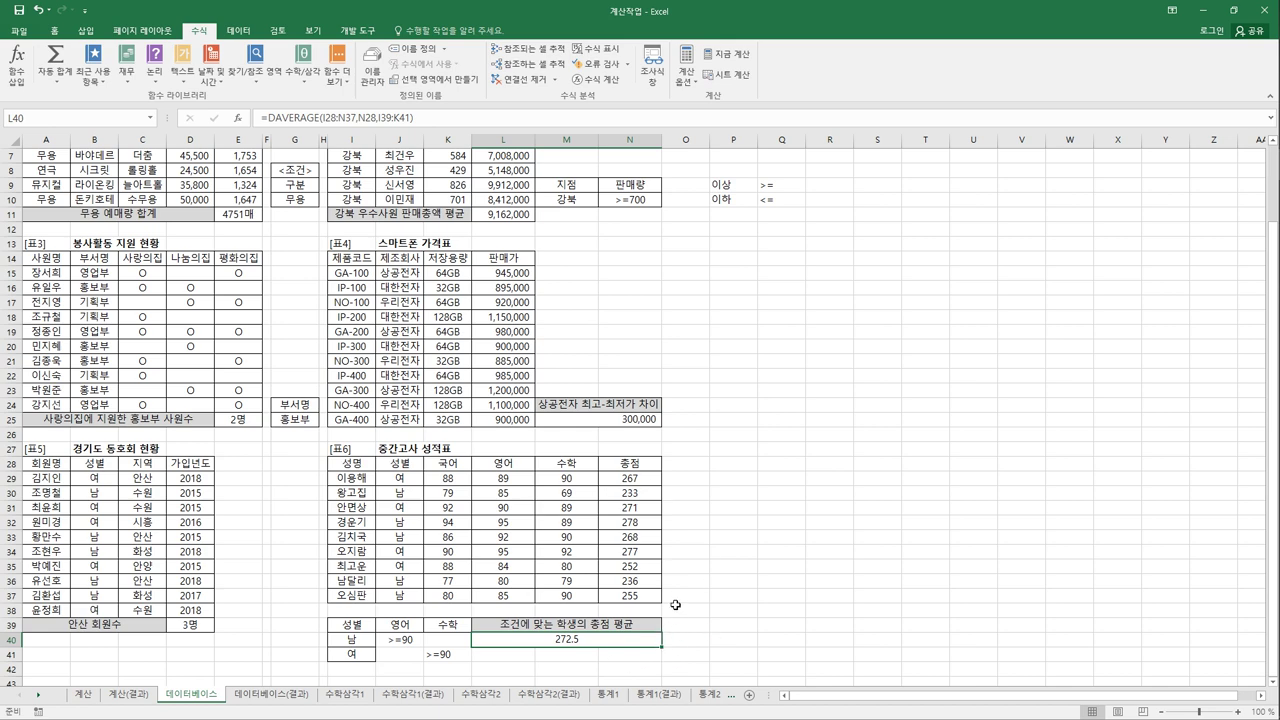
# Compare the completed tables on the 데이터베이스 sheet with the answers on the 데이터베이스(결과) sheet, through 표5 and 표6.
pyautogui.scroll(2, 675, 605)
pyautogui.click(669, 654)
pyautogui.click(840, 538)
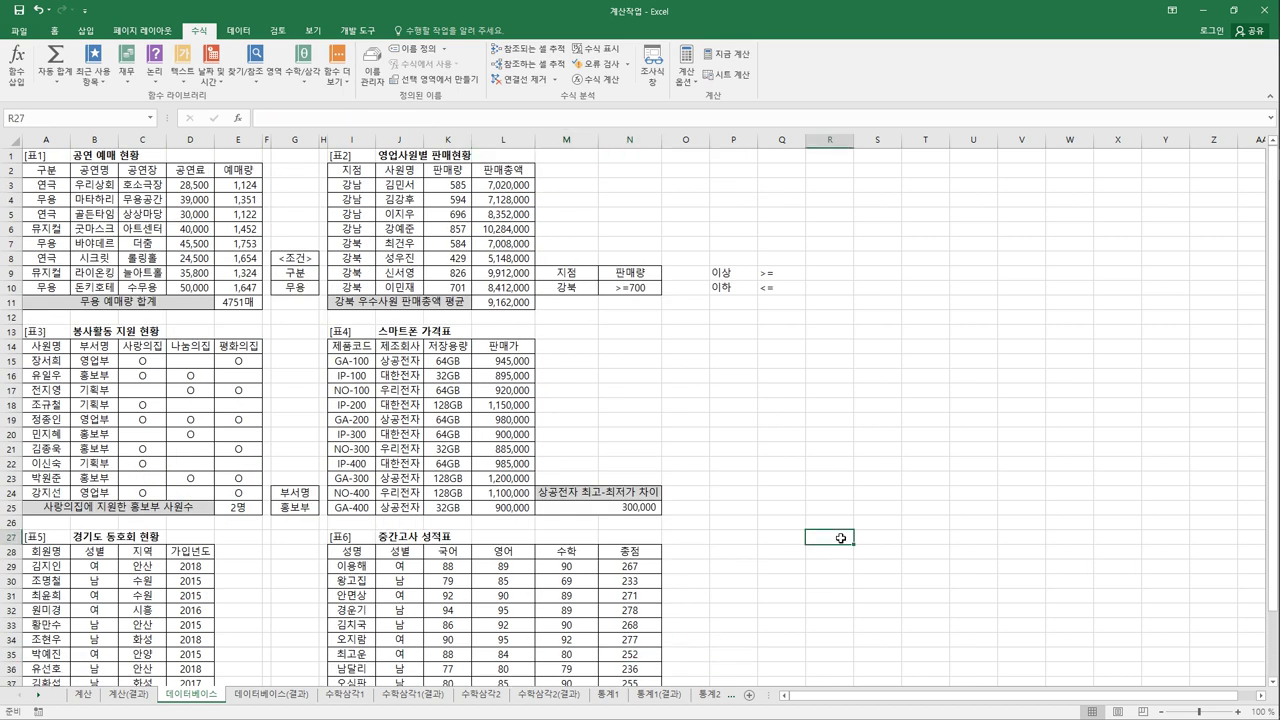
pyautogui.click(259, 694)
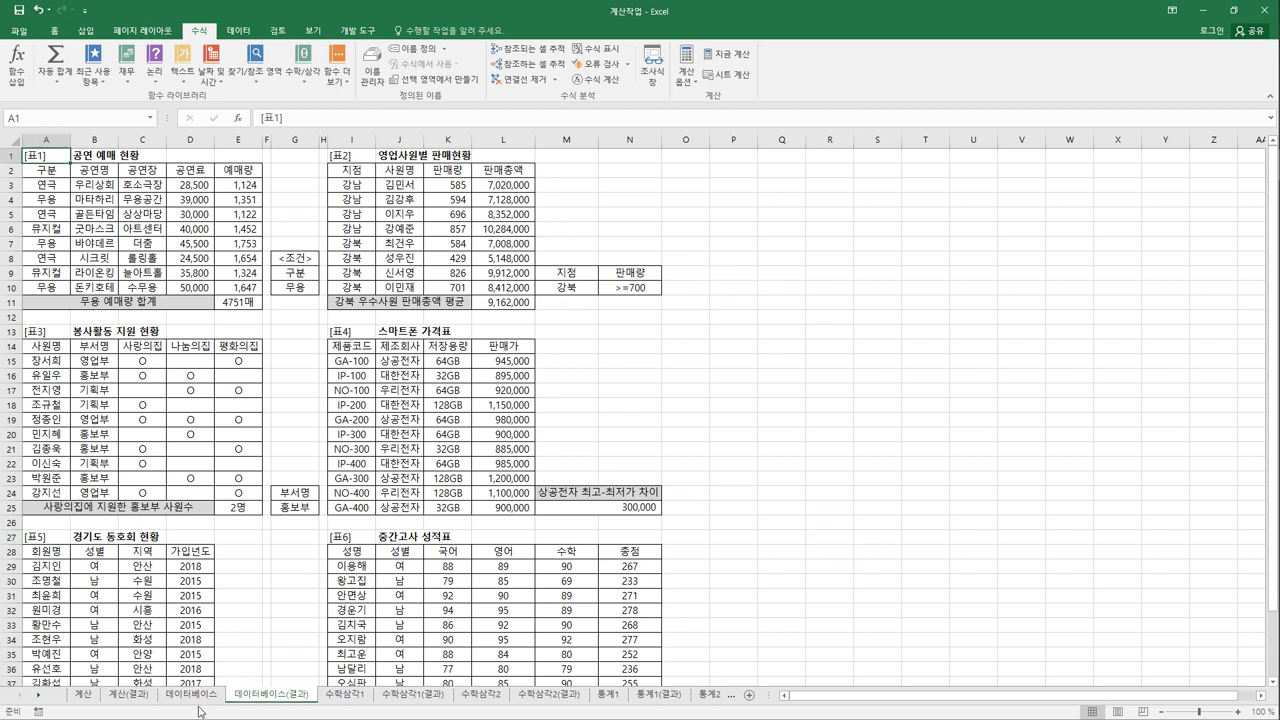
pyautogui.hotkey('ctrl', 'pageup')
pyautogui.click(240, 704)
pyautogui.click(212, 703)
pyautogui.click(245, 694)
pyautogui.scroll(-4, 238, 600)
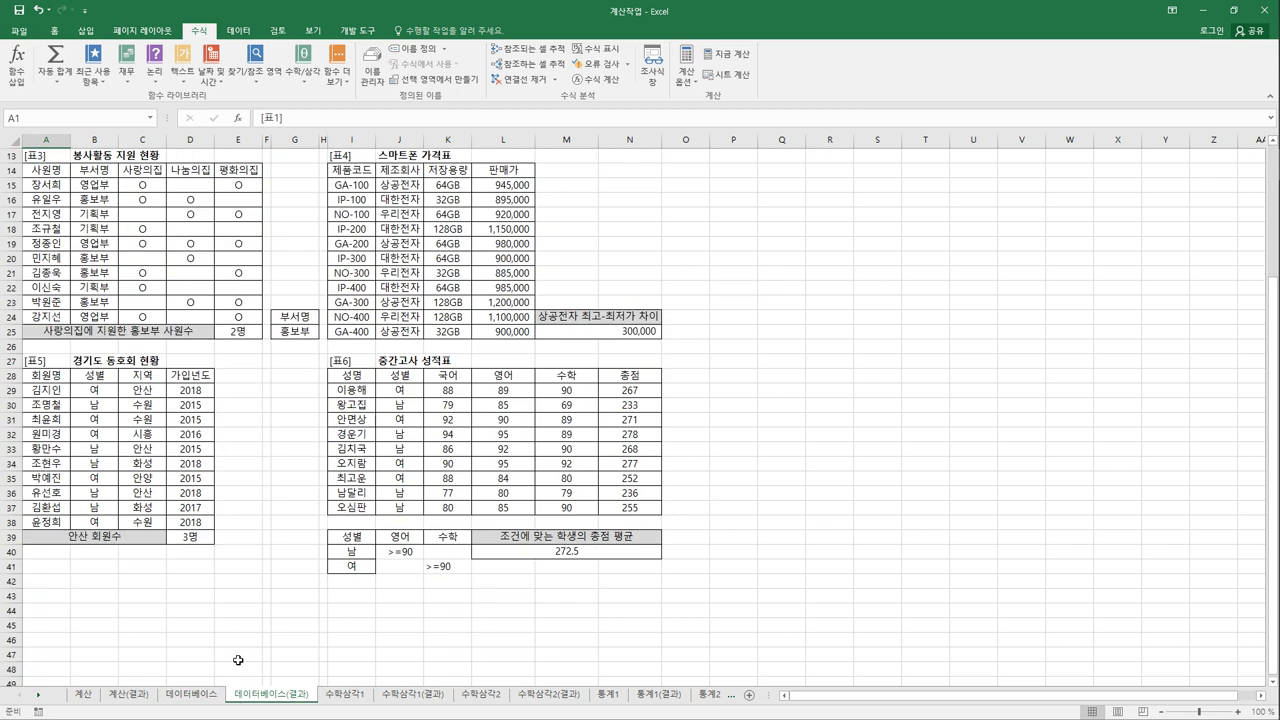